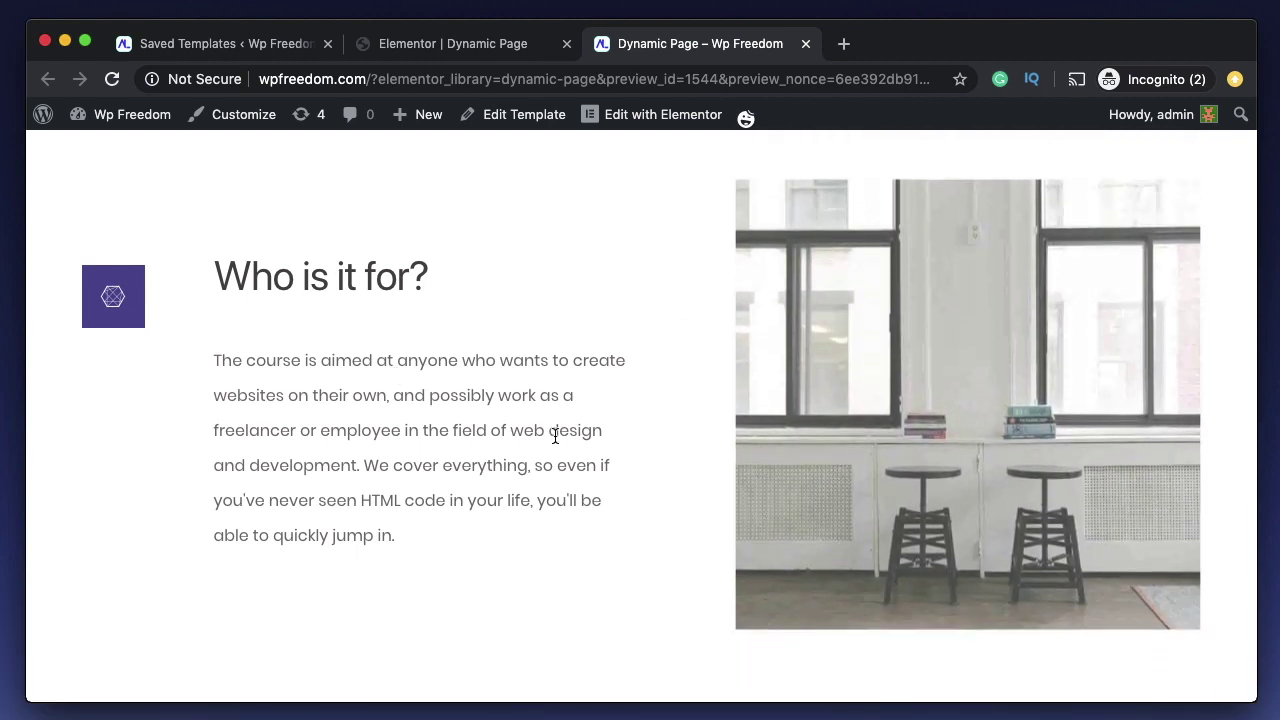
Examine the "Who is it for?" and "Our Teaching Team" sections in the page preview
{"action": "scroll", "coordinate": [552, 436], "scroll_direction": "down", "scroll_amount": 5}
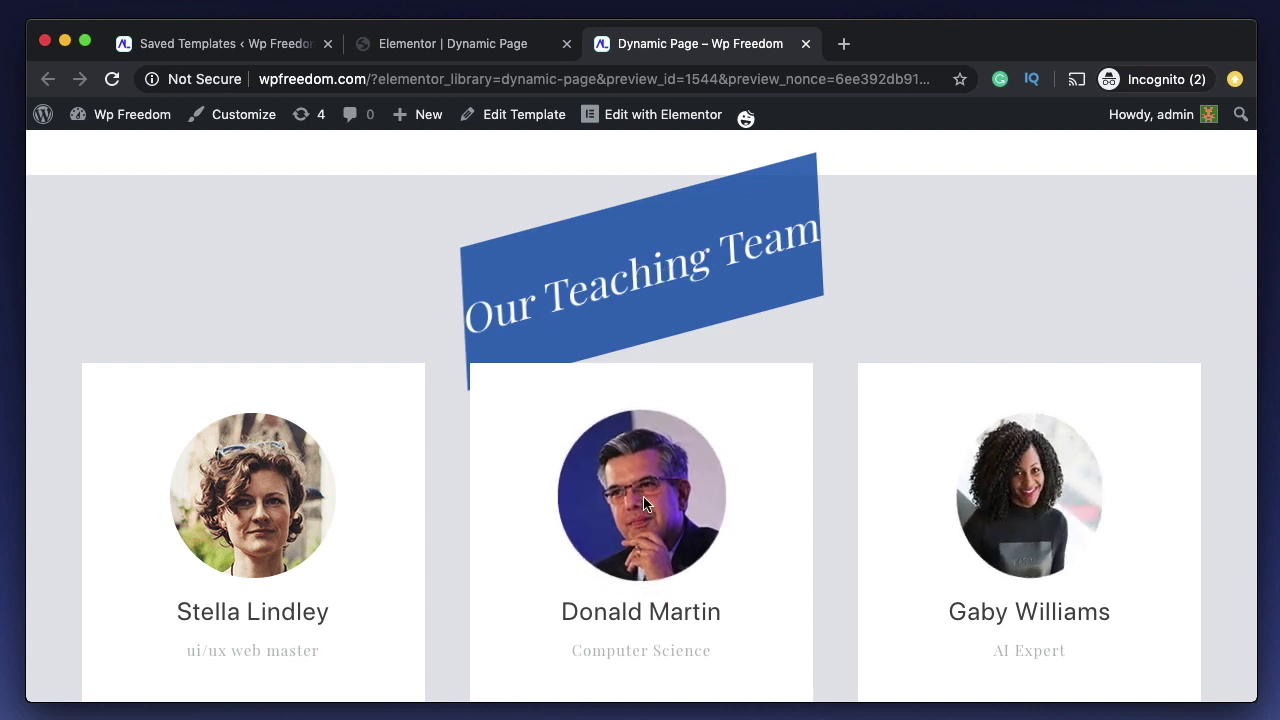
{"action": "scroll", "coordinate": [855, 334], "scroll_direction": "up", "scroll_amount": 3}
{"action": "scroll", "coordinate": [855, 334], "scroll_direction": "up", "scroll_amount": 5}
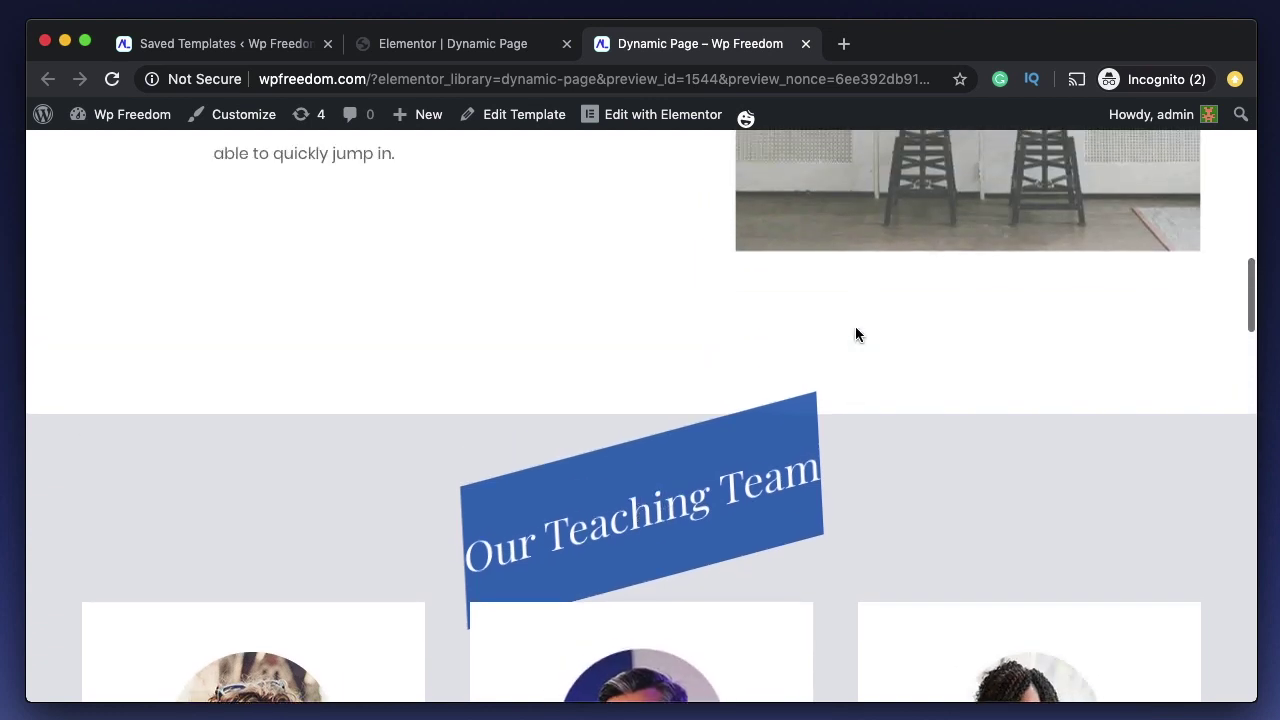
{"action": "scroll", "coordinate": [855, 334], "scroll_direction": "up", "scroll_amount": 3}
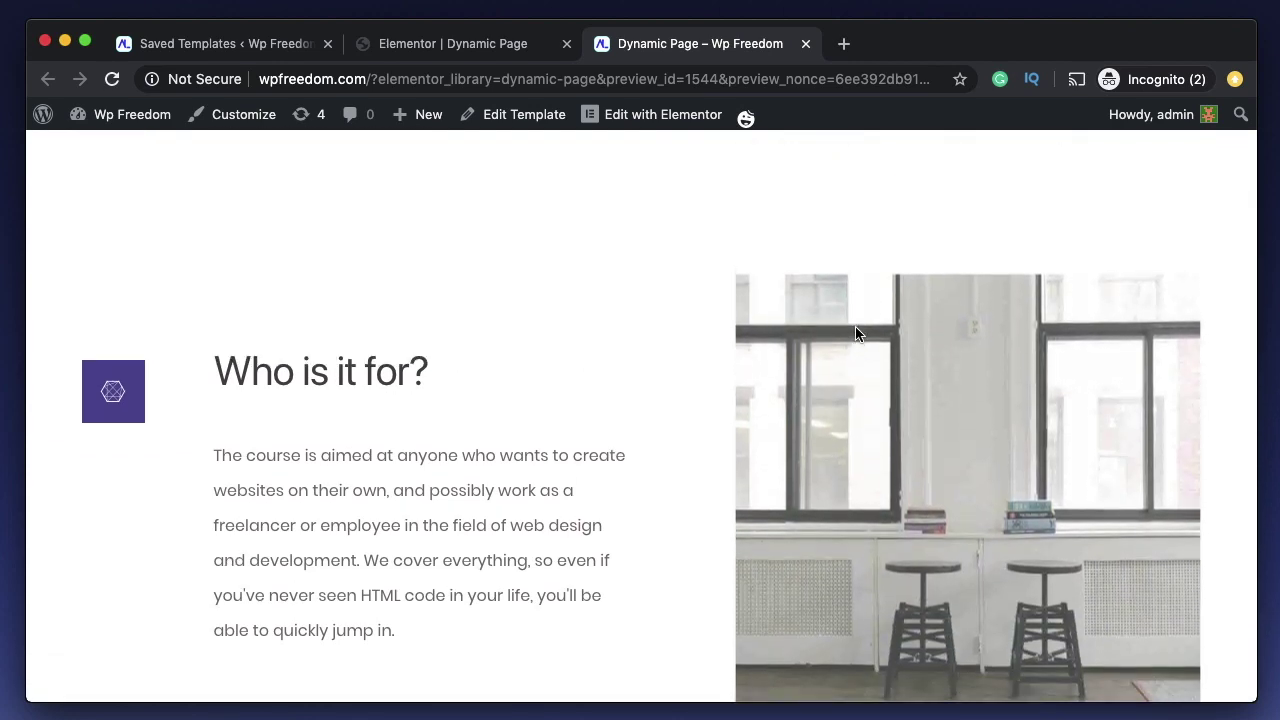
{"action": "scroll", "coordinate": [937, 266], "scroll_direction": "down", "scroll_amount": 3}
{"action": "scroll", "coordinate": [885, 372], "scroll_direction": "up", "scroll_amount": 4}
{"action": "scroll", "coordinate": [885, 372], "scroll_direction": "up", "scroll_amount": 1}
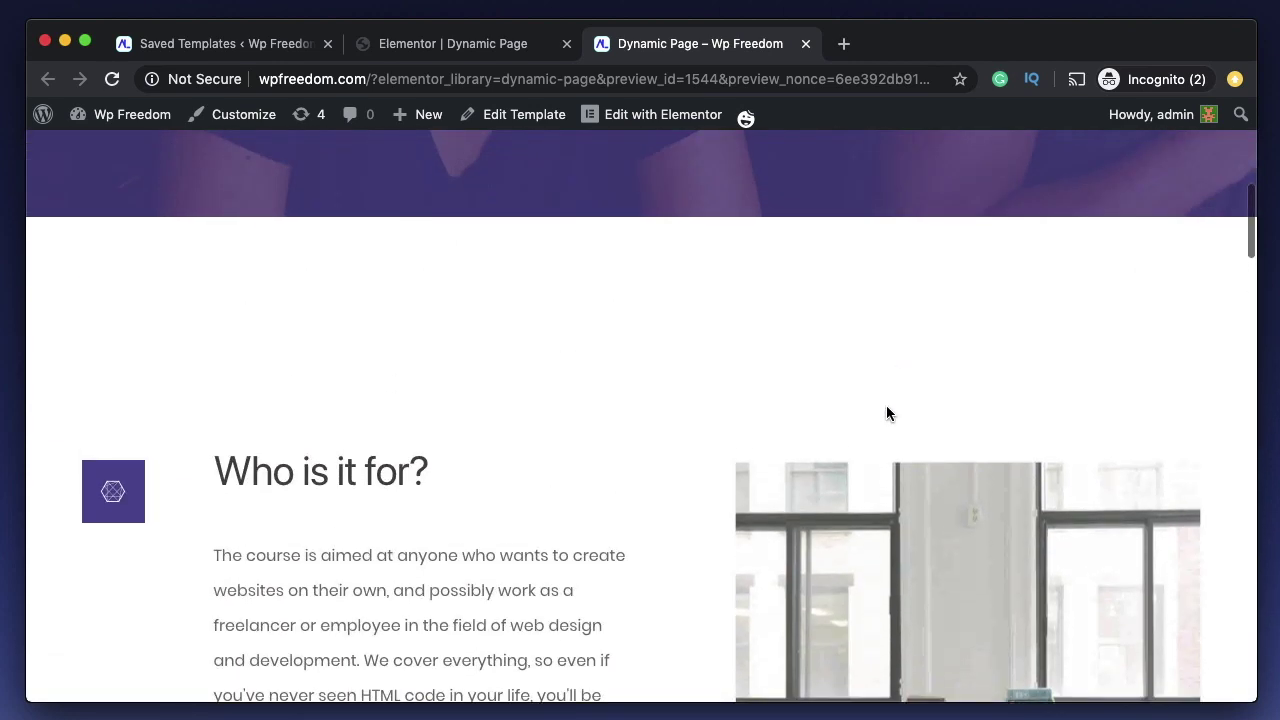
{"action": "scroll", "coordinate": [946, 412], "scroll_direction": "down", "scroll_amount": 2}
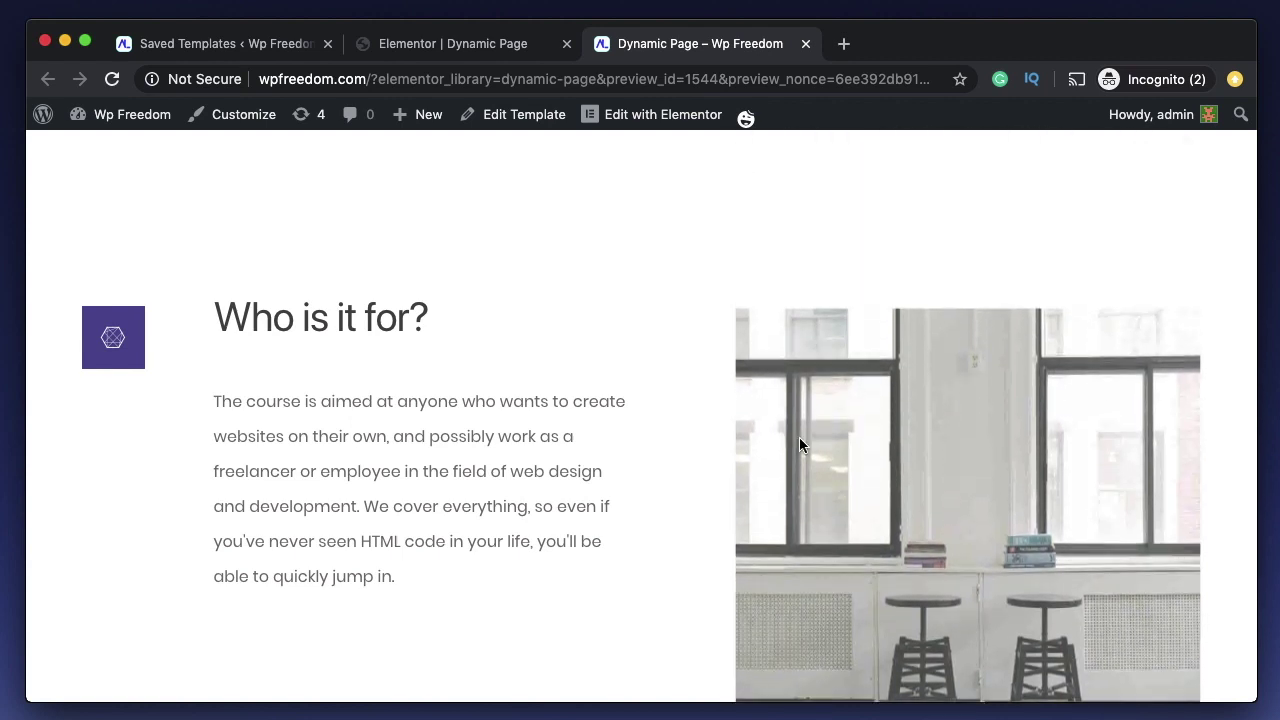
{"action": "scroll", "coordinate": [860, 406], "scroll_direction": "down", "scroll_amount": 1}
{"action": "scroll", "coordinate": [839, 406], "scroll_direction": "down", "scroll_amount": 10}
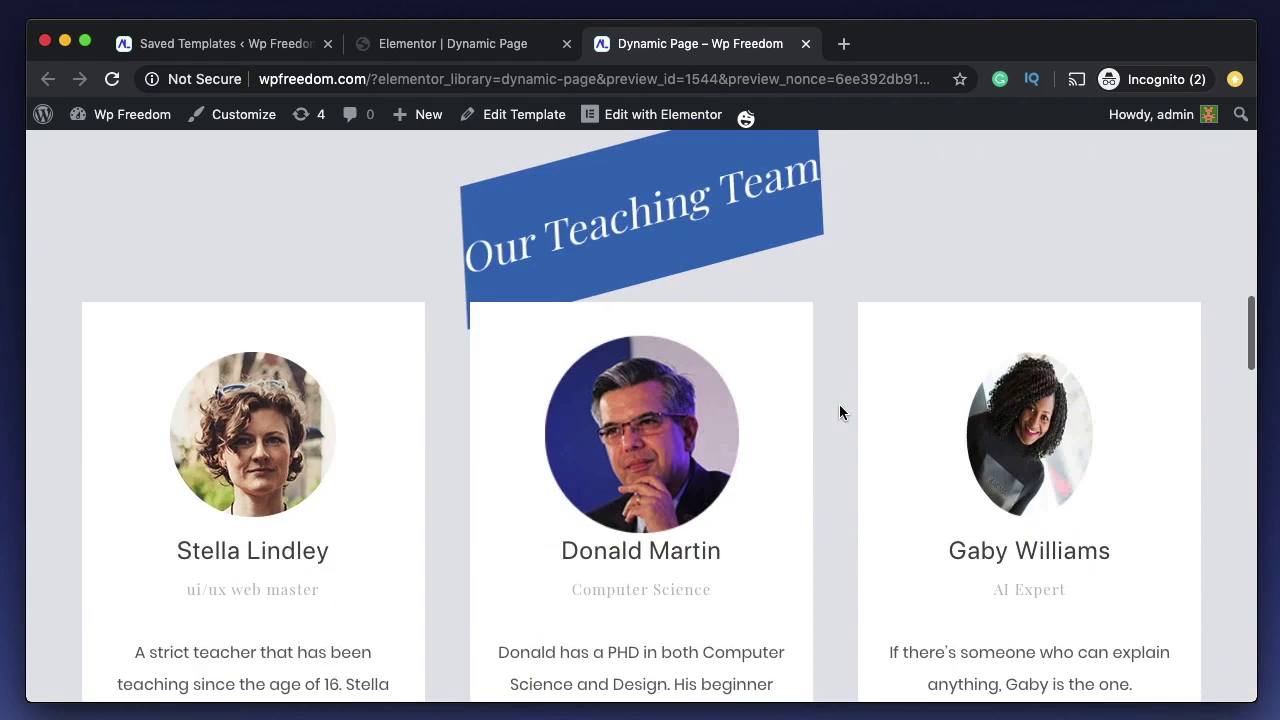
Inspect the tilted "Our Teaching Team" heading in the preview by highlighting its text
{"action": "triple_click", "coordinate": [652, 212]}
{"action": "scroll", "coordinate": [651, 209], "scroll_direction": "up", "scroll_amount": 2}
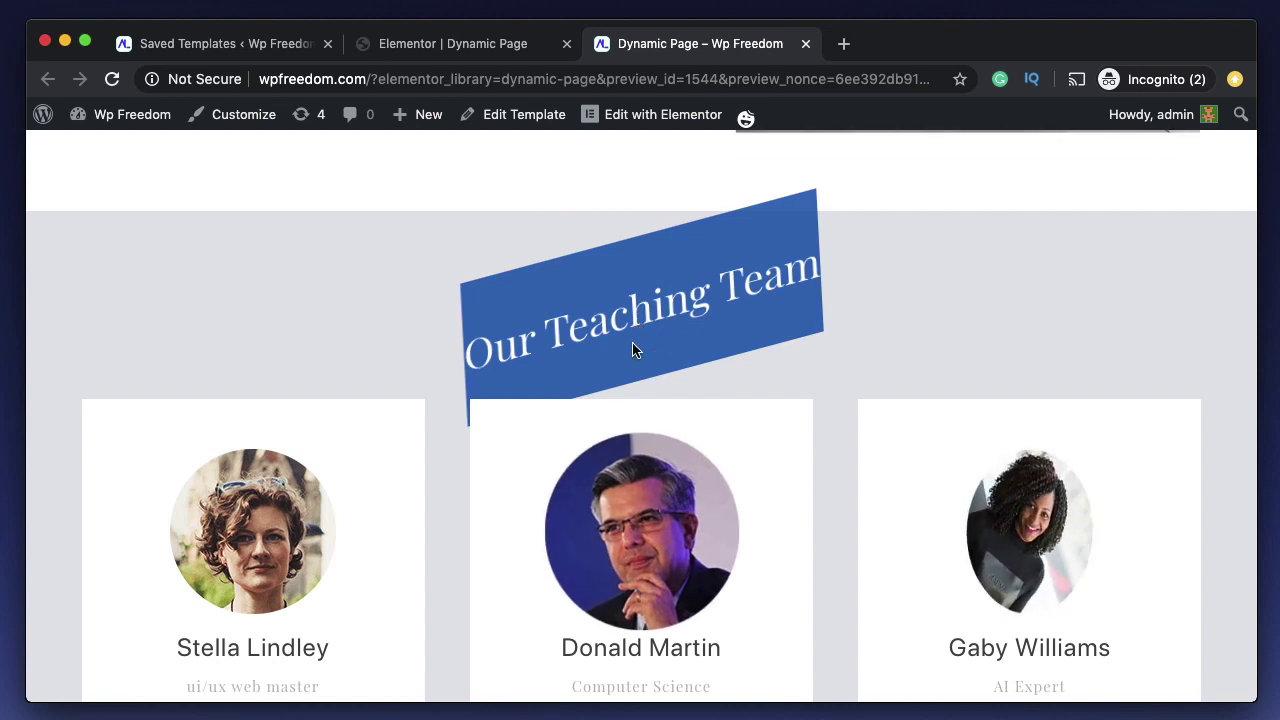
{"action": "scroll", "coordinate": [648, 308], "scroll_direction": "down", "scroll_amount": 4}
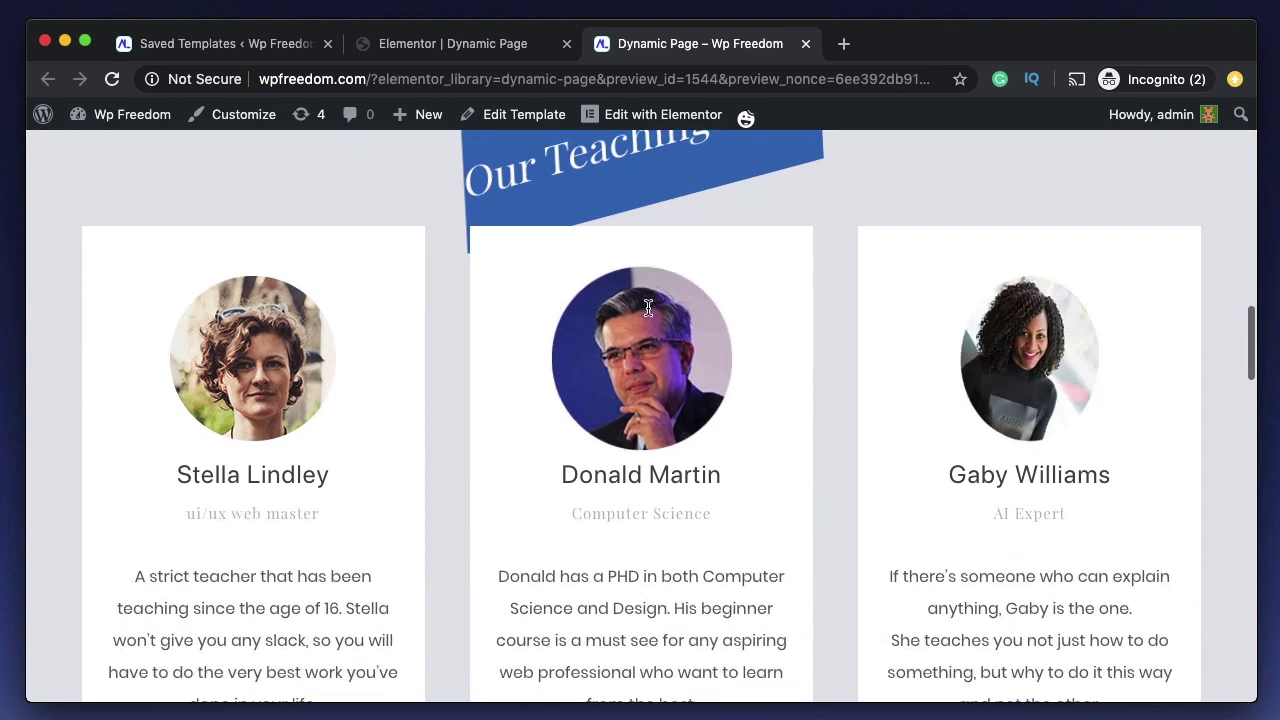
{"action": "left_click", "coordinate": [760, 298]}
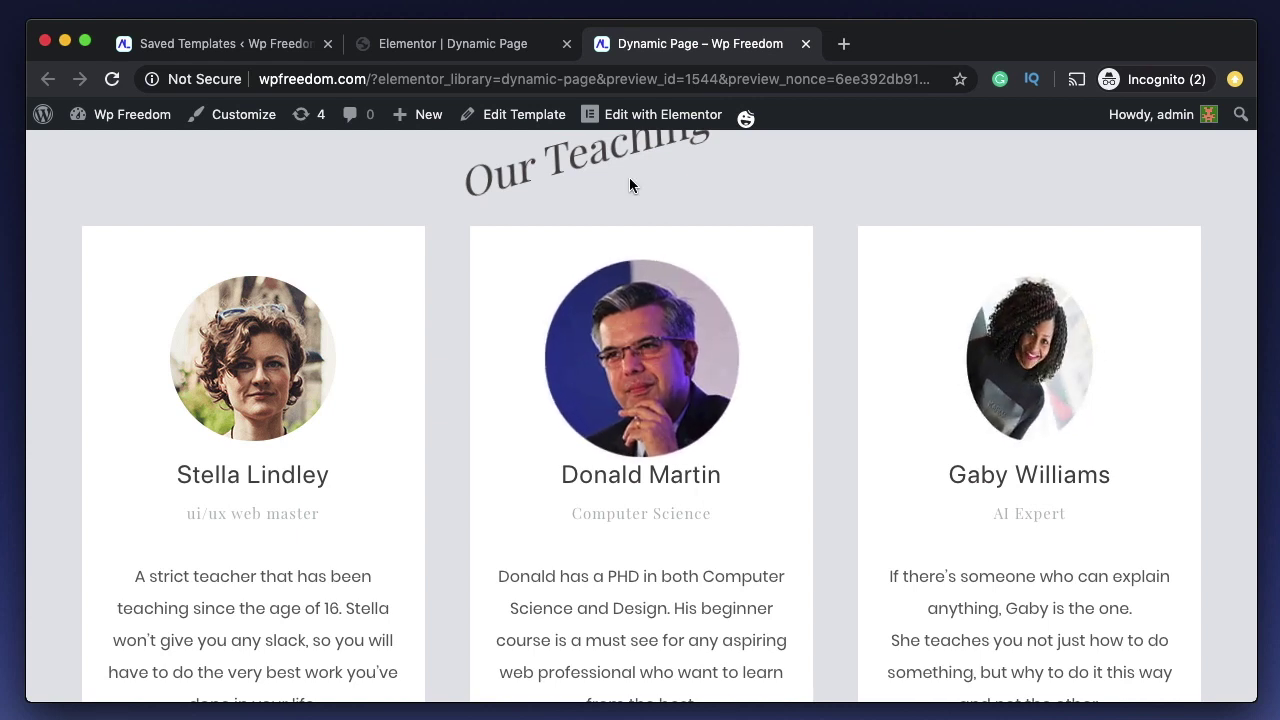
{"action": "scroll", "coordinate": [631, 182], "scroll_direction": "up", "scroll_amount": 3}
{"action": "triple_click", "coordinate": [625, 246]}
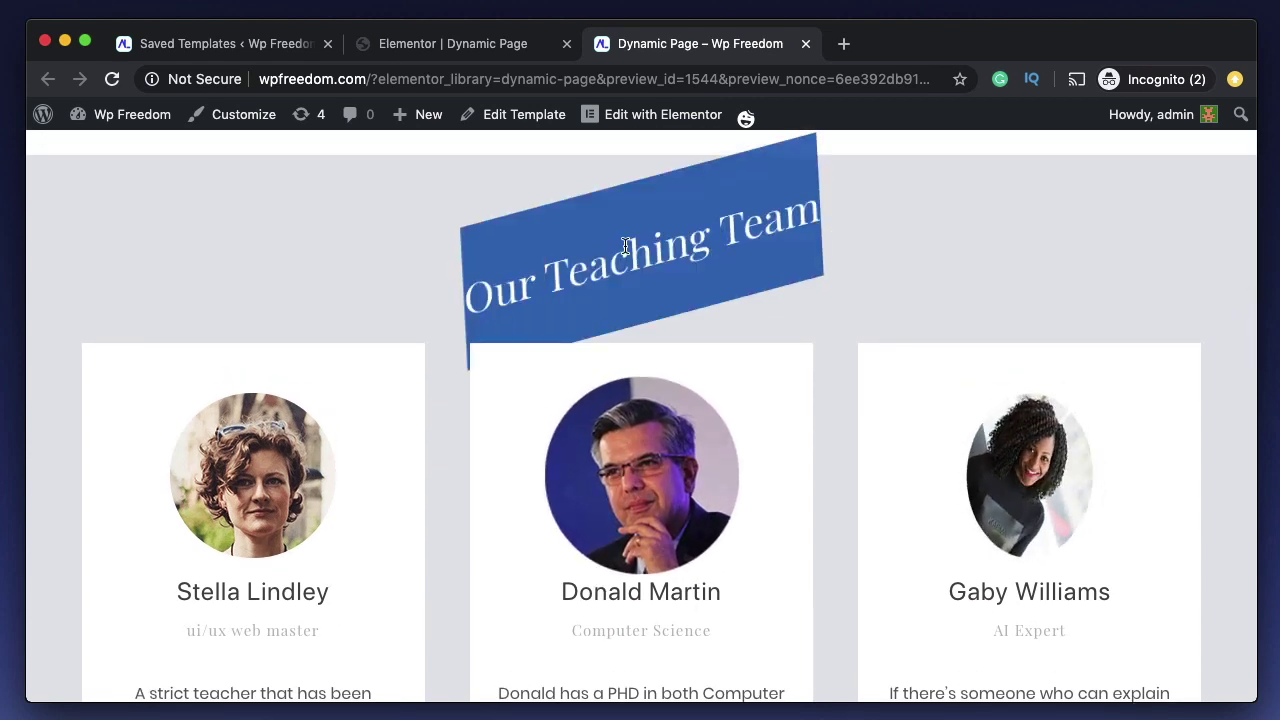
{"action": "left_click", "coordinate": [625, 246]}
{"action": "triple_click", "coordinate": [625, 246]}
{"action": "left_click", "coordinate": [625, 246]}
{"action": "double_click", "coordinate": [625, 246]}
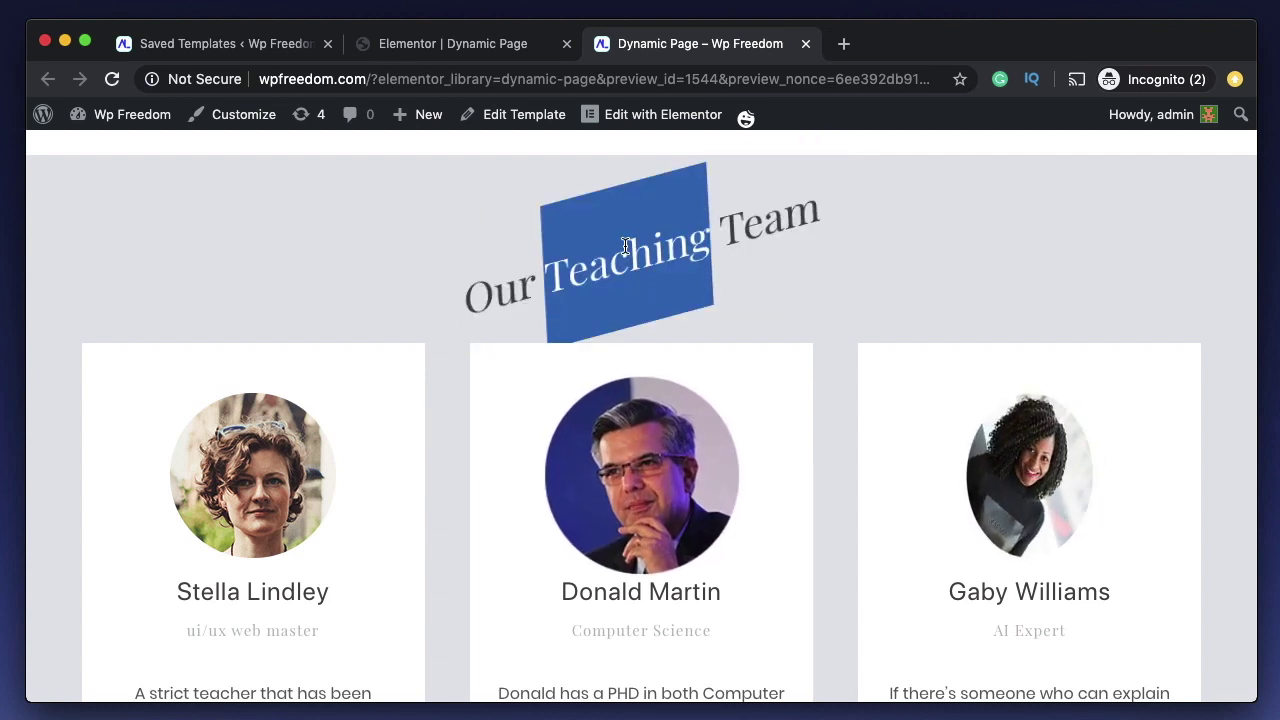
{"action": "left_click", "coordinate": [625, 246]}
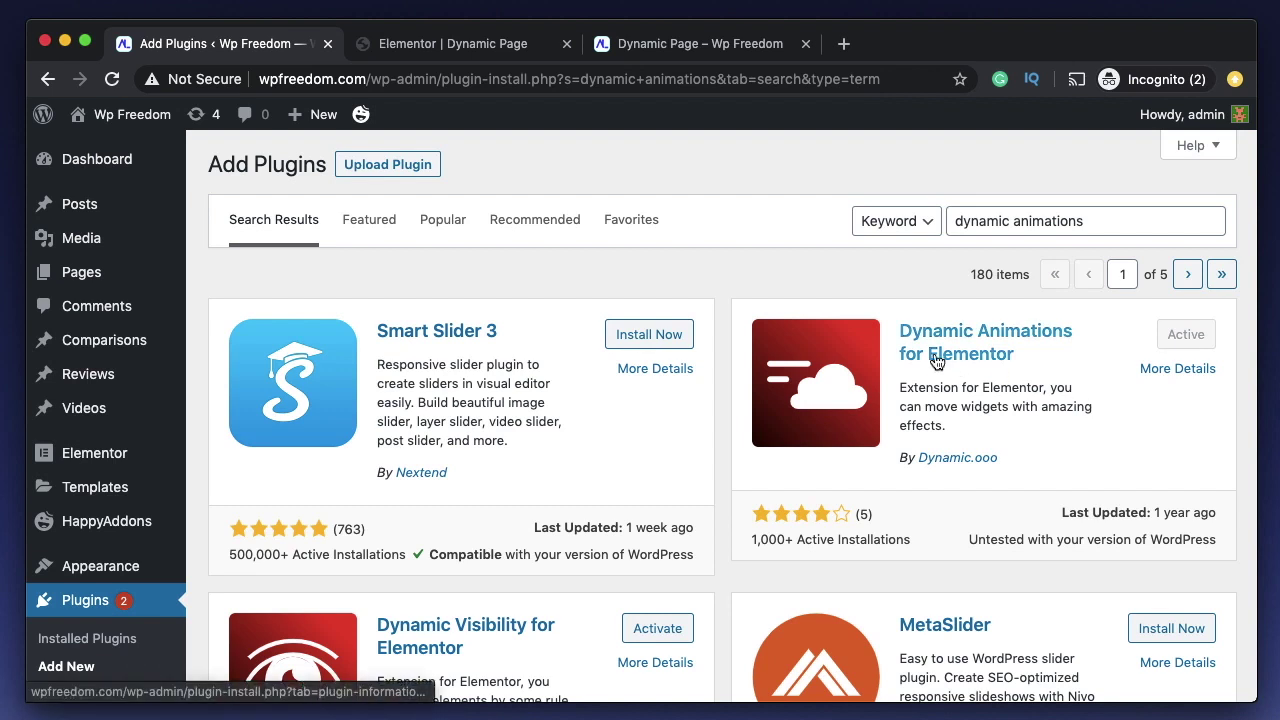
Switch to the Elementor editor and view the advanced settings of the "Who is it for?" icon box
{"action": "left_click", "coordinate": [463, 48]}
{"action": "left_click", "coordinate": [415, 310]}
{"action": "scroll", "coordinate": [745, 545], "scroll_direction": "down", "scroll_amount": 1}
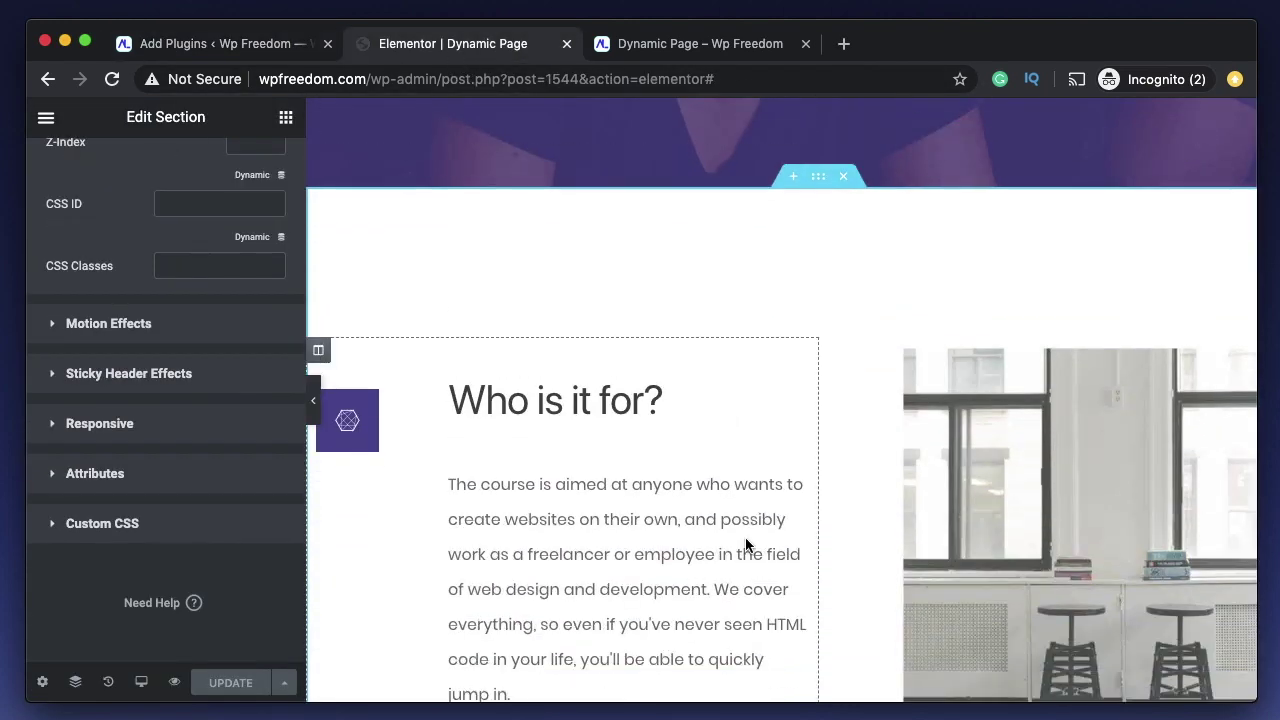
{"action": "left_click", "coordinate": [739, 409]}
{"action": "left_click", "coordinate": [258, 165]}
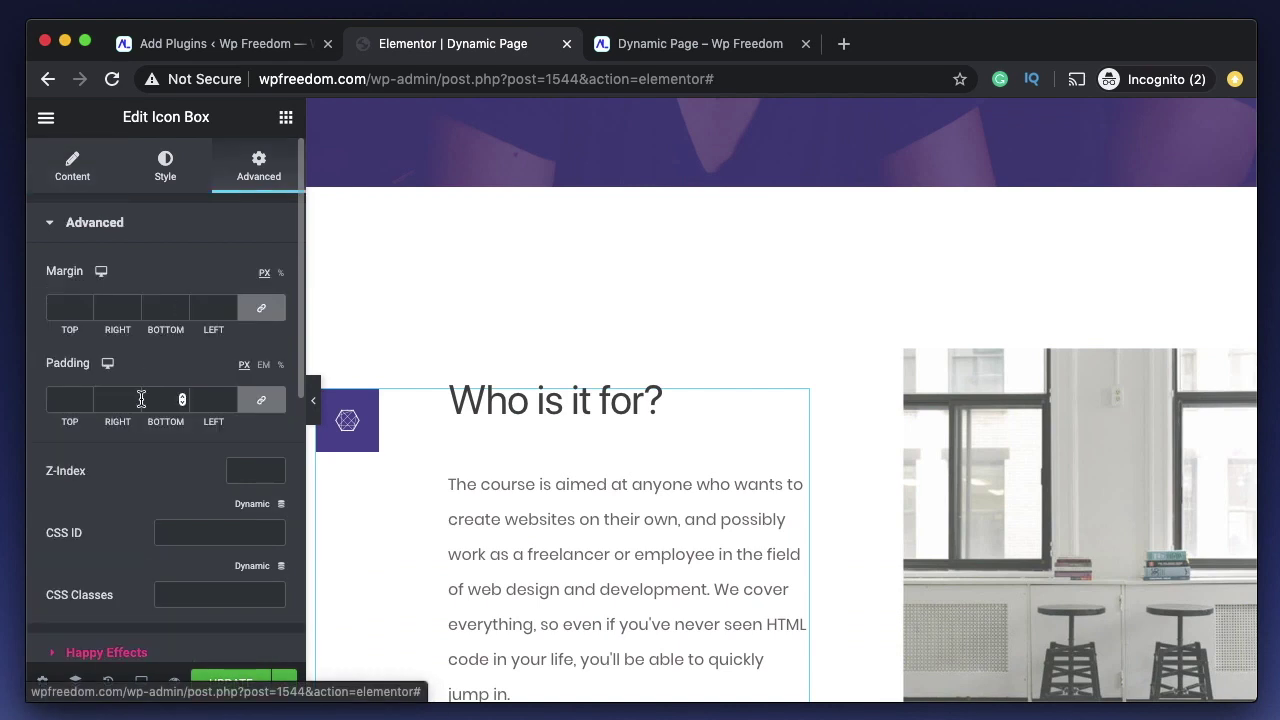
{"action": "scroll", "coordinate": [141, 400], "scroll_direction": "down", "scroll_amount": 2}
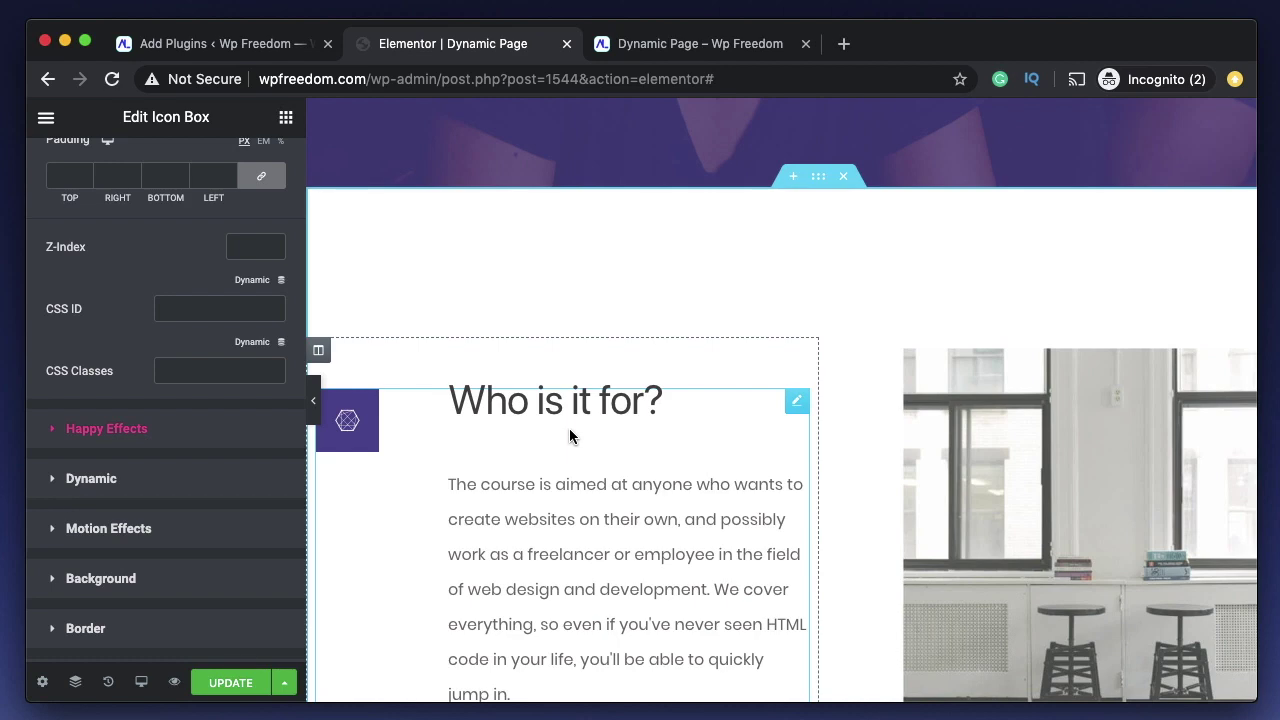
Enable dynamic animations for the stools image beside the "Who is it for?" text
{"action": "scroll", "coordinate": [742, 430], "scroll_direction": "down", "scroll_amount": 5}
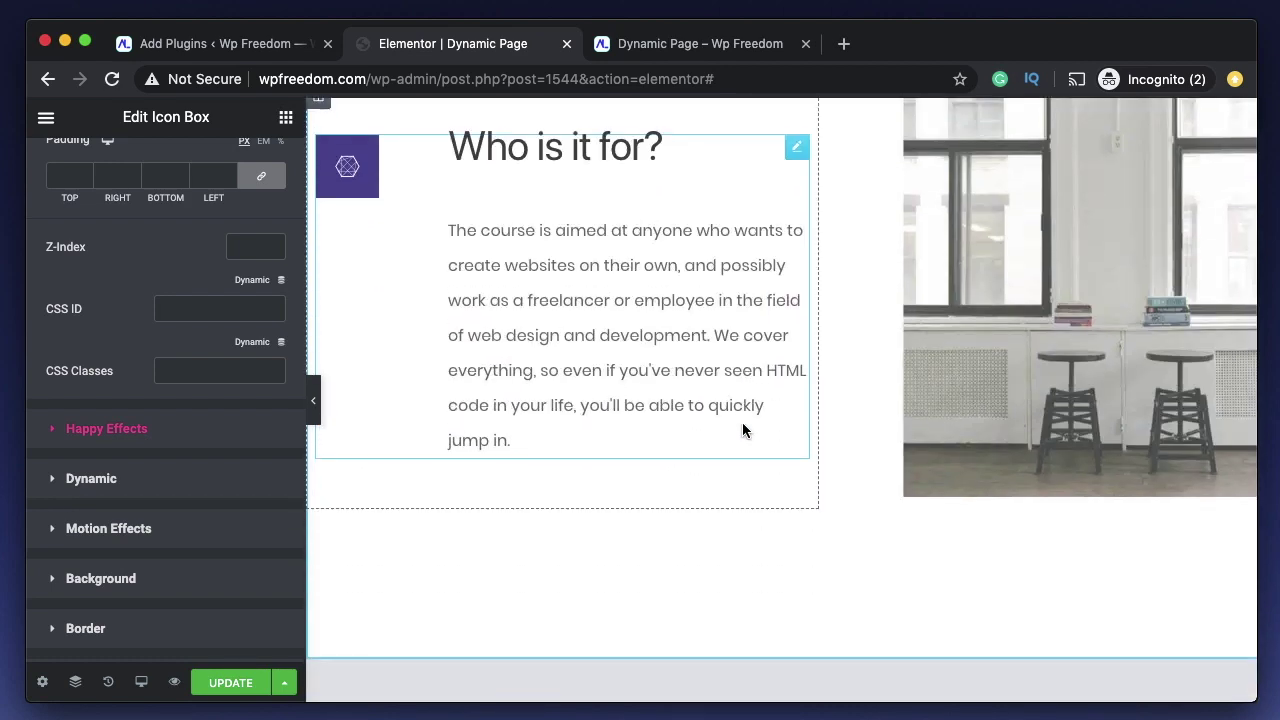
{"action": "scroll", "coordinate": [1011, 356], "scroll_direction": "right", "scroll_amount": 2}
{"action": "left_click", "coordinate": [1072, 284]}
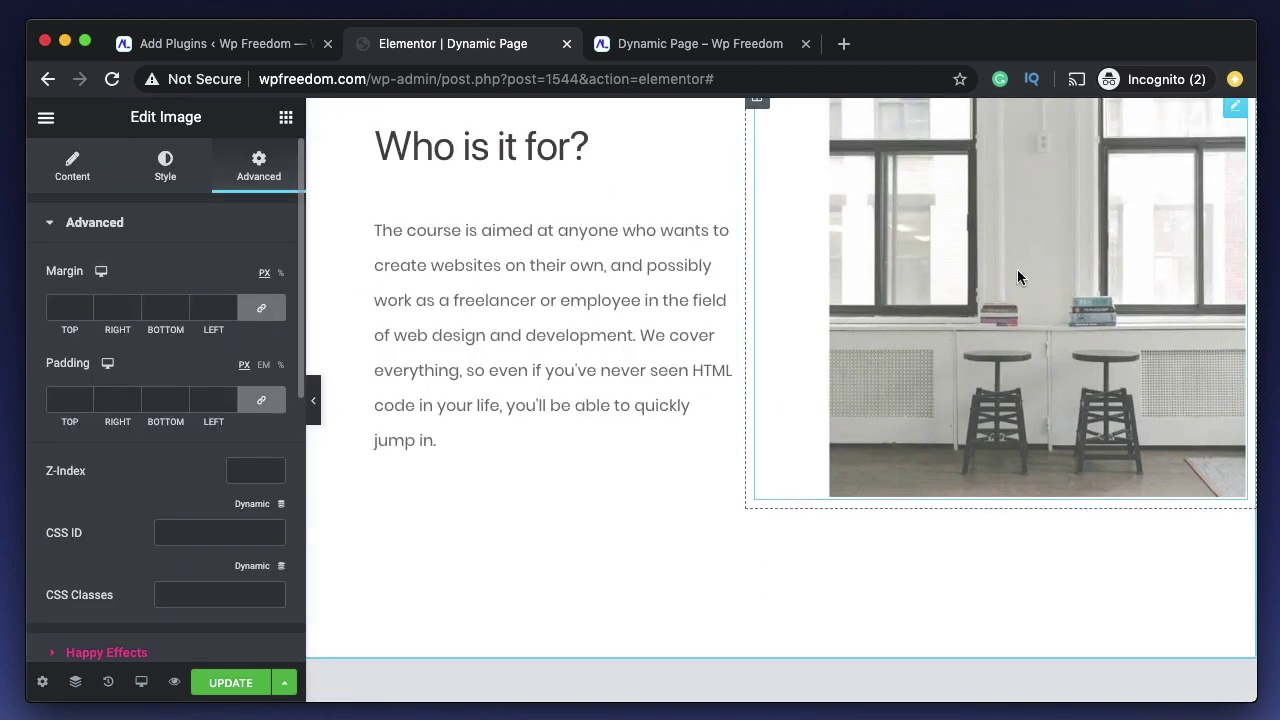
{"action": "scroll", "coordinate": [175, 340], "scroll_direction": "down", "scroll_amount": 5}
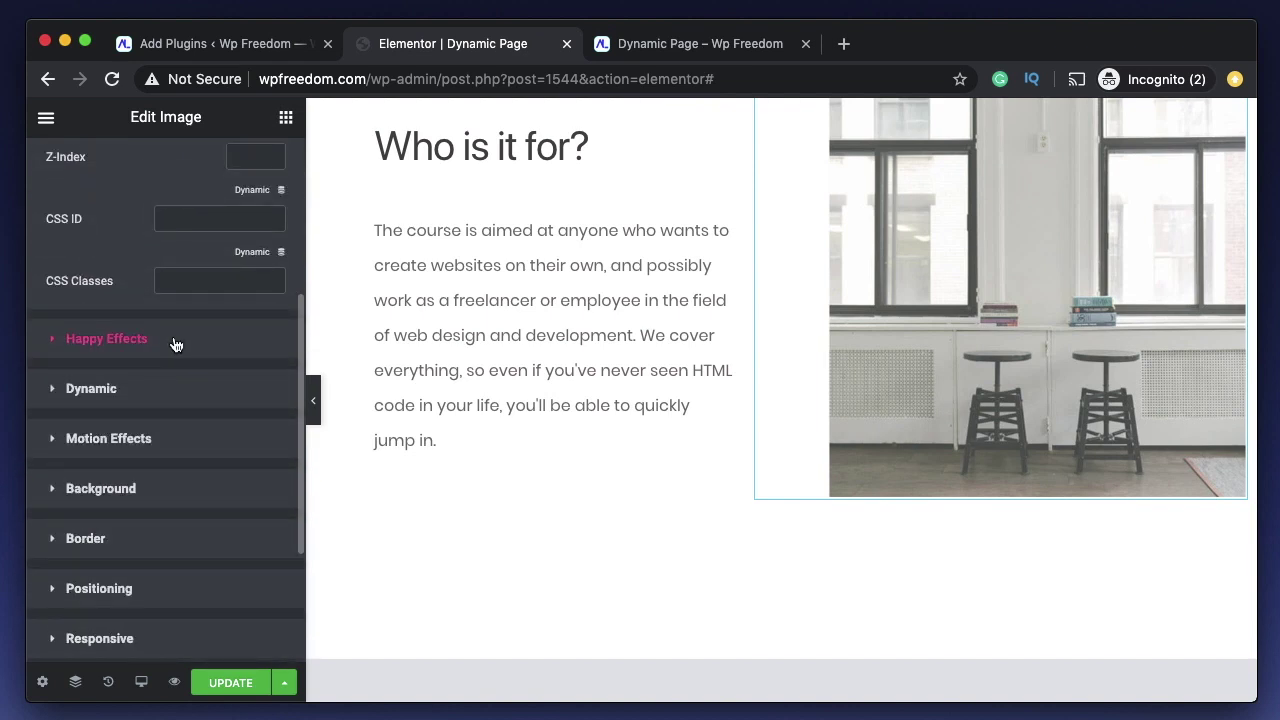
{"action": "left_click", "coordinate": [105, 393]}
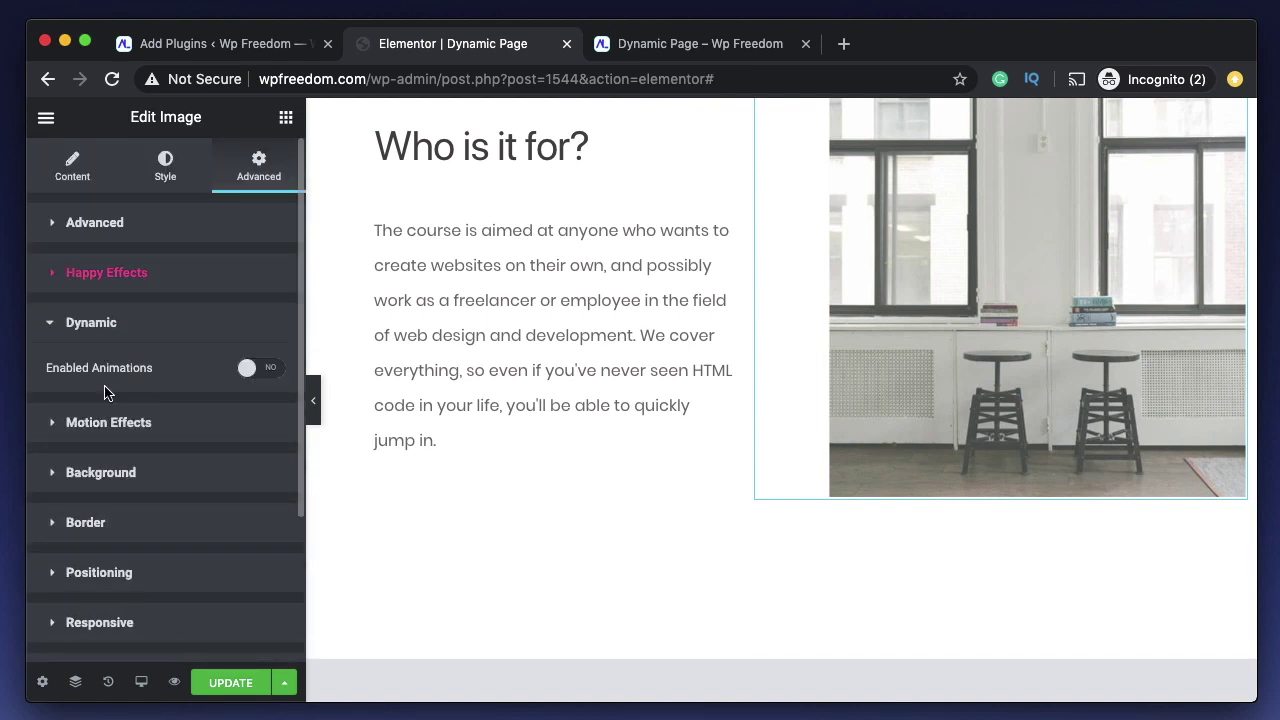
{"action": "left_click", "coordinate": [255, 370]}
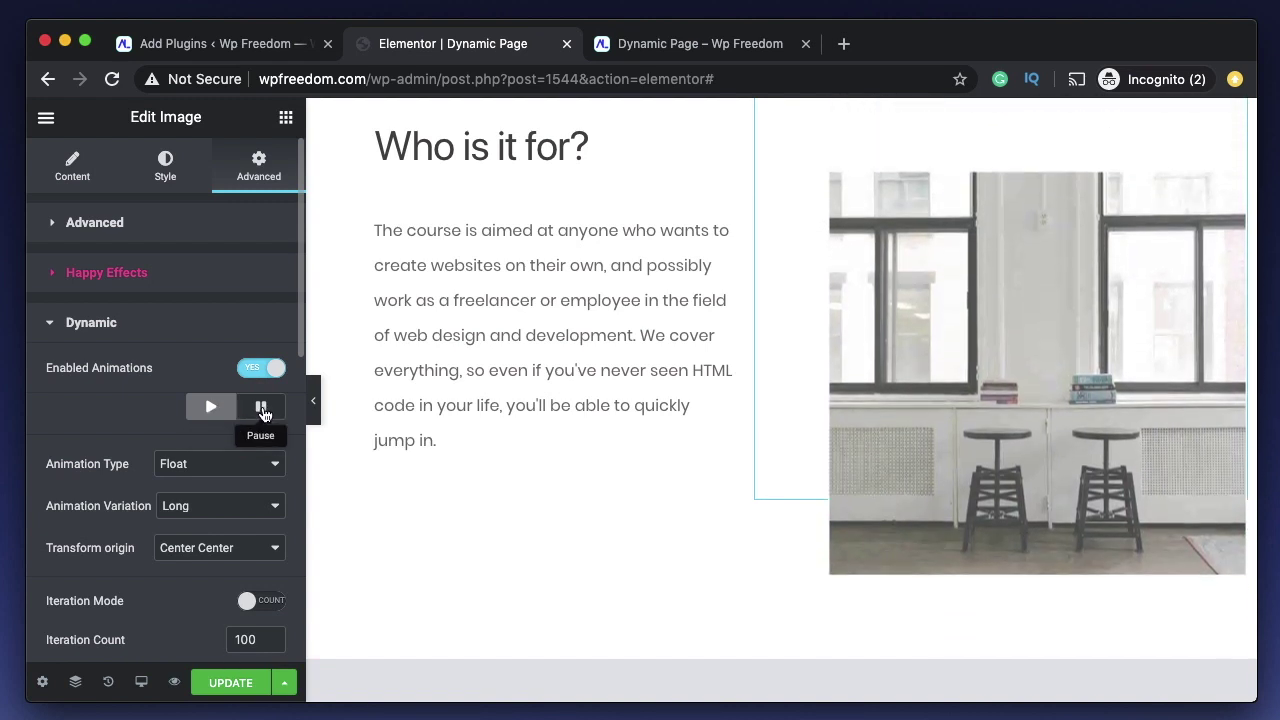
Pause the image's Float animation, review its settings, and play it again
{"action": "left_click", "coordinate": [263, 413]}
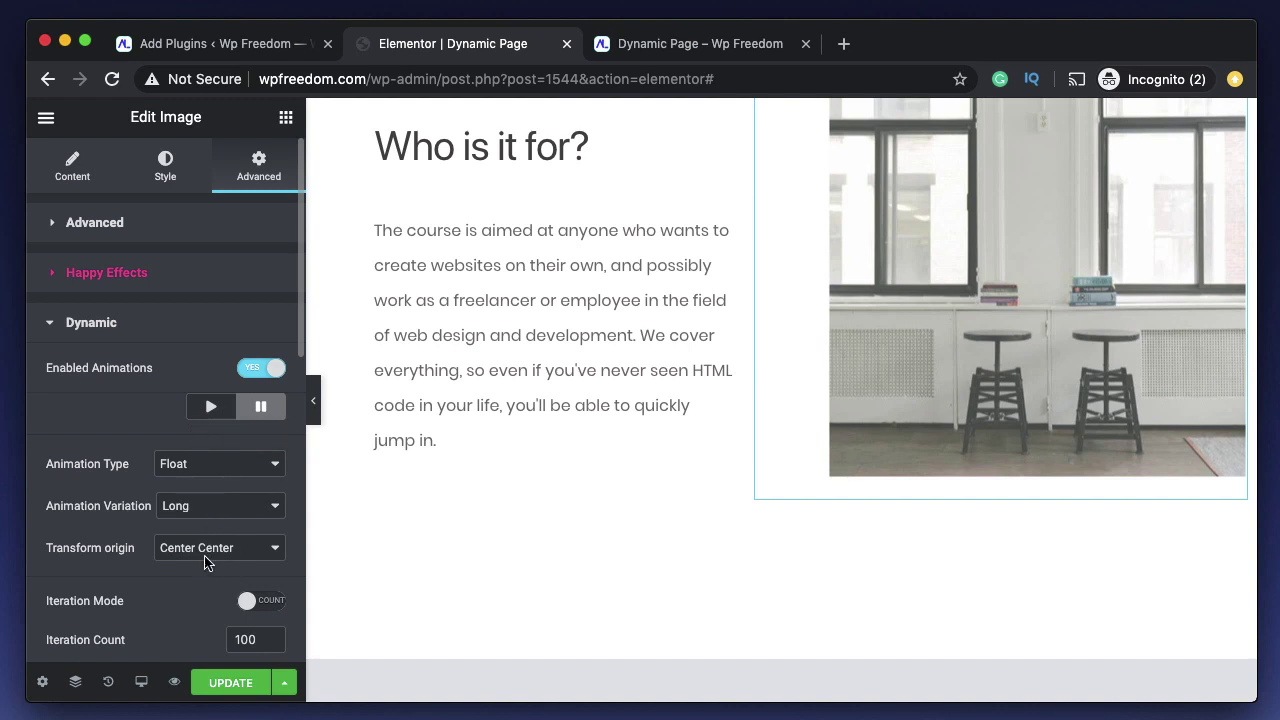
{"action": "left_click", "coordinate": [257, 408]}
{"action": "scroll", "coordinate": [200, 400], "scroll_direction": "down", "scroll_amount": 2}
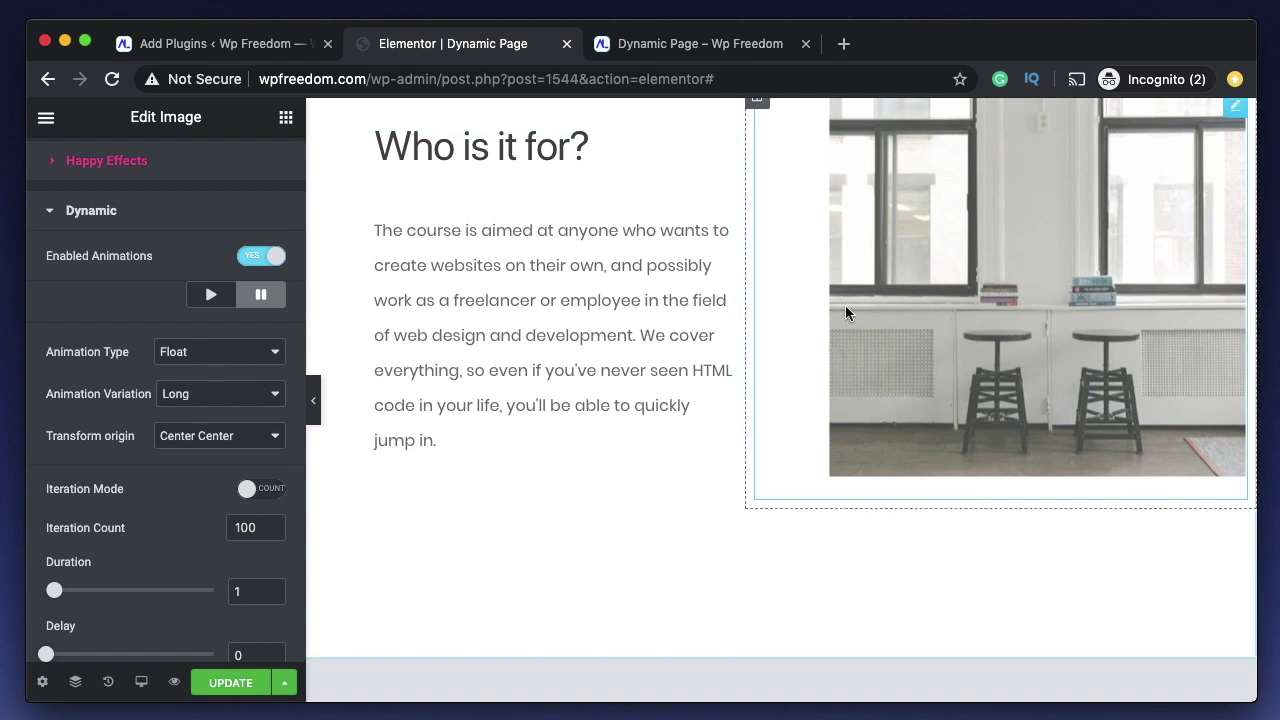
{"action": "scroll", "coordinate": [845, 305], "scroll_direction": "up", "scroll_amount": 3}
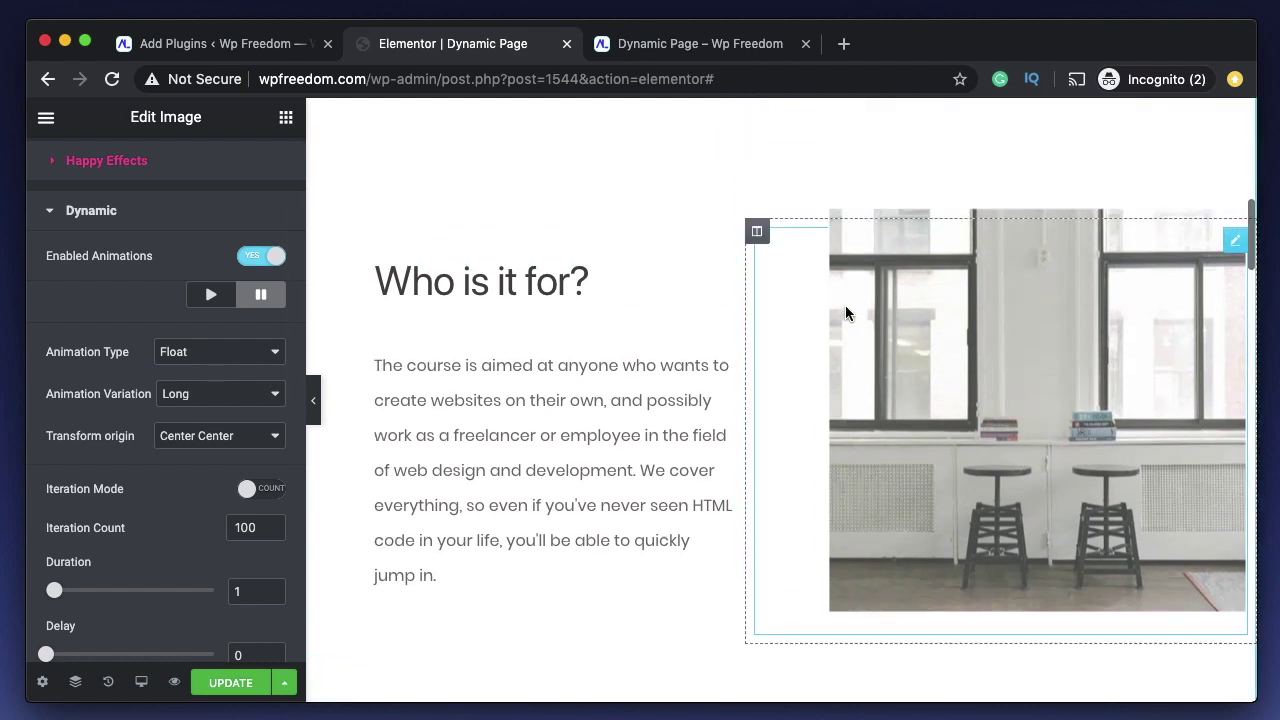
{"action": "left_click", "coordinate": [219, 351]}
{"action": "left_click", "coordinate": [214, 303]}
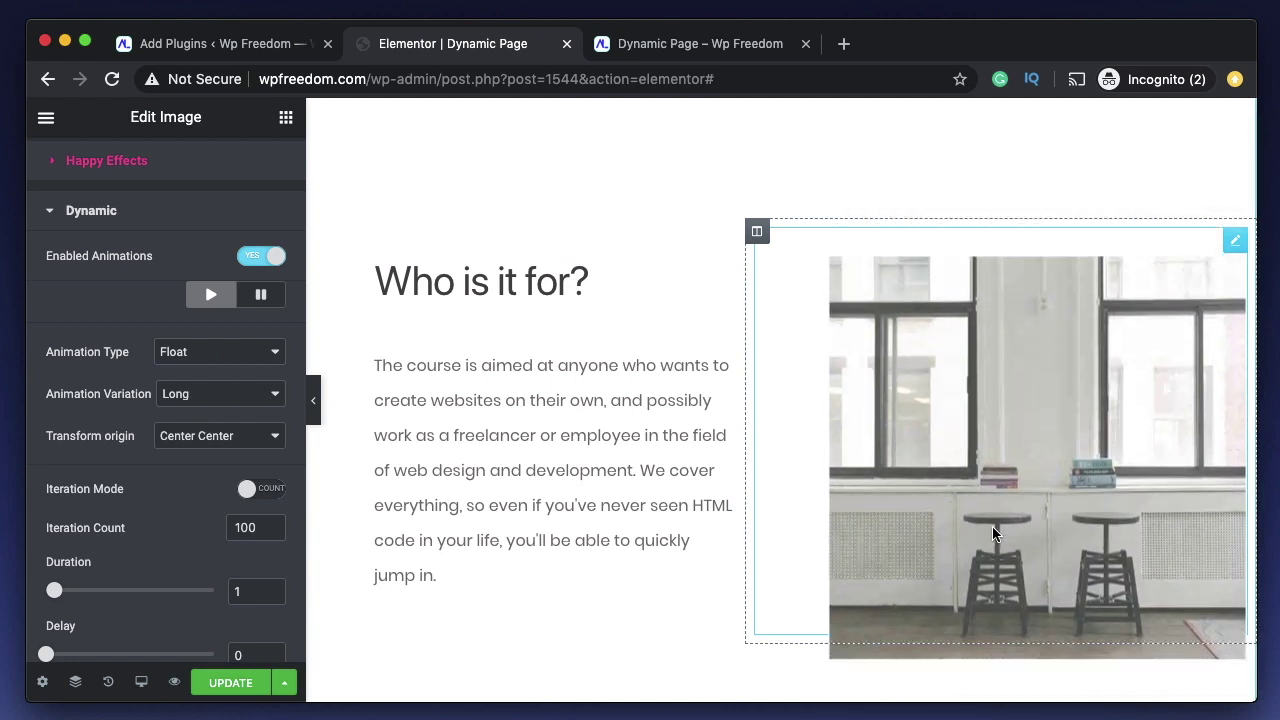
Set the image's animation type to Pass through and its transform origin to Top Right
{"action": "left_click", "coordinate": [190, 358]}
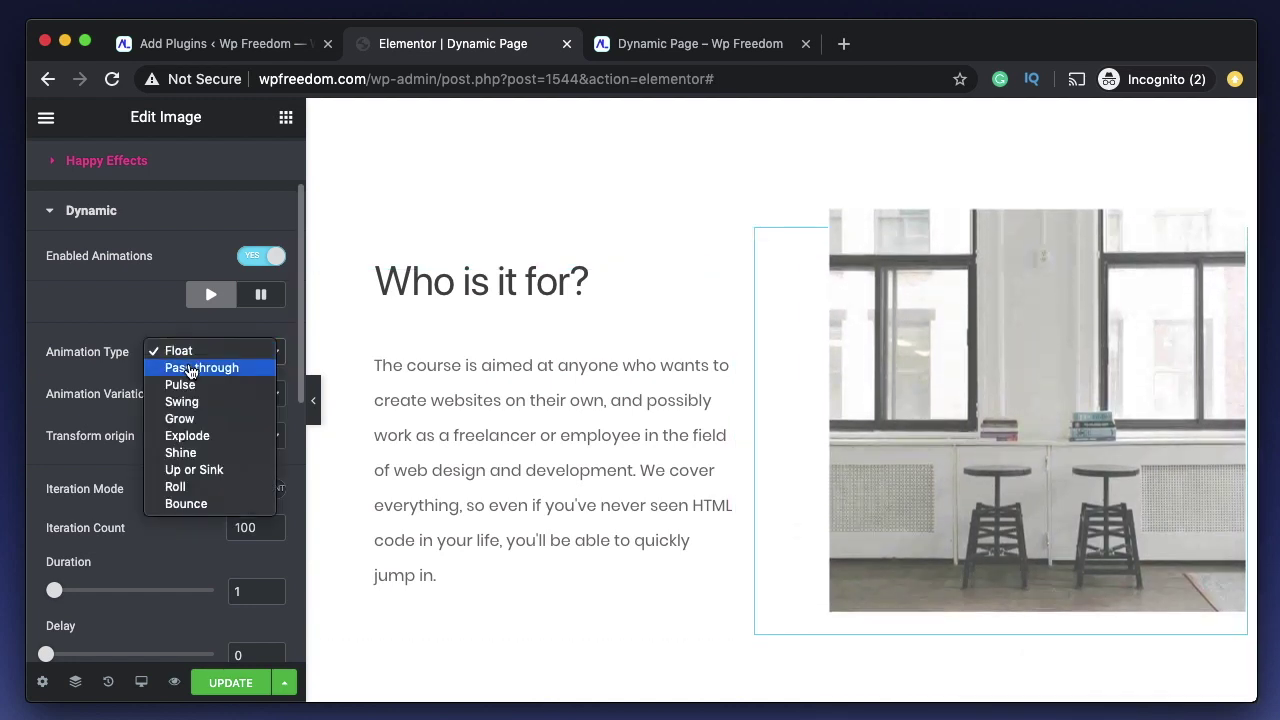
{"action": "left_click", "coordinate": [192, 366]}
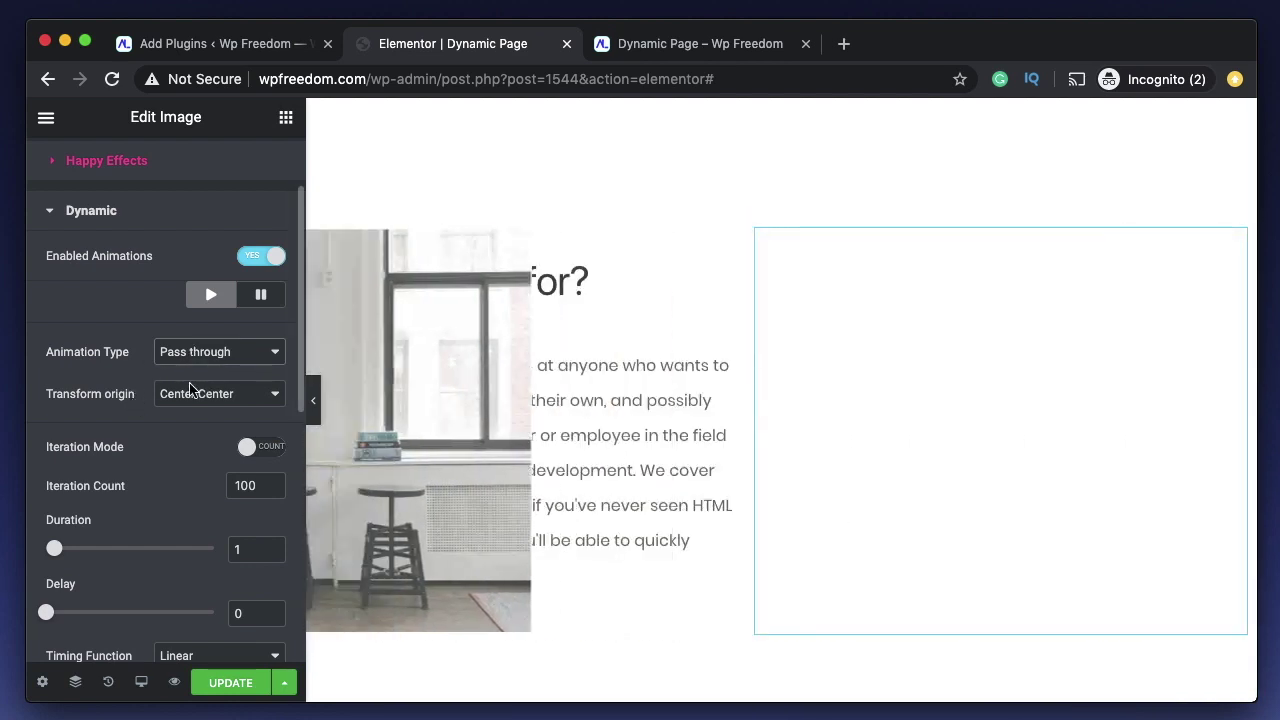
{"action": "left_click", "coordinate": [226, 394]}
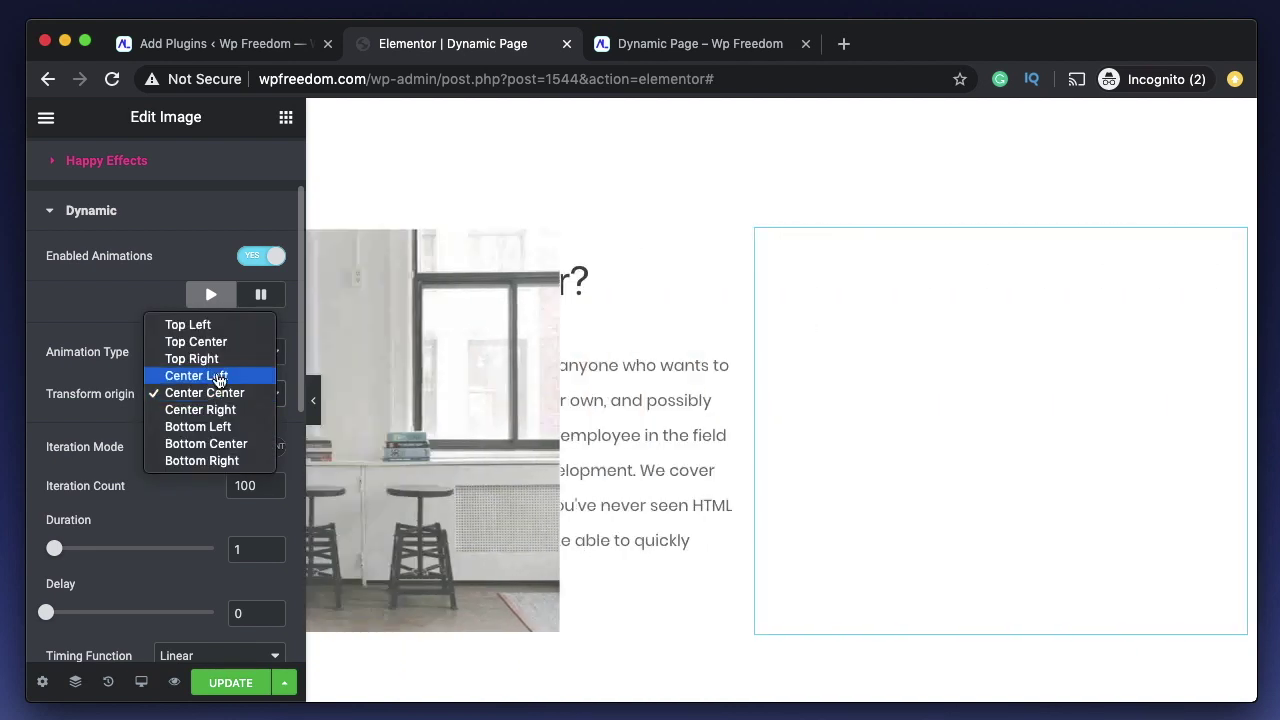
{"action": "left_click", "coordinate": [205, 358]}
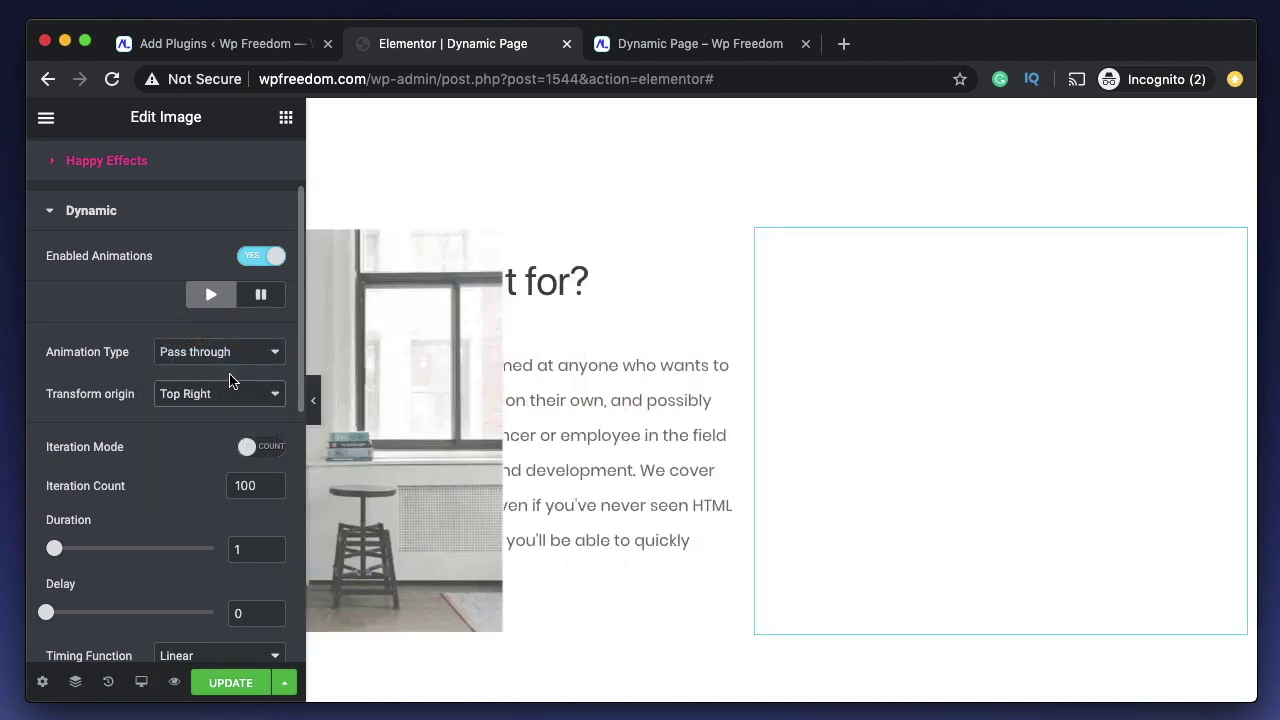
Try the infinite iteration mode, return to count mode, and set the iteration count to 2
{"action": "scroll", "coordinate": [215, 392], "scroll_direction": "down", "scroll_amount": 3}
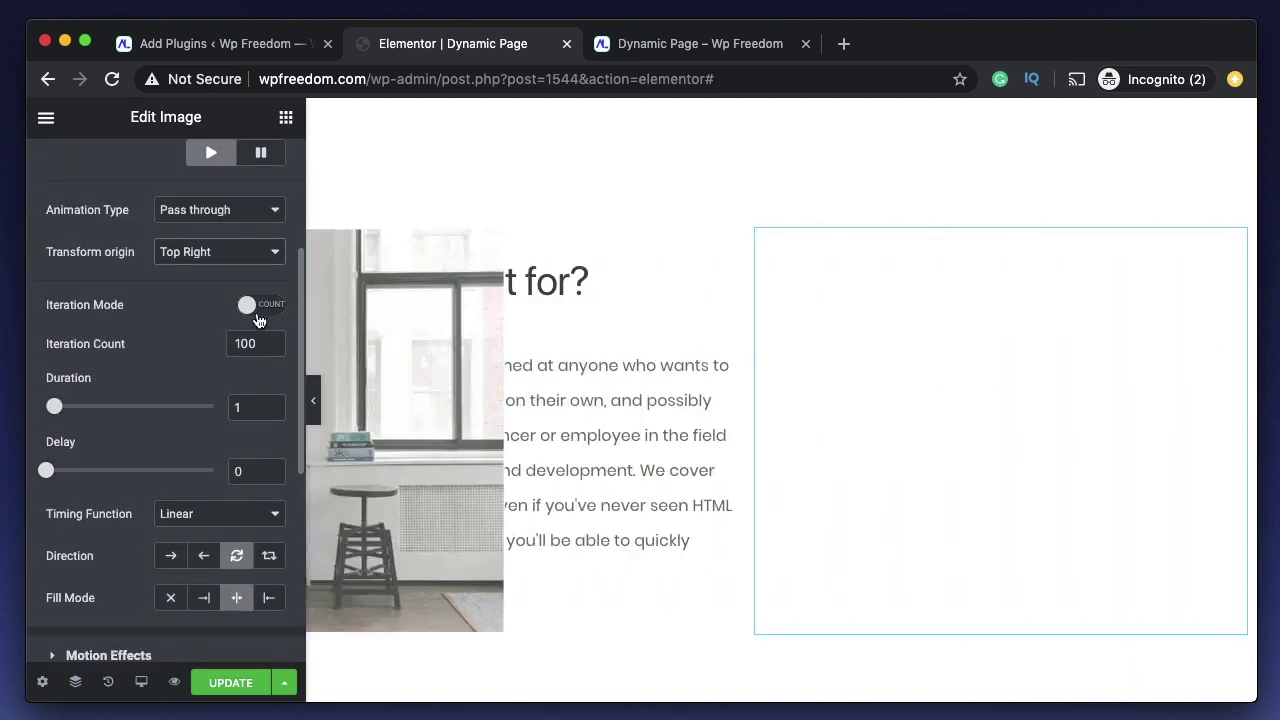
{"action": "left_click", "coordinate": [259, 308]}
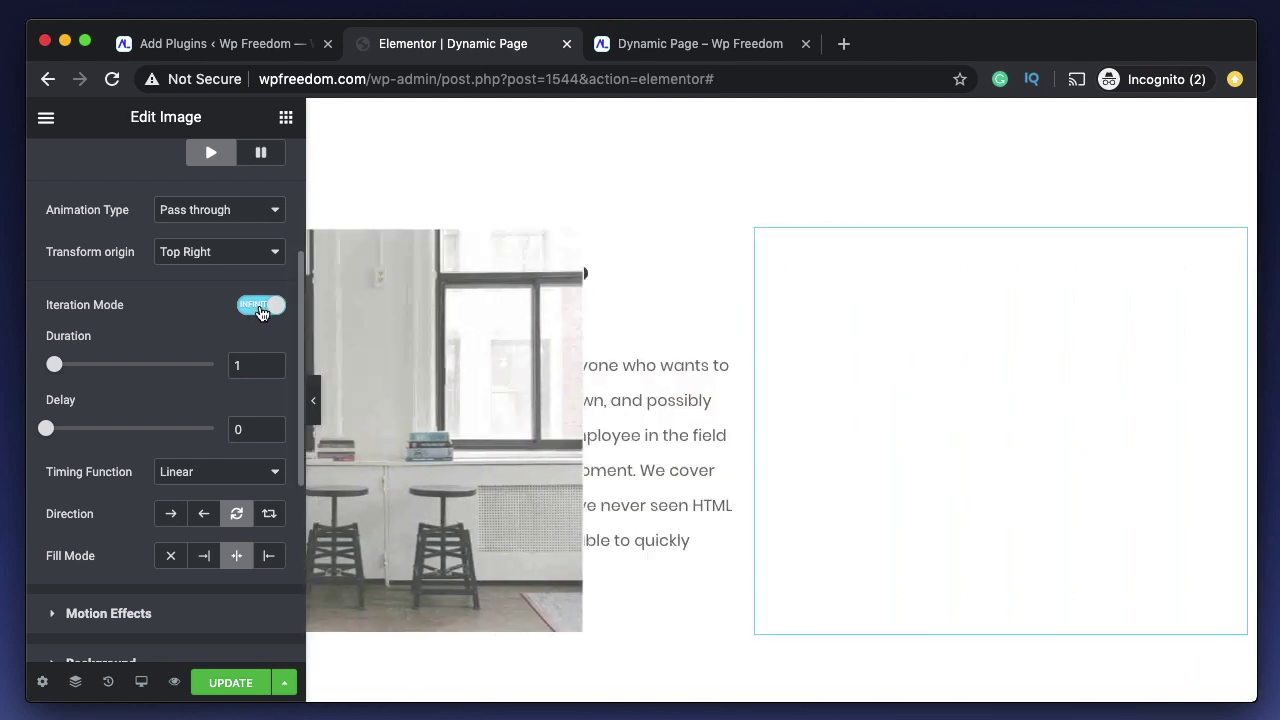
{"action": "left_click", "coordinate": [250, 312]}
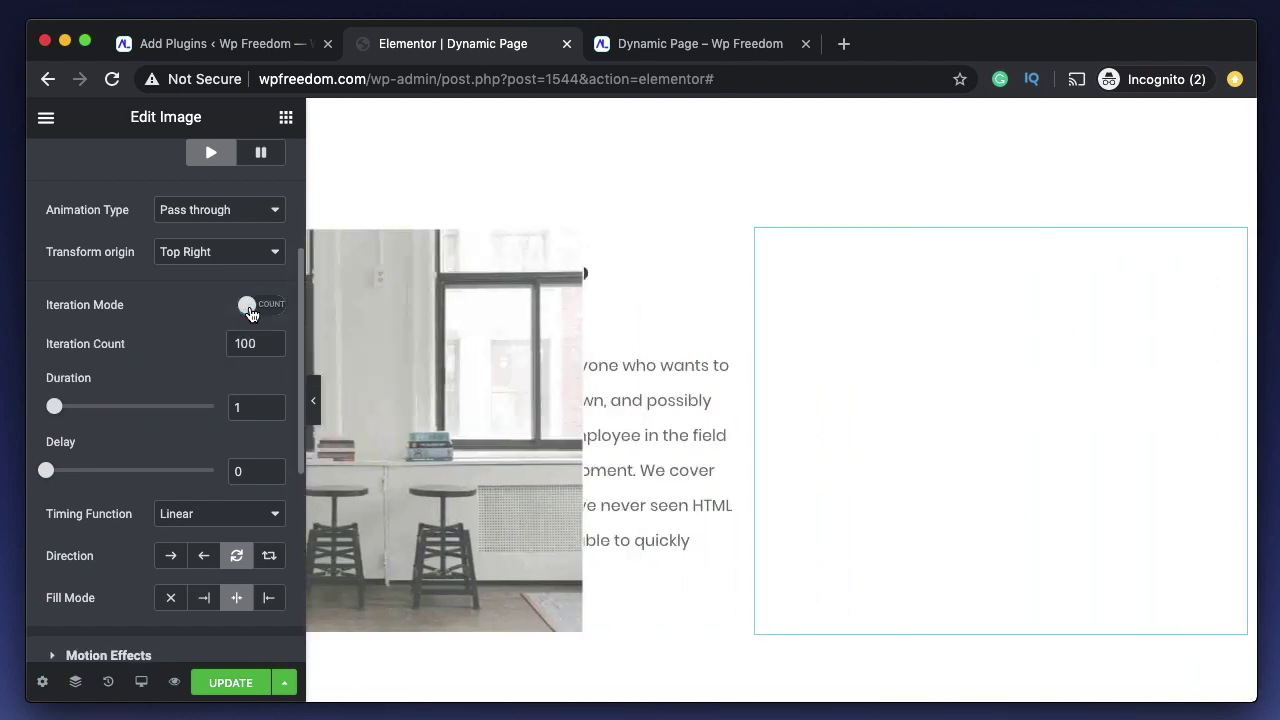
{"action": "double_click", "coordinate": [241, 344]}
{"action": "type", "text": "2"}
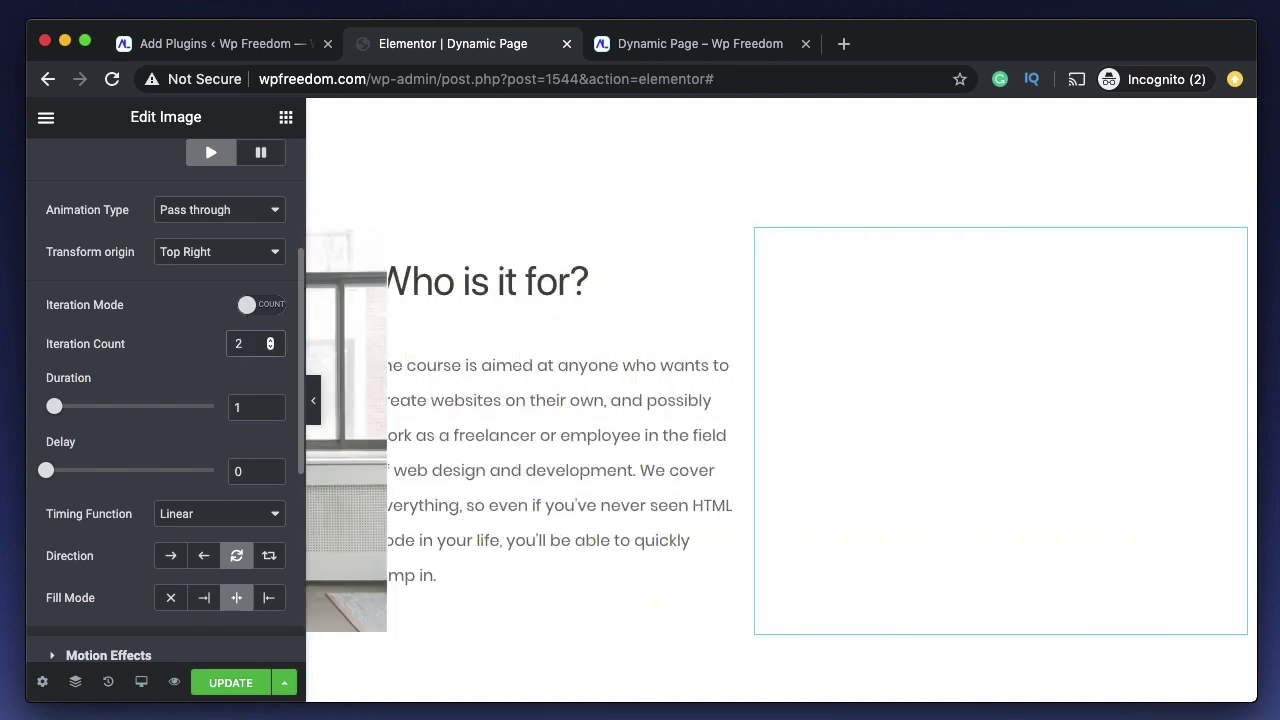
Play the stools image's Pass through animation and set its duration to 3
{"action": "left_click", "coordinate": [211, 152]}
{"action": "scroll", "coordinate": [247, 410], "scroll_direction": "up", "scroll_amount": 1}
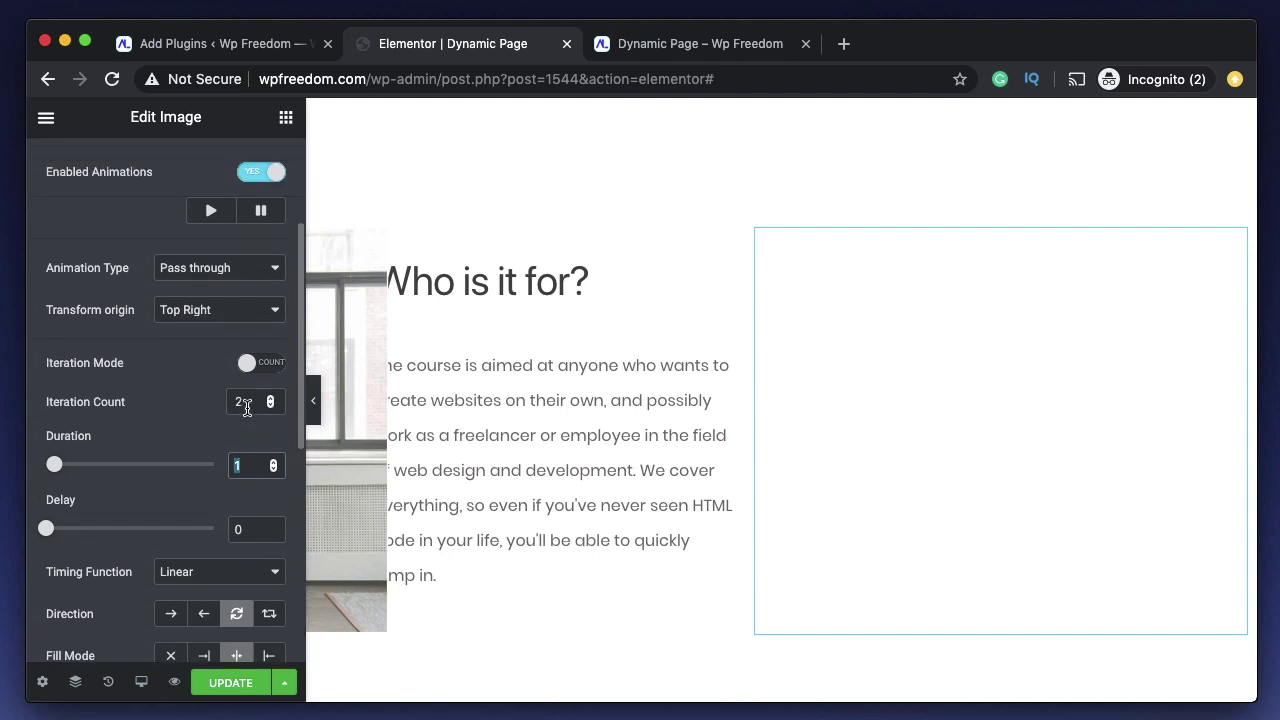
{"action": "scroll", "coordinate": [247, 408], "scroll_direction": "up", "scroll_amount": 1}
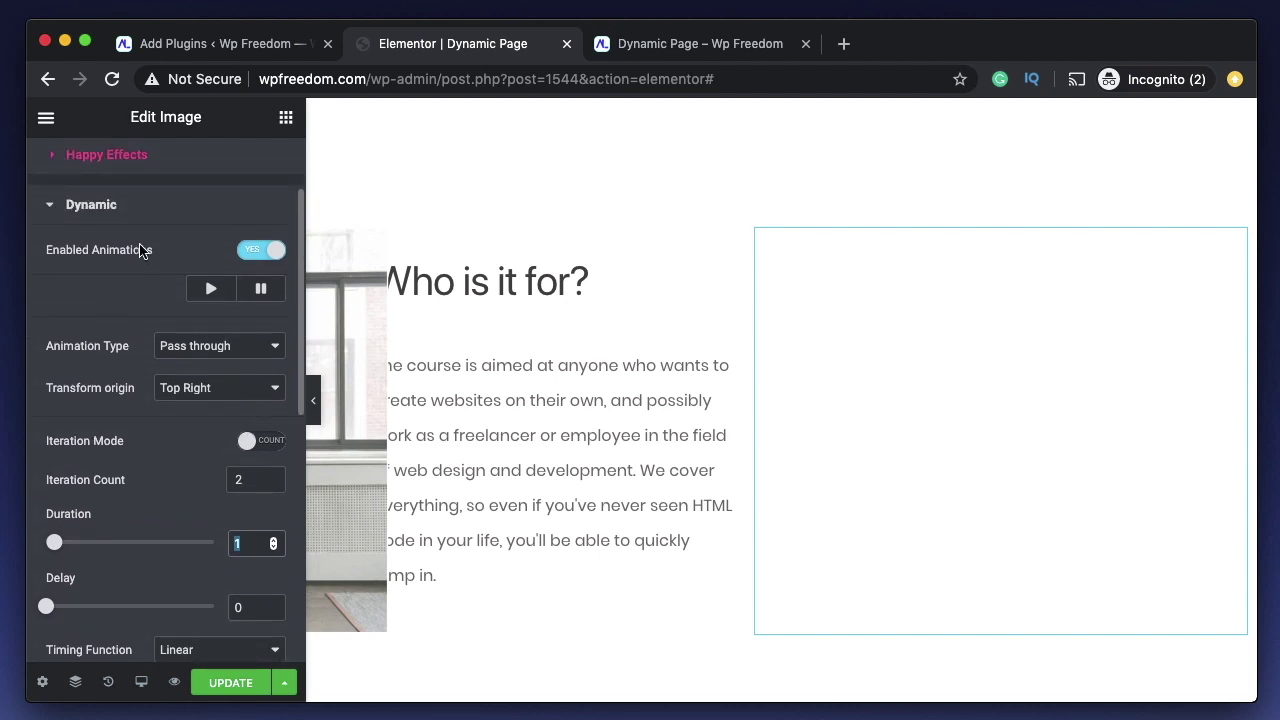
{"action": "scroll", "coordinate": [141, 450], "scroll_direction": "down", "scroll_amount": 2}
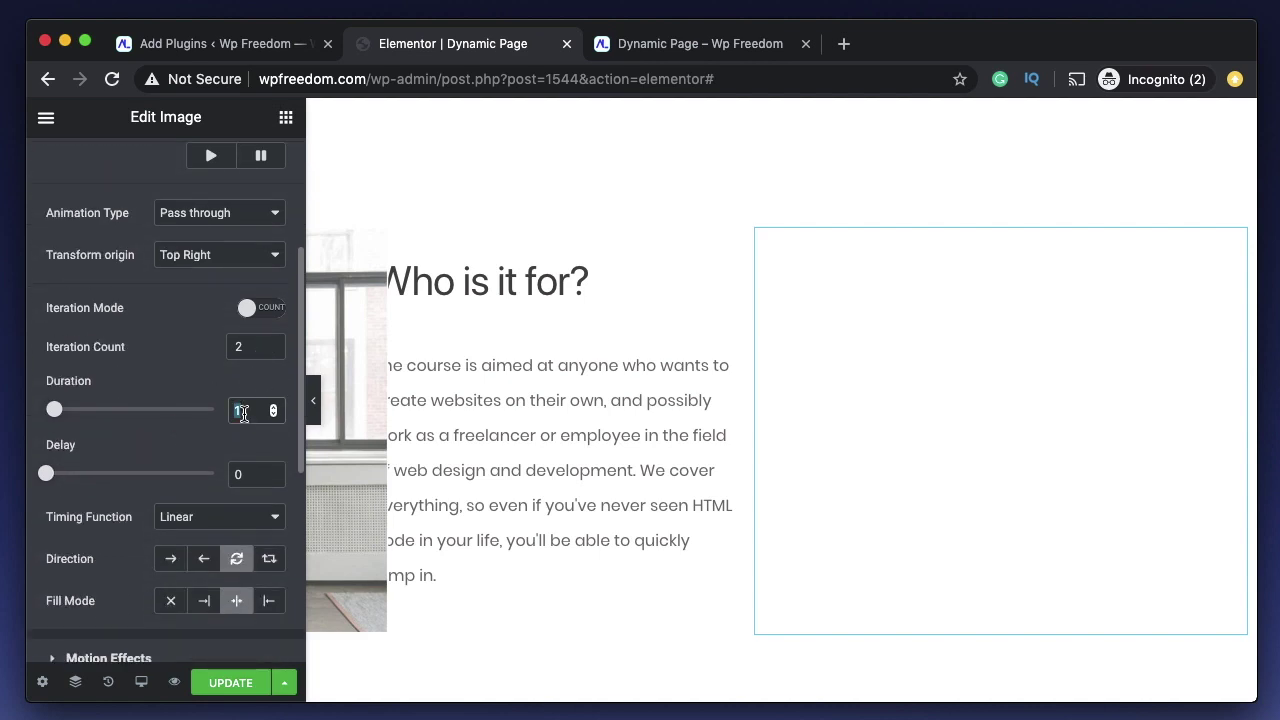
{"action": "type", "text": "3"}
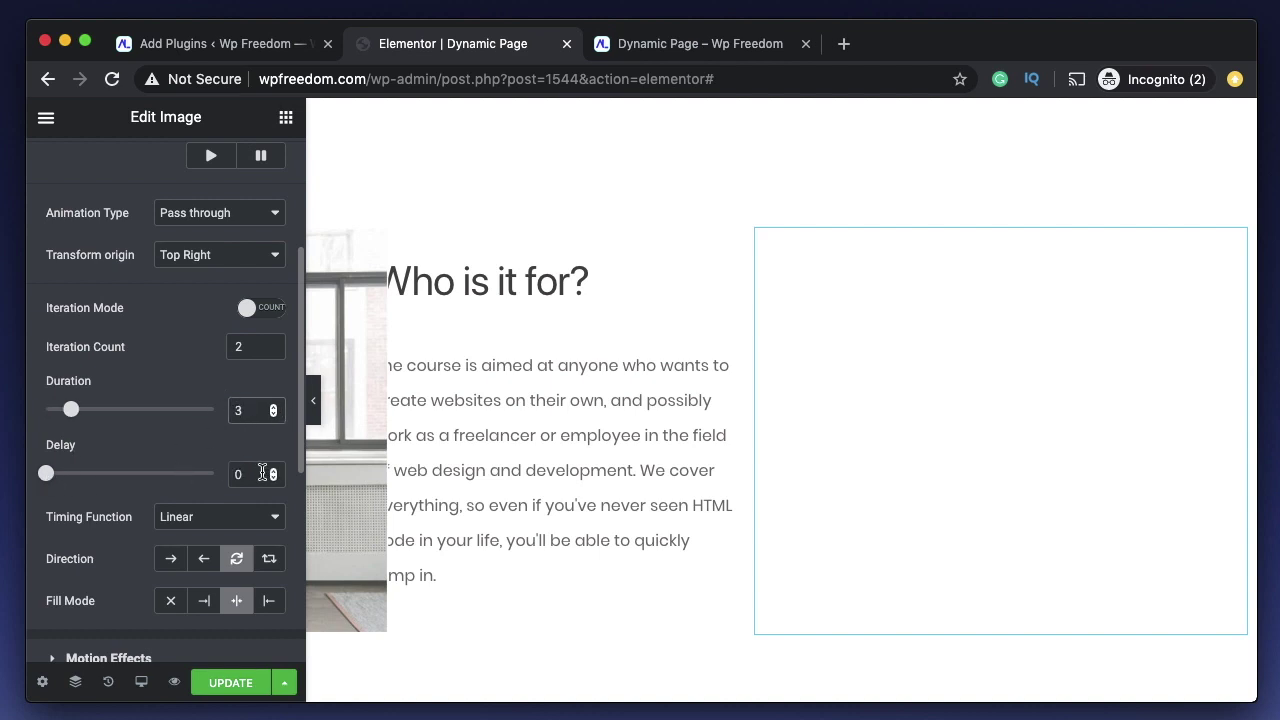
Try the Ease timing function for the image animation, and set it to Ease In
{"action": "scroll", "coordinate": [131, 471], "scroll_direction": "down", "scroll_amount": 3}
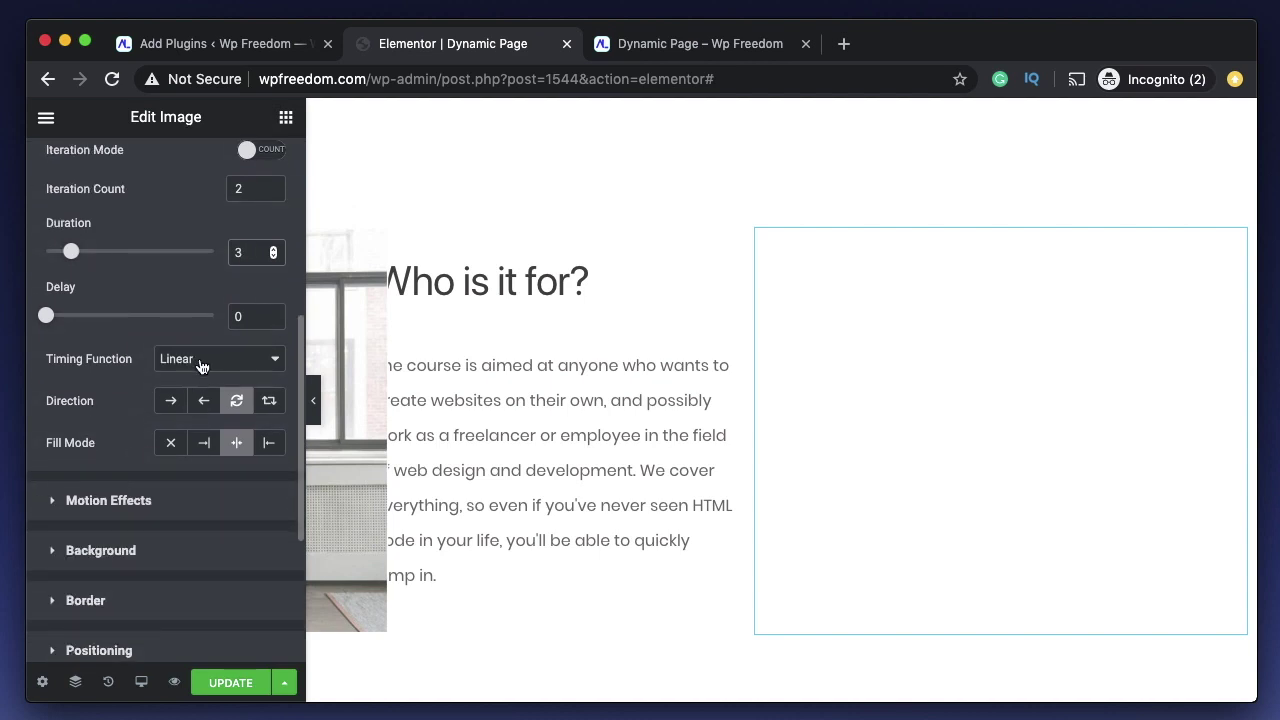
{"action": "left_click", "coordinate": [200, 366]}
{"action": "left_click", "coordinate": [190, 373]}
{"action": "left_click", "coordinate": [190, 362]}
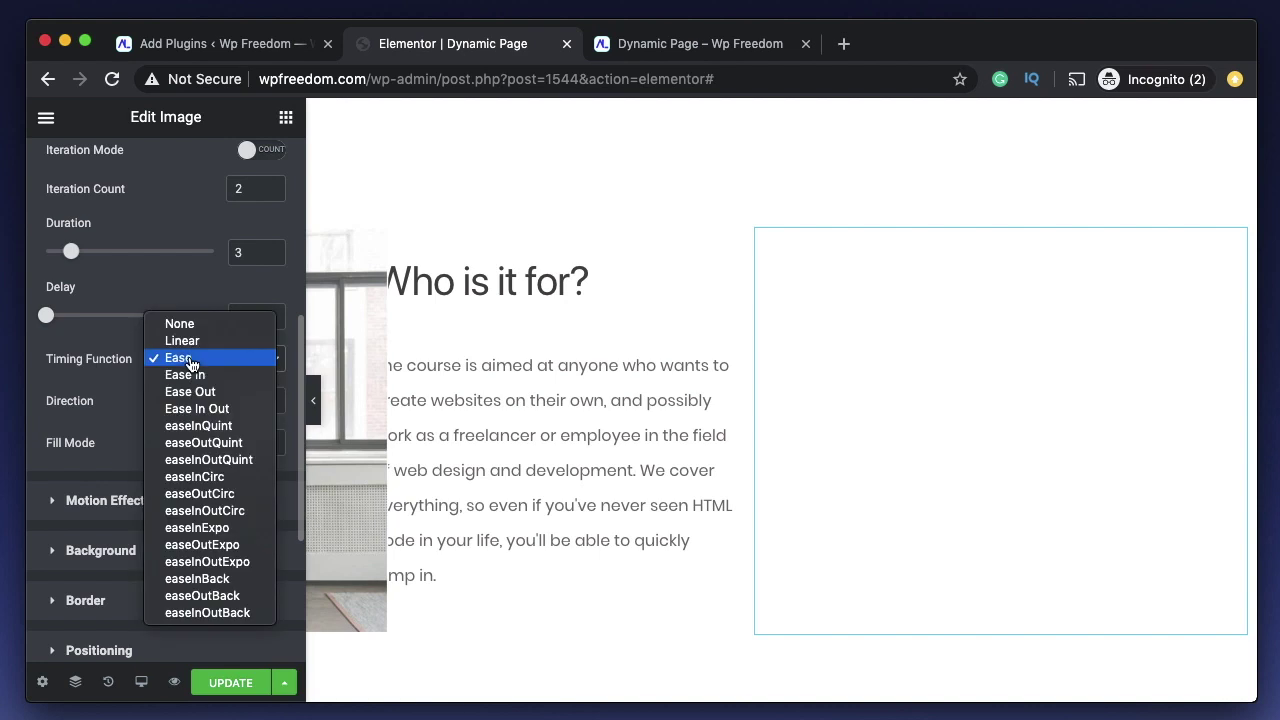
{"action": "left_click", "coordinate": [190, 375]}
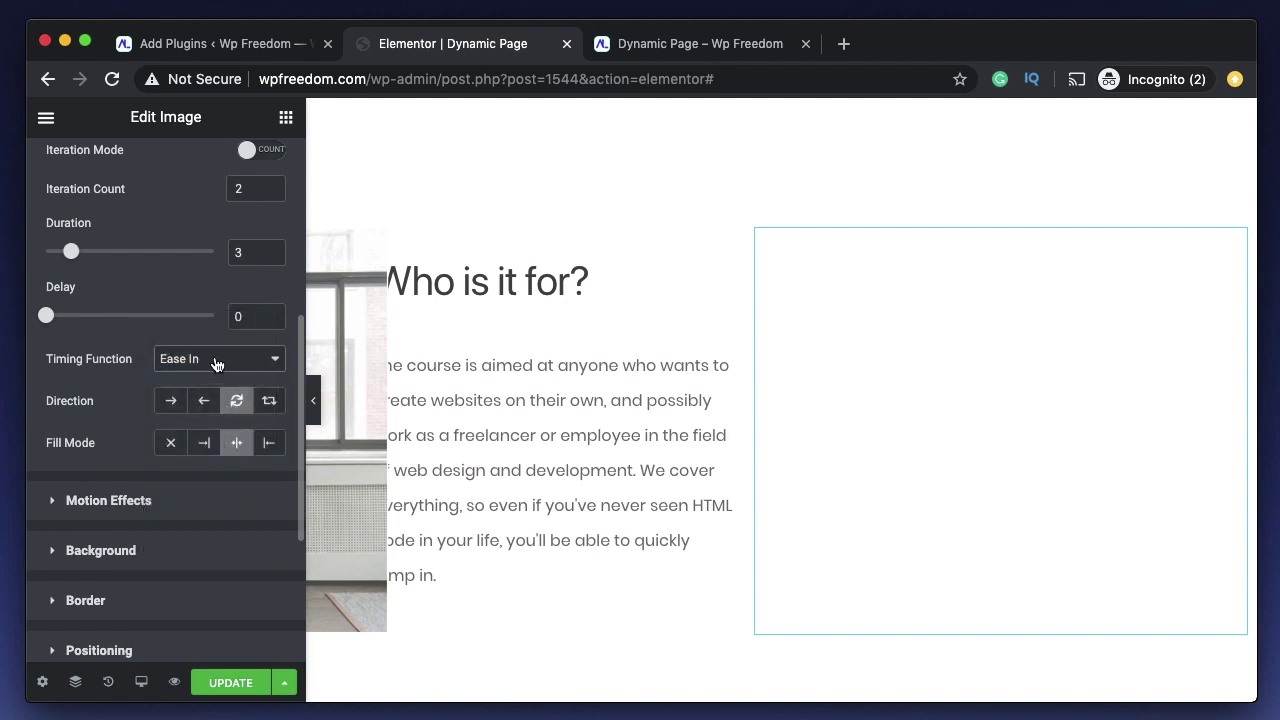
{"action": "left_click", "coordinate": [215, 362]}
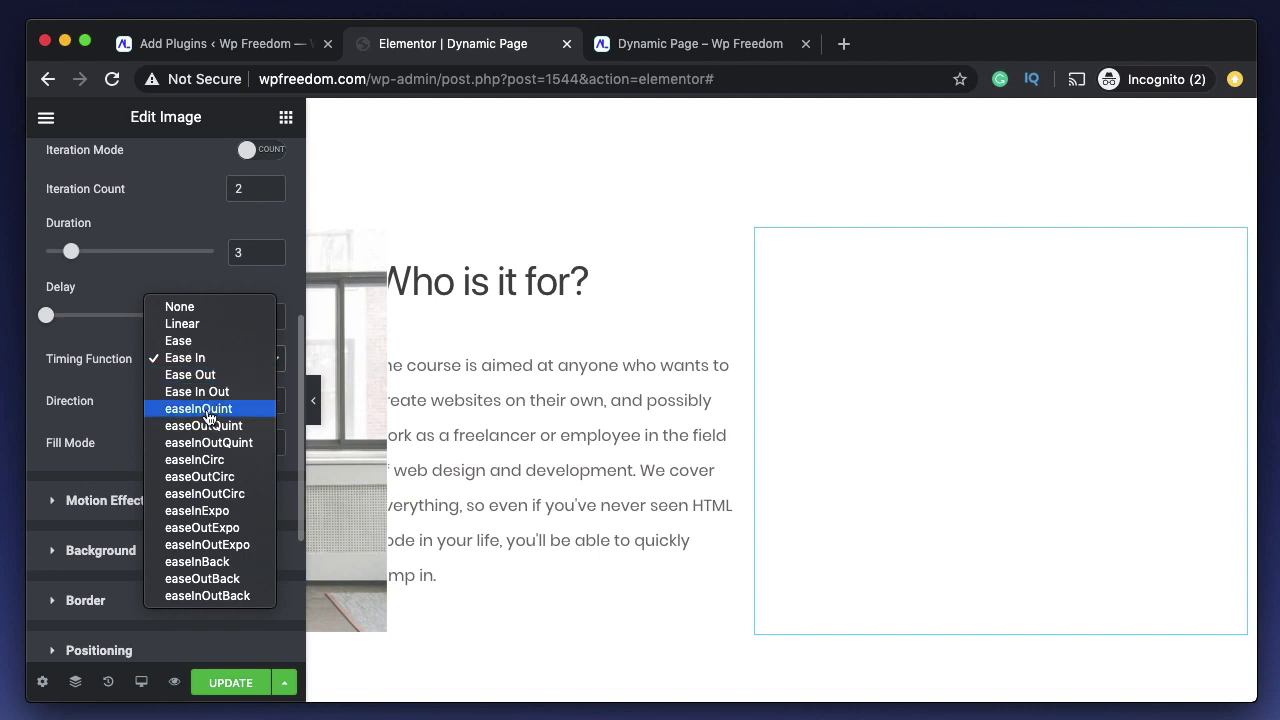
{"action": "left_click", "coordinate": [76, 370]}
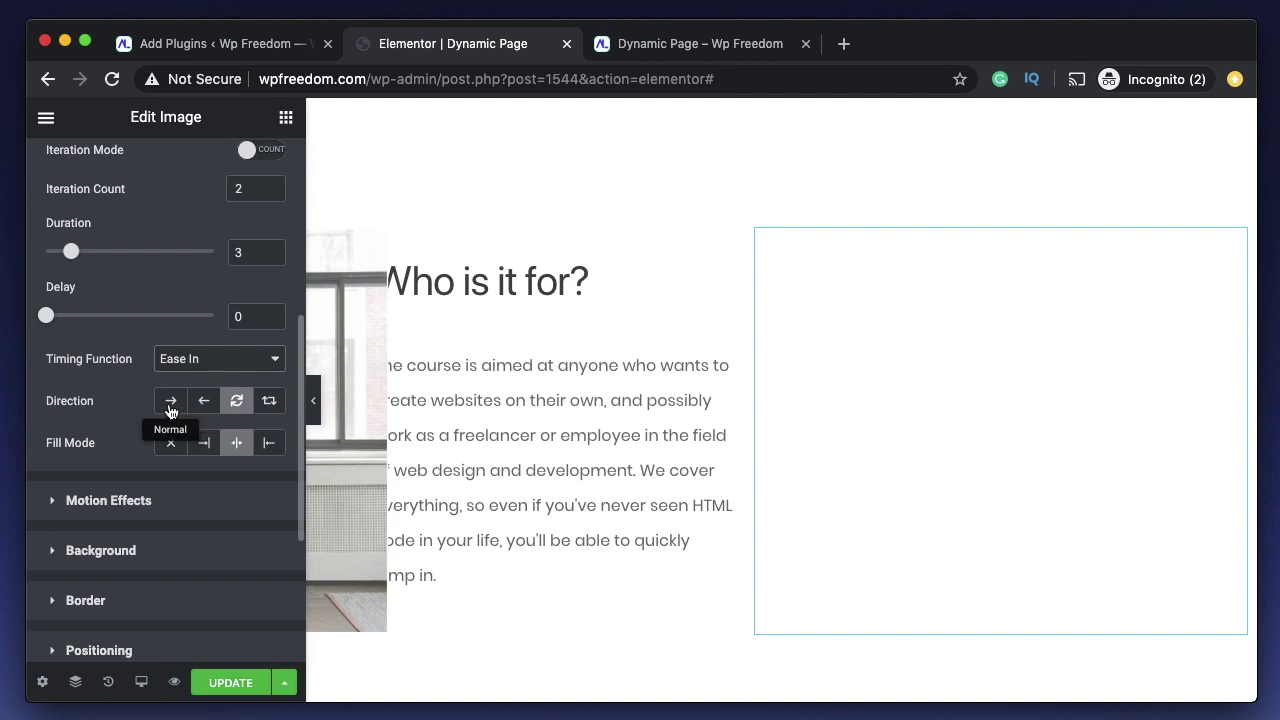
Switch the image's animation type to Float and set its direction to Reverse
{"action": "scroll", "coordinate": [167, 236], "scroll_direction": "up", "scroll_amount": 2}
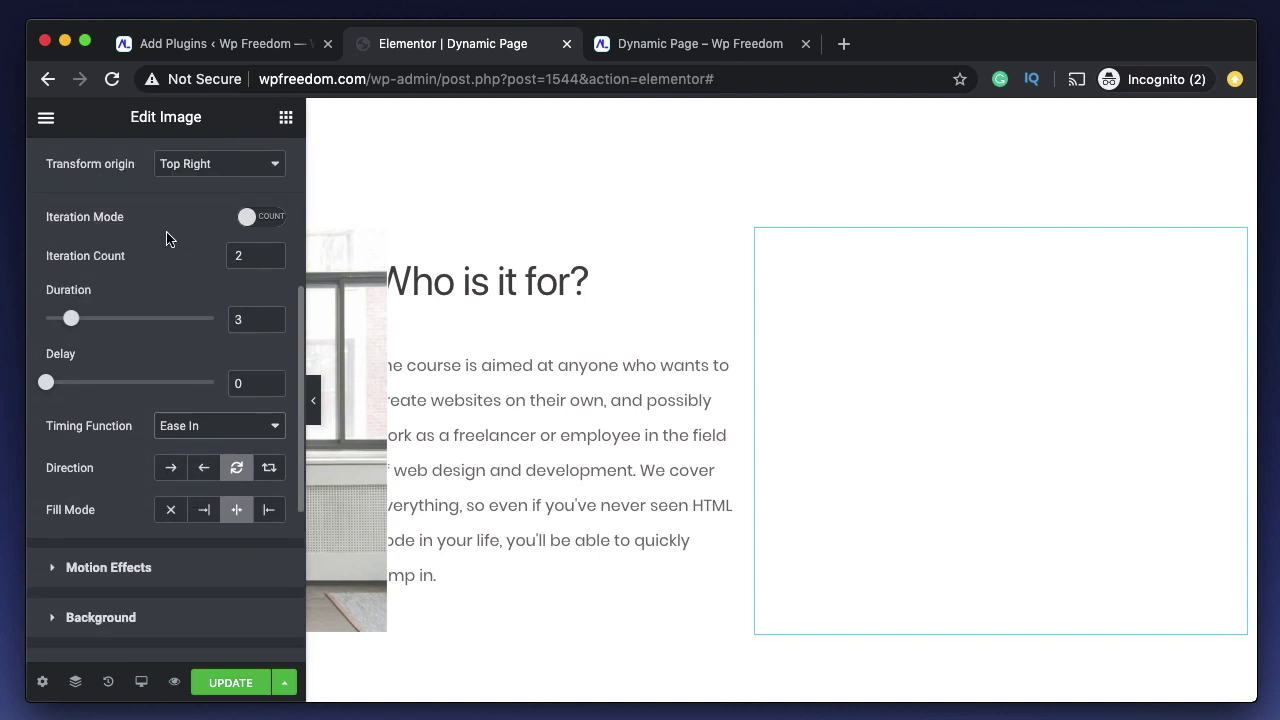
{"action": "scroll", "coordinate": [167, 238], "scroll_direction": "down", "scroll_amount": 1}
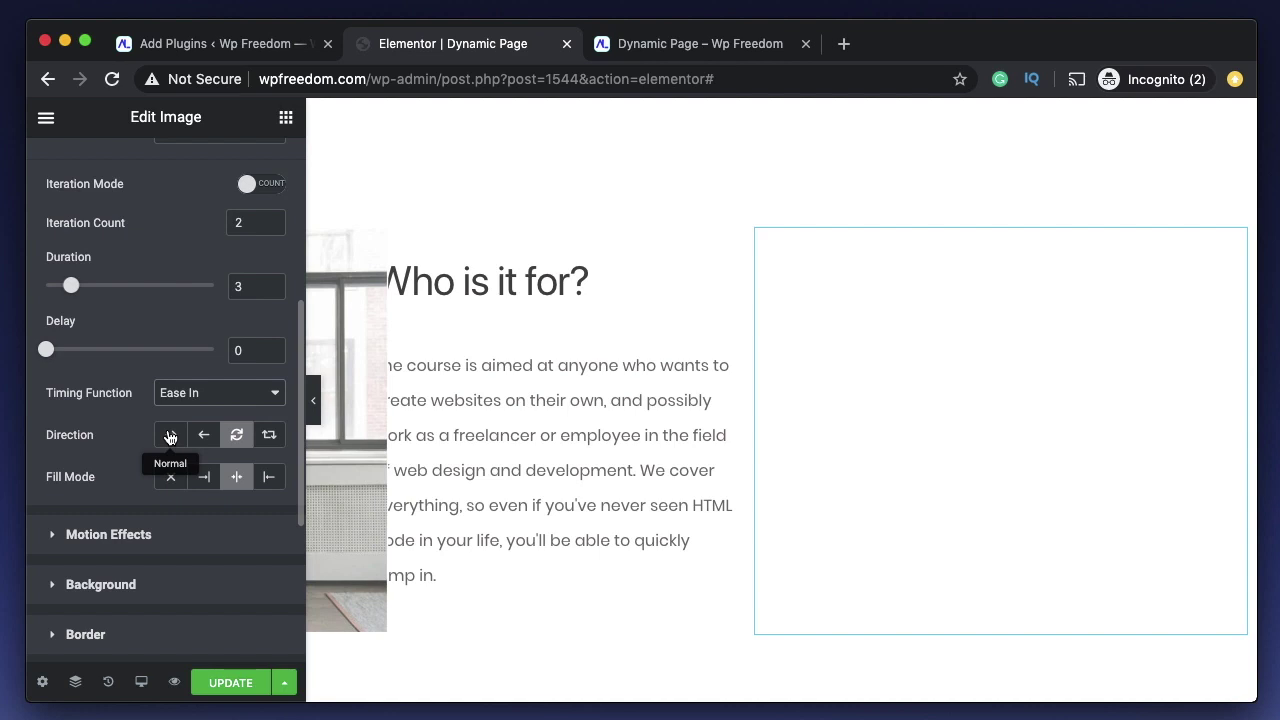
{"action": "scroll", "coordinate": [197, 236], "scroll_direction": "up", "scroll_amount": 4}
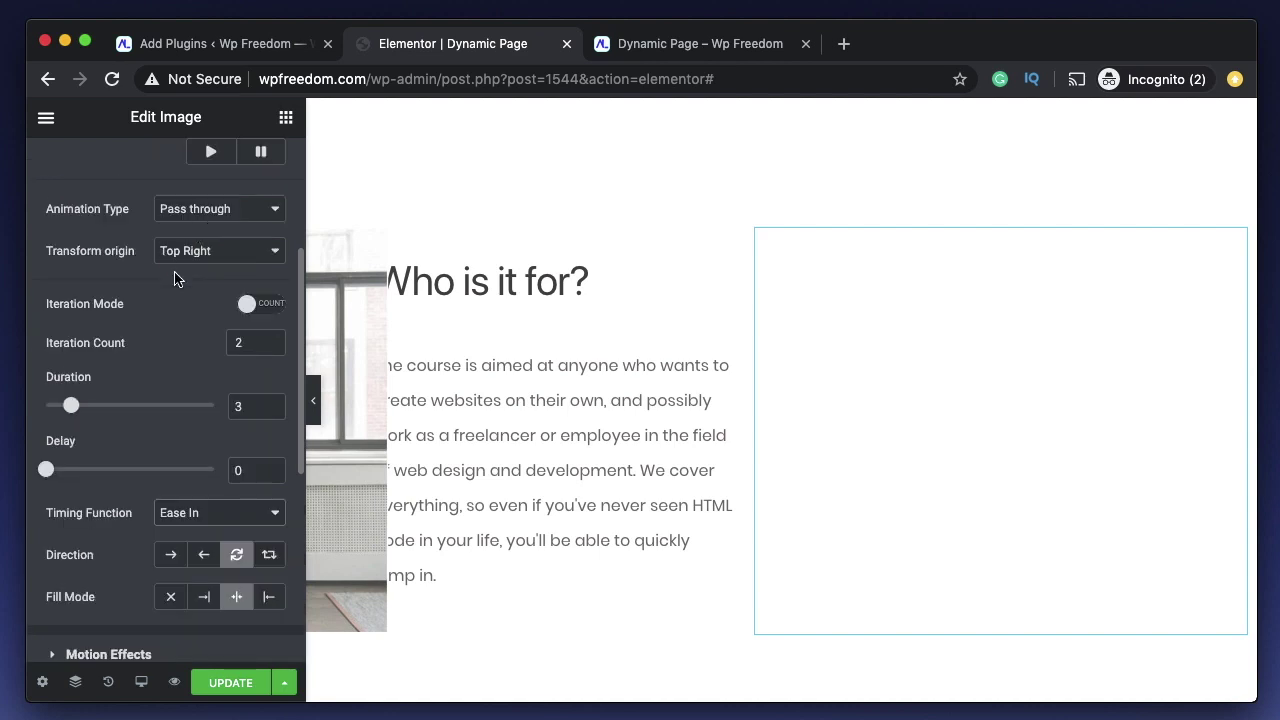
{"action": "scroll", "coordinate": [174, 278], "scroll_direction": "up", "scroll_amount": 2}
{"action": "left_click", "coordinate": [205, 259]}
{"action": "left_click", "coordinate": [180, 243]}
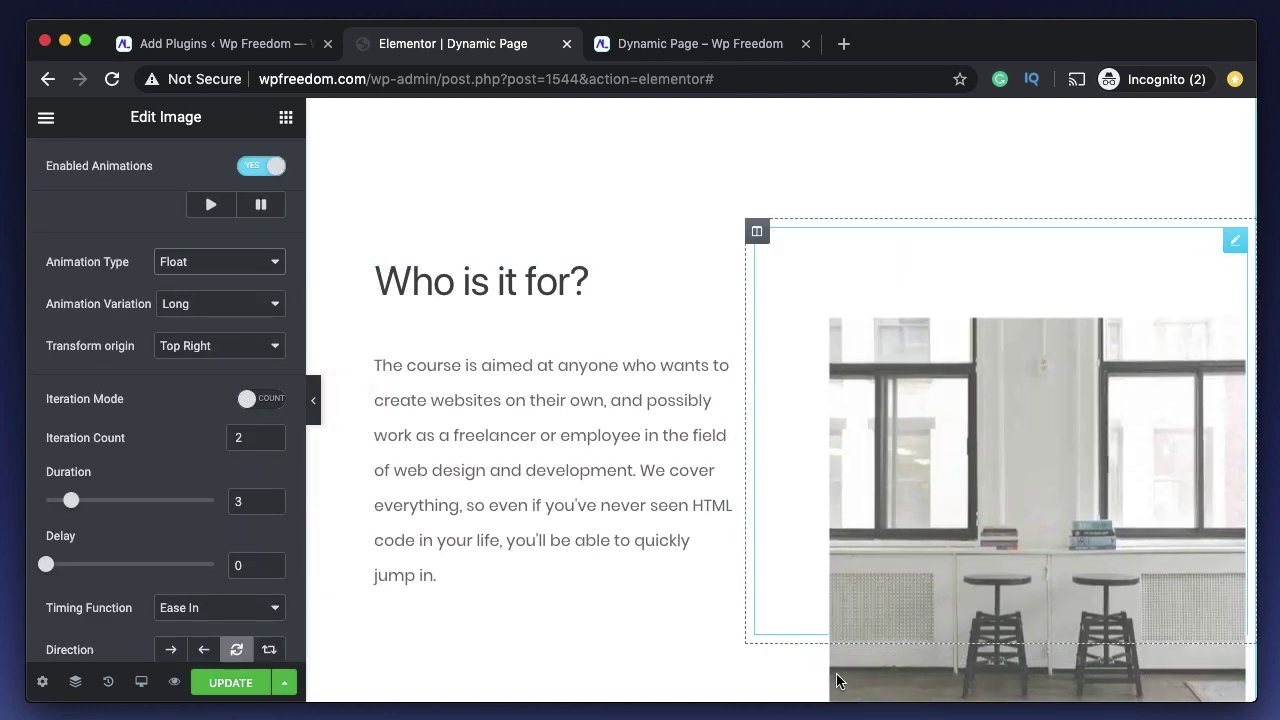
{"action": "scroll", "coordinate": [160, 343], "scroll_direction": "down", "scroll_amount": 5}
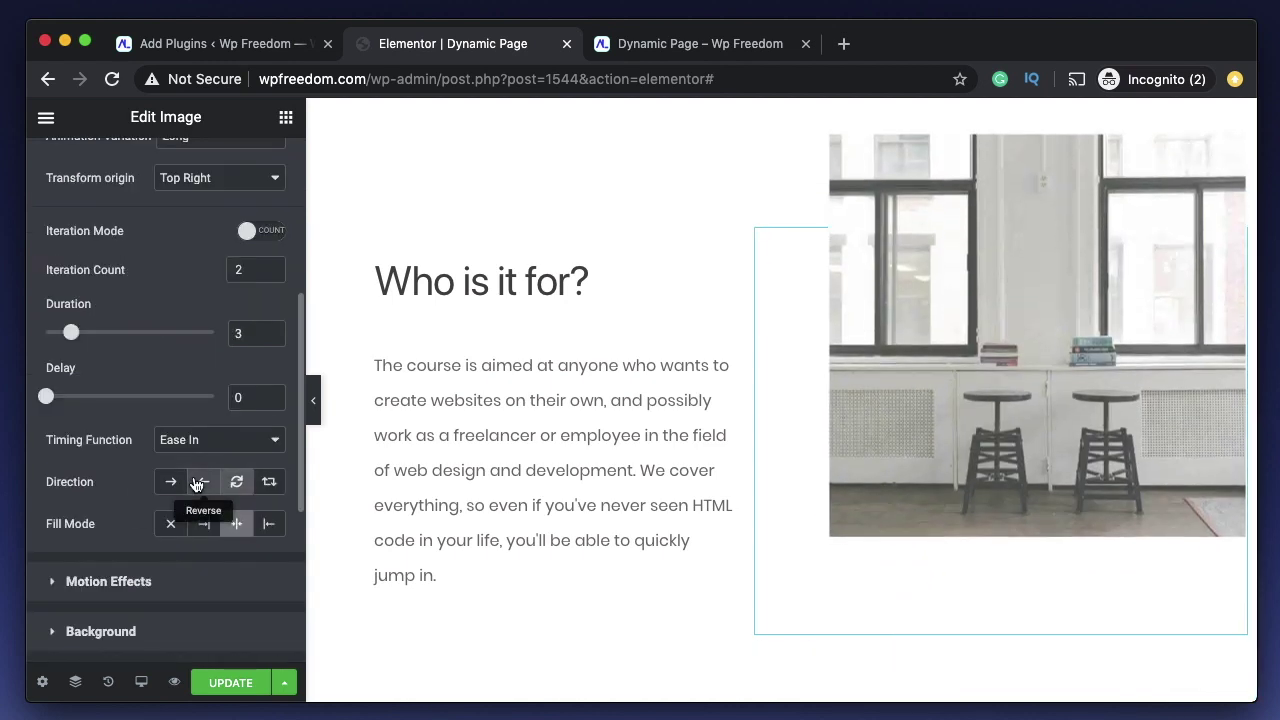
{"action": "left_click", "coordinate": [197, 484]}
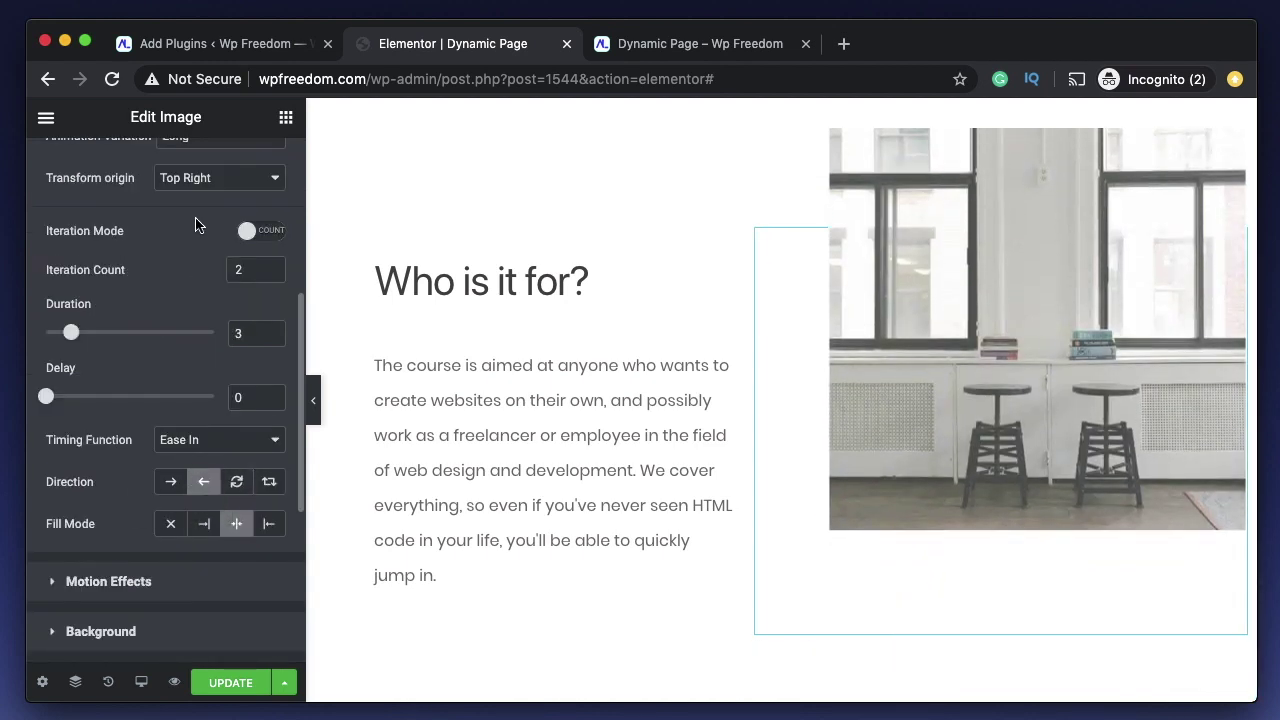
Return the image's animation type to Pass through and its direction to Alternate
{"action": "scroll", "coordinate": [194, 246], "scroll_direction": "up", "scroll_amount": 3}
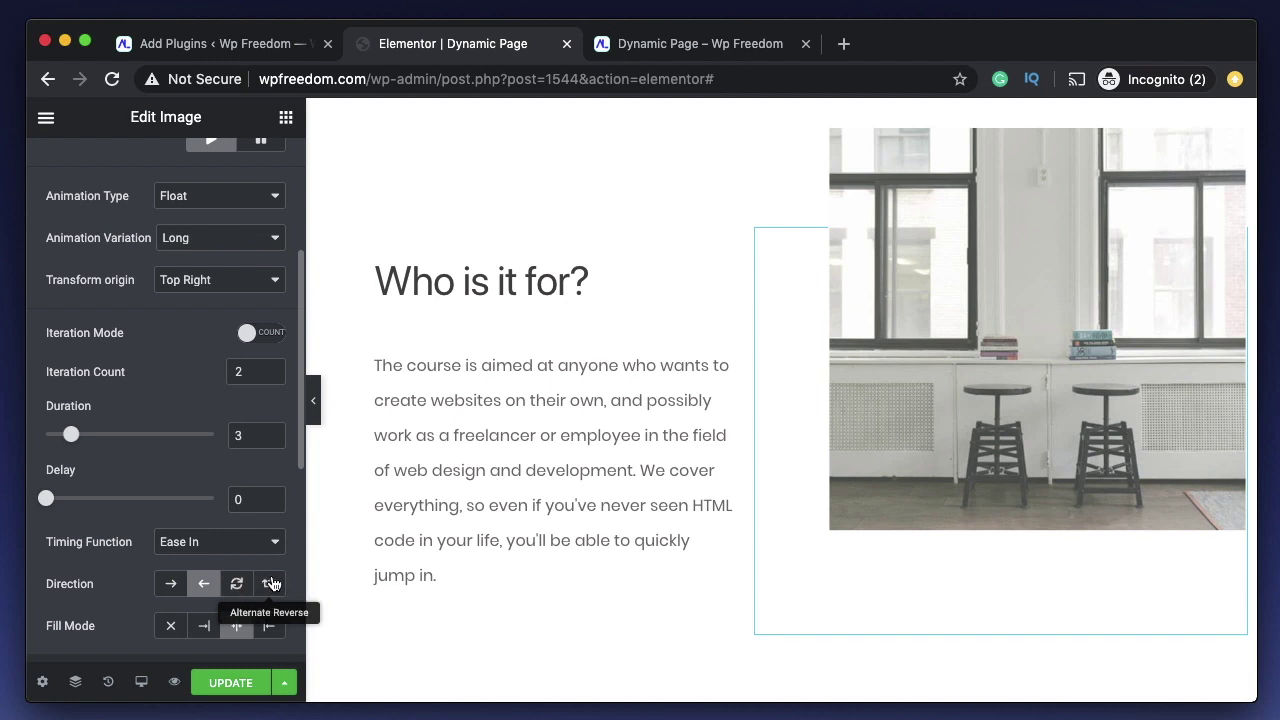
{"action": "scroll", "coordinate": [250, 587], "scroll_direction": "down", "scroll_amount": 1}
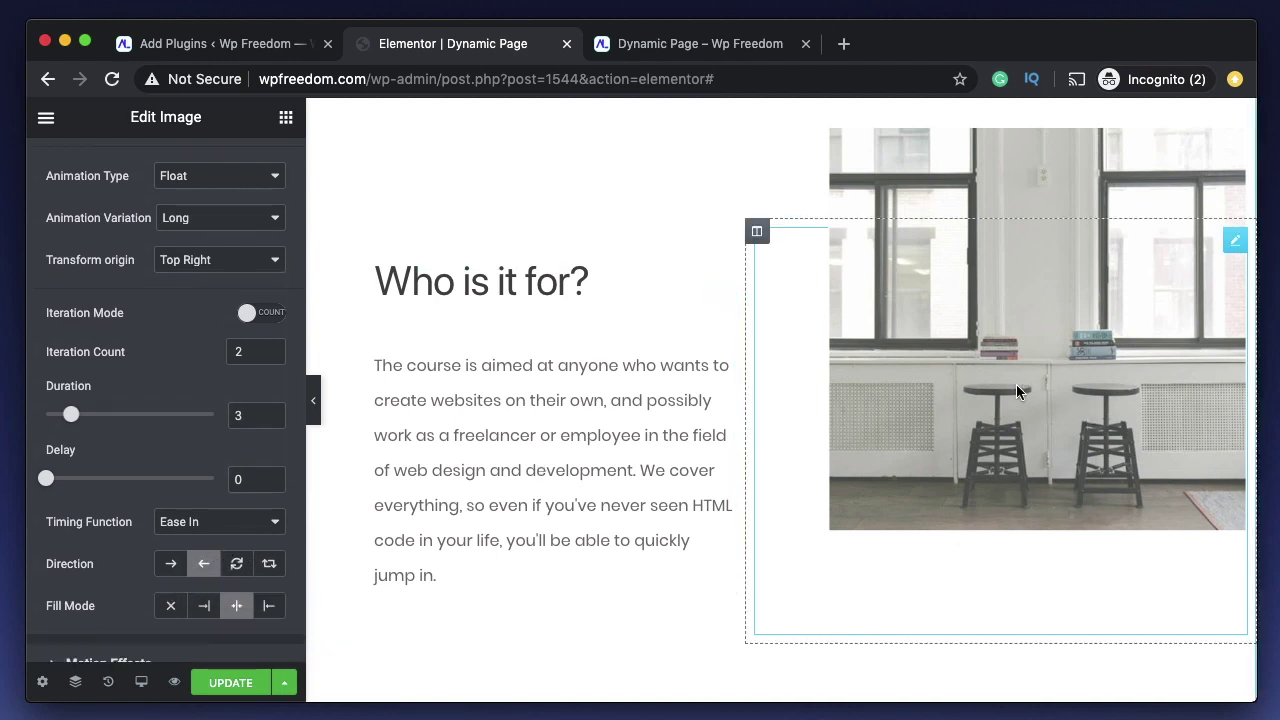
{"action": "scroll", "coordinate": [180, 292], "scroll_direction": "up", "scroll_amount": 2}
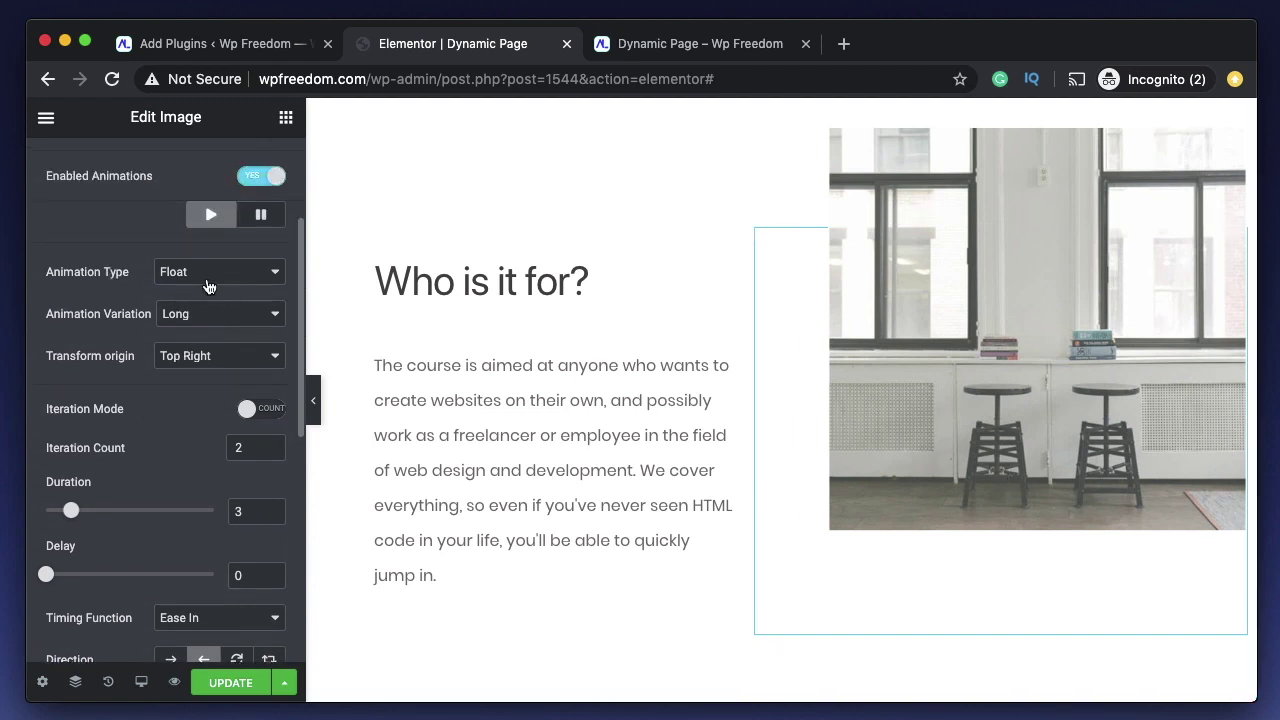
{"action": "left_click", "coordinate": [207, 278]}
{"action": "left_click", "coordinate": [203, 288]}
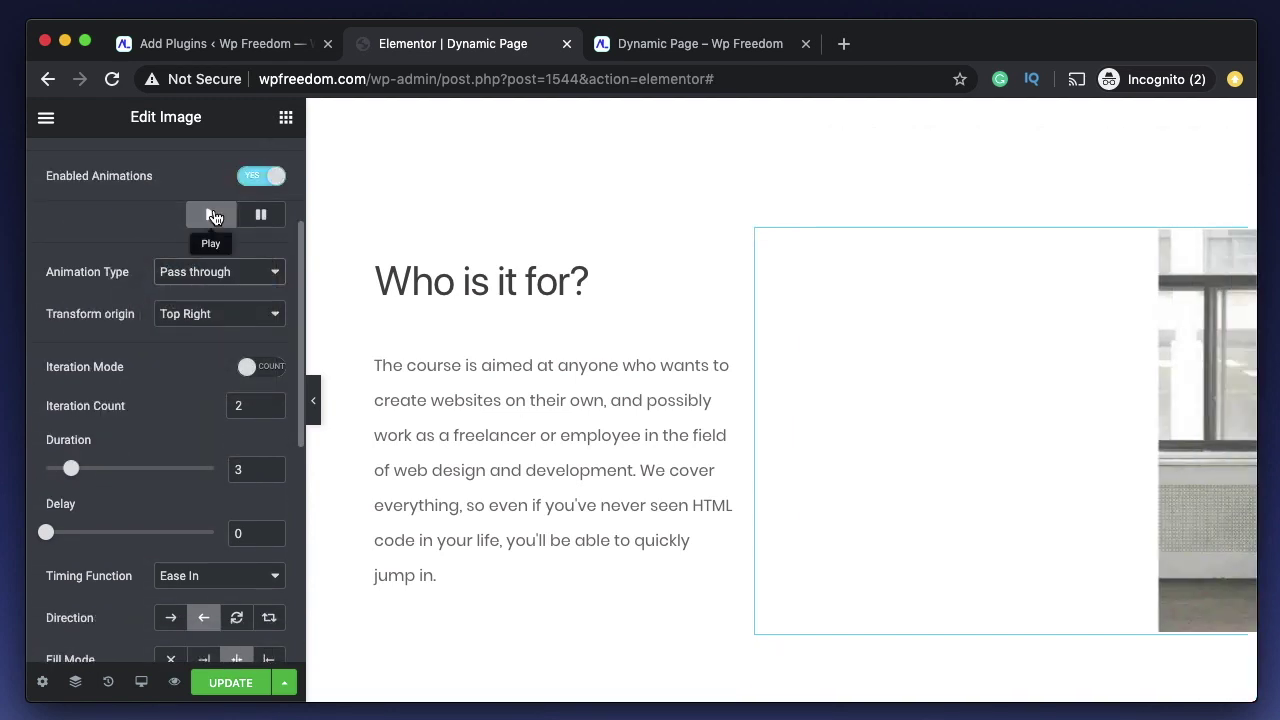
{"action": "scroll", "coordinate": [180, 449], "scroll_direction": "down", "scroll_amount": 2}
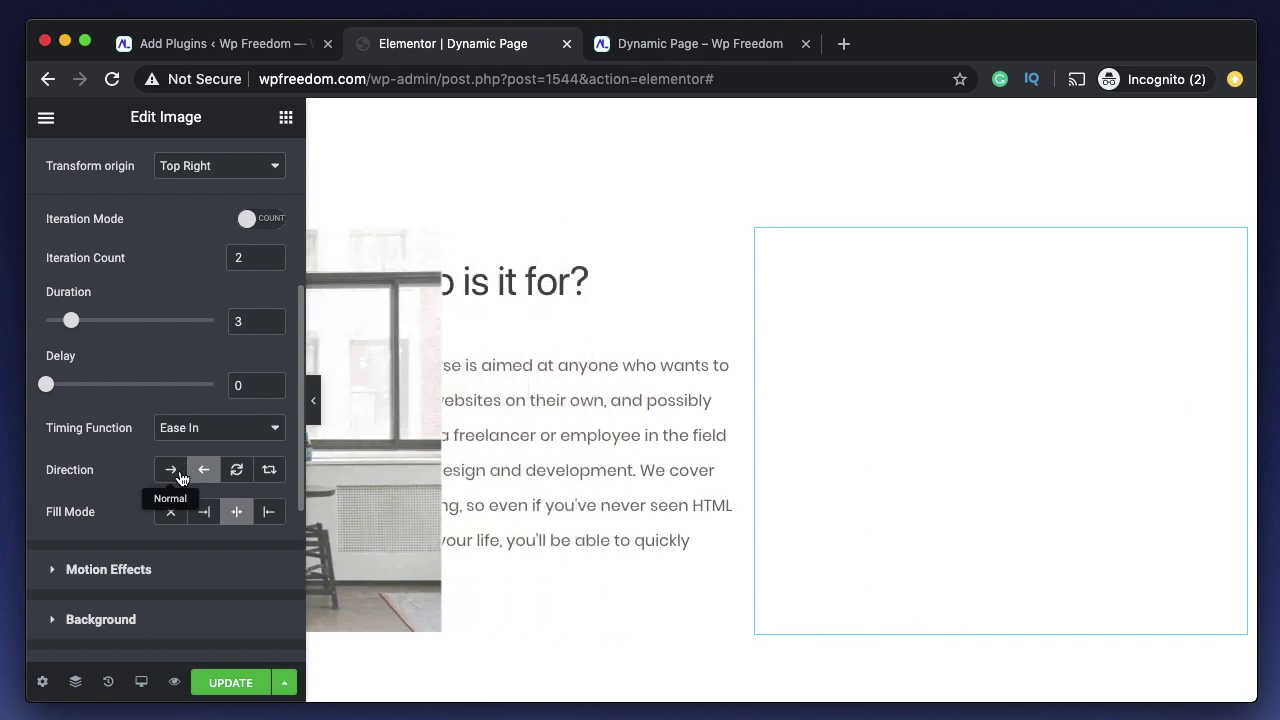
{"action": "left_click", "coordinate": [228, 469]}
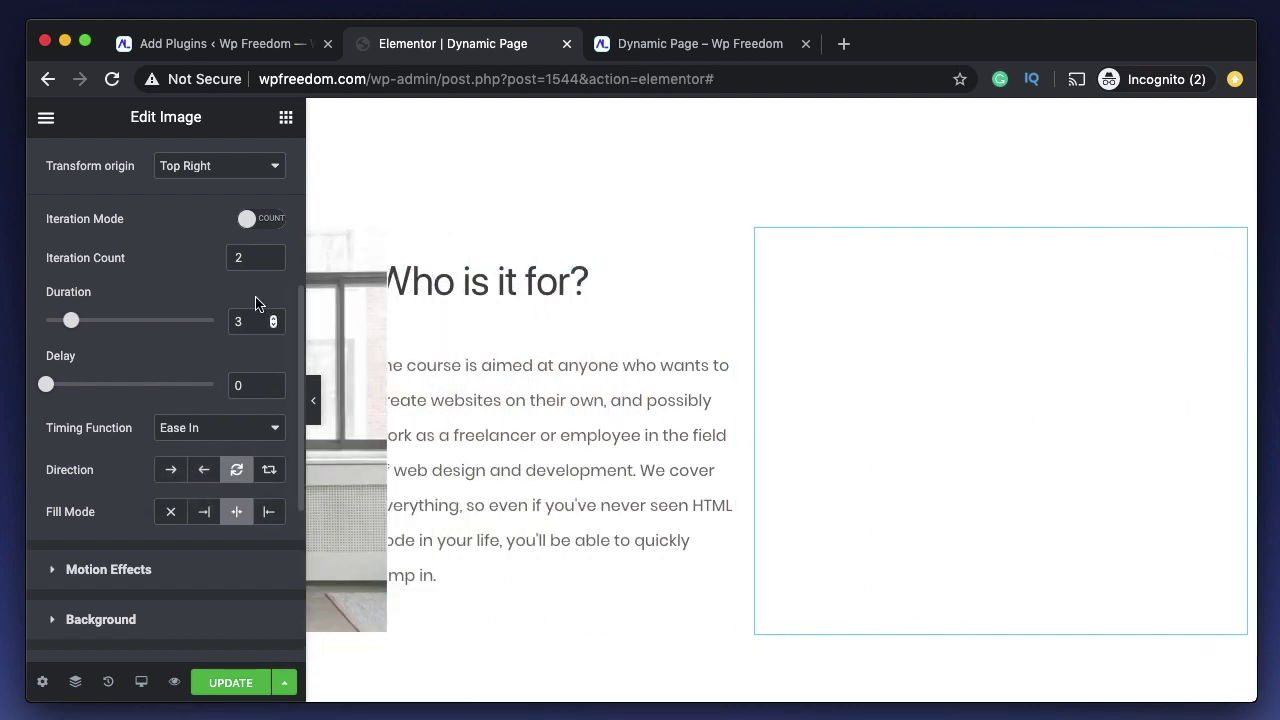
Compare the infinite and count iteration modes on the image animation, leaving it on infinite
{"action": "scroll", "coordinate": [182, 260], "scroll_direction": "up", "scroll_amount": 1}
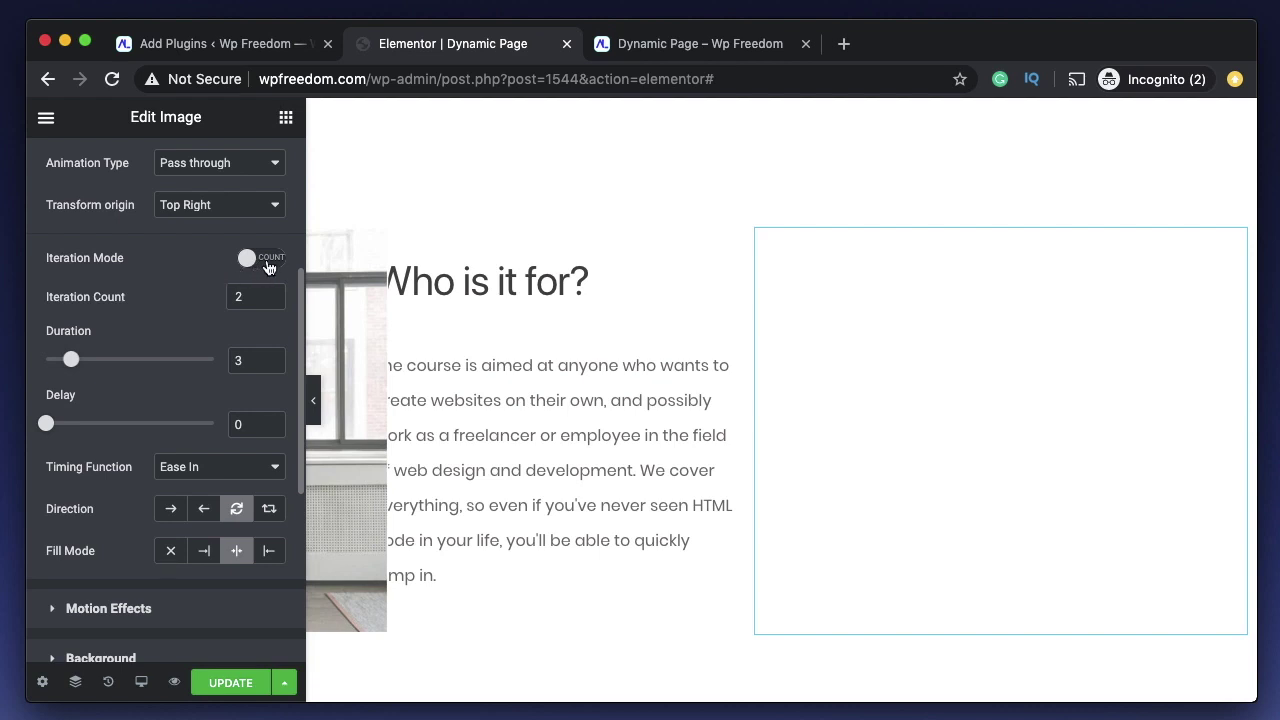
{"action": "left_click", "coordinate": [262, 260]}
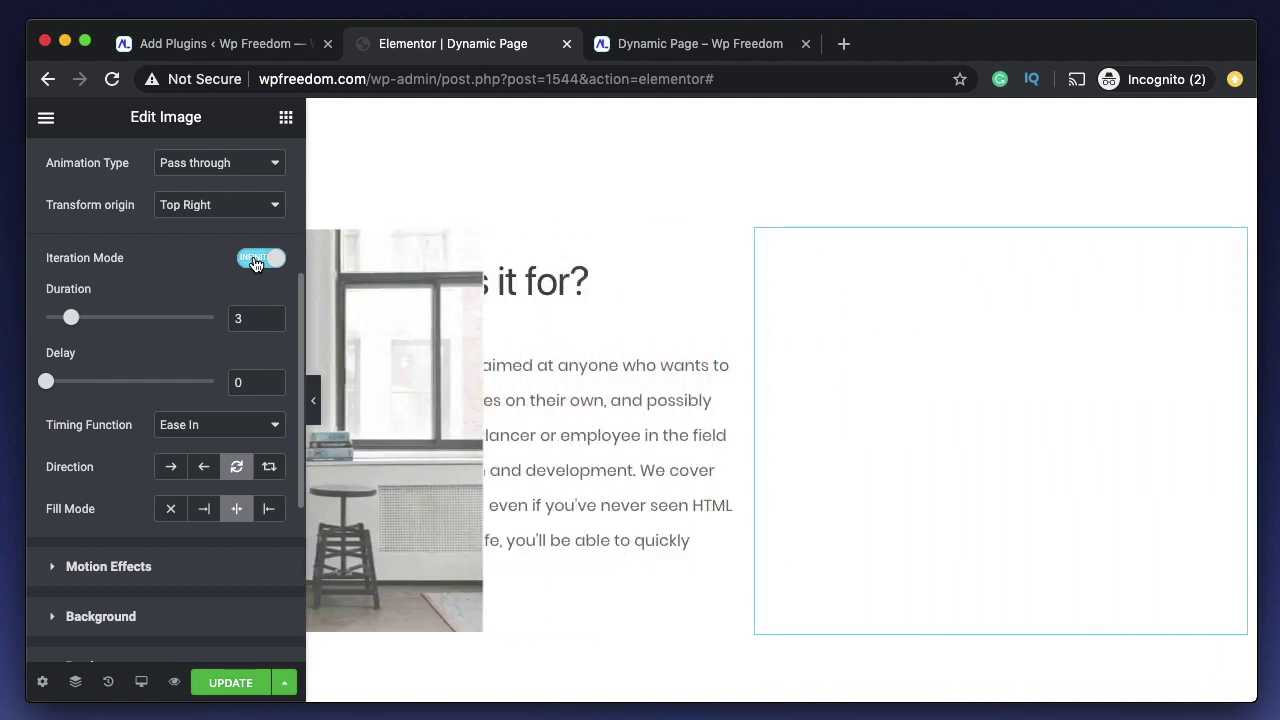
{"action": "left_click", "coordinate": [256, 261]}
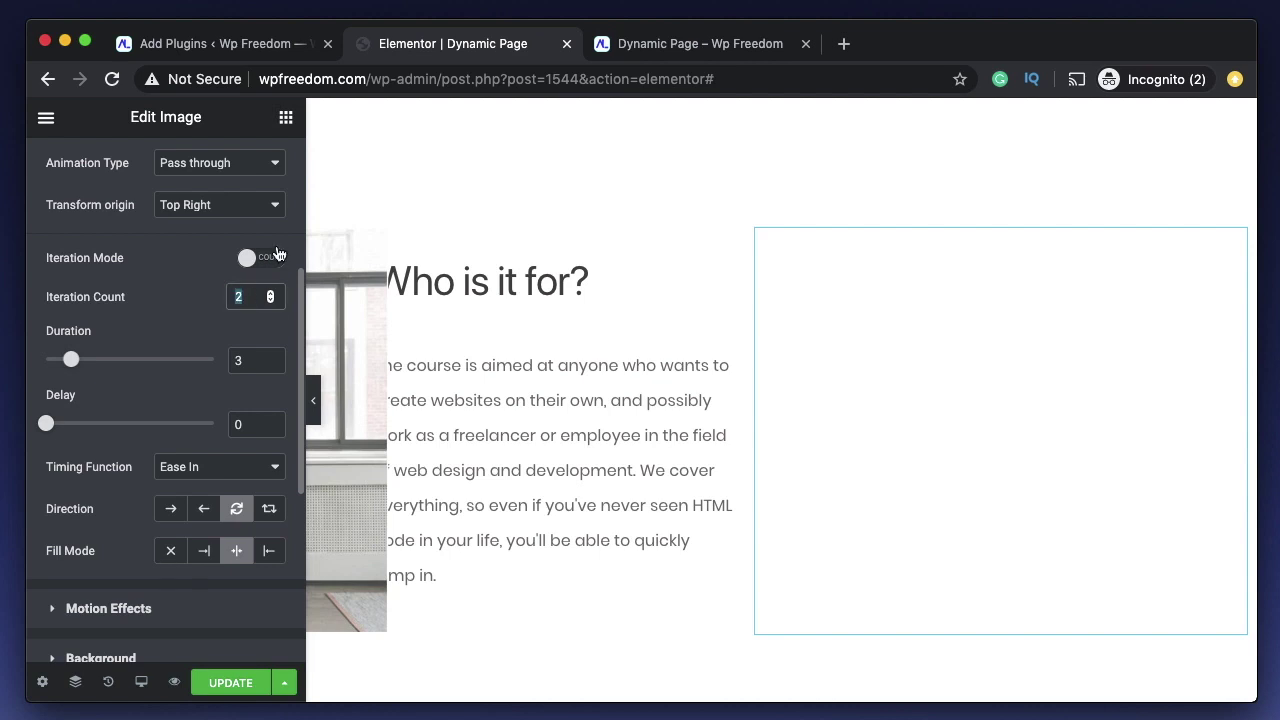
{"action": "left_click", "coordinate": [268, 260]}
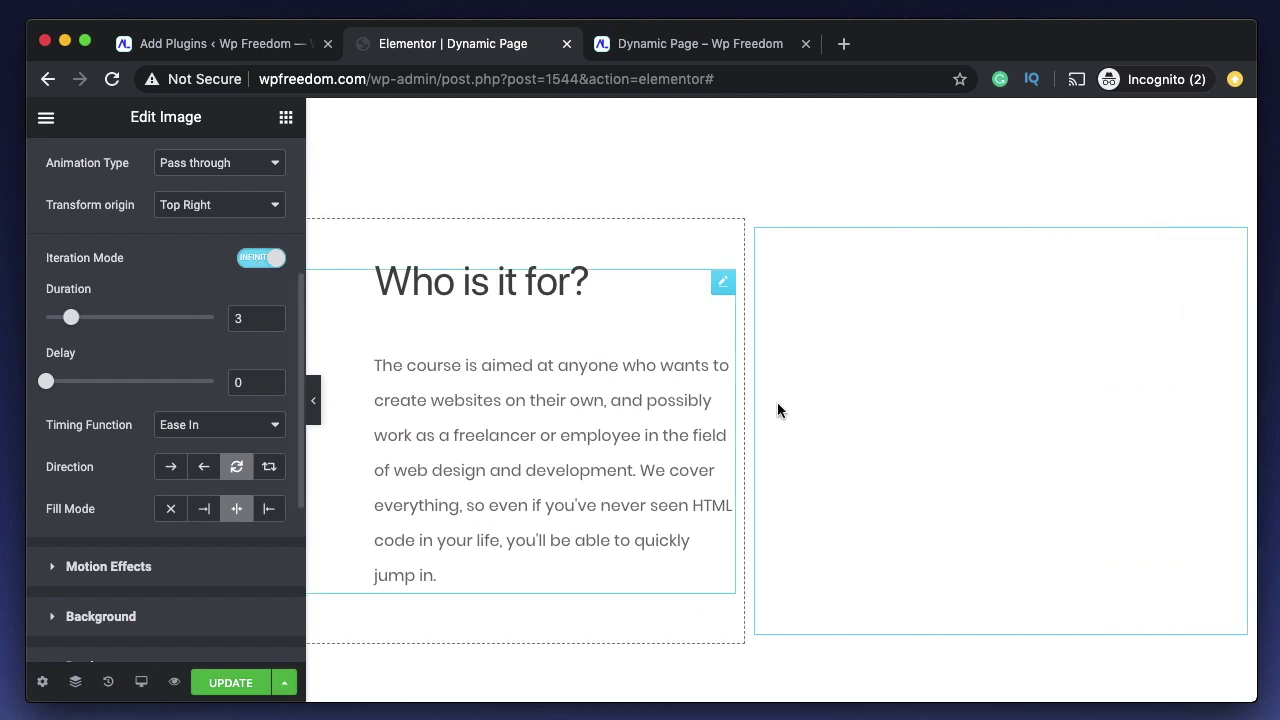
Try the Reverse and Alternate directions, and set the image animation's direction to Alternate Reverse
{"action": "left_click", "coordinate": [205, 470]}
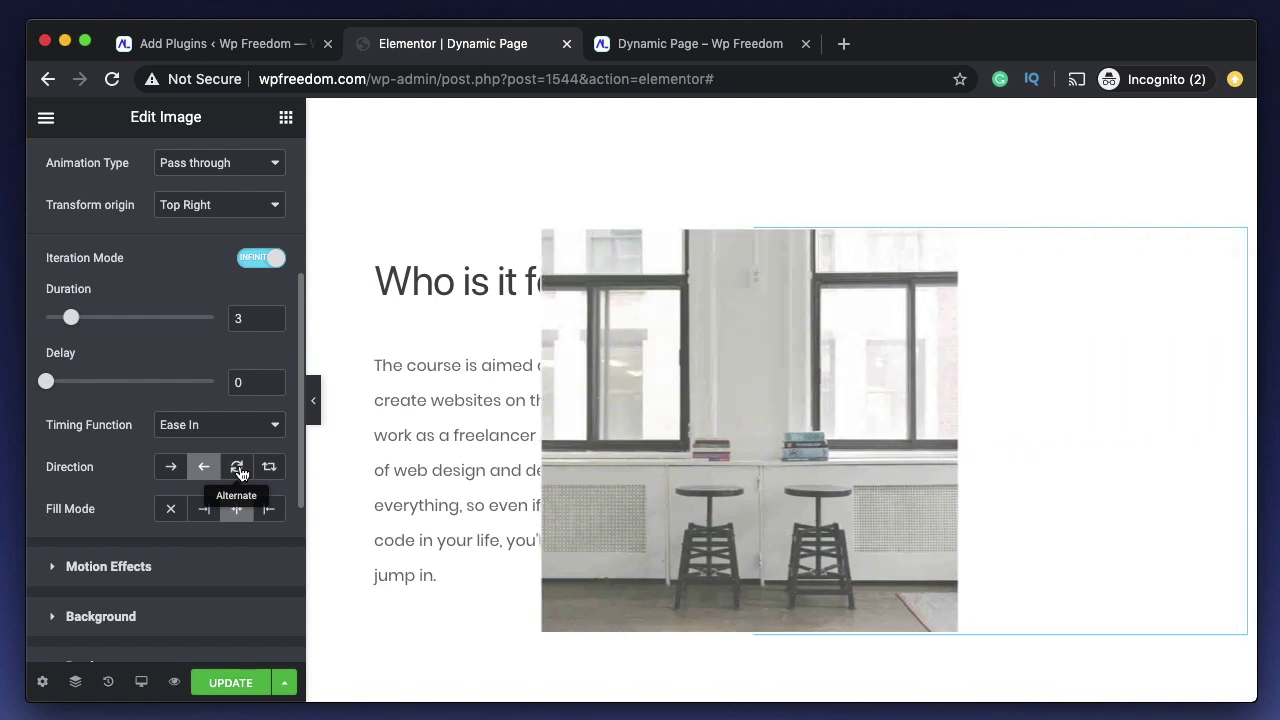
{"action": "left_click", "coordinate": [239, 470]}
{"action": "left_click", "coordinate": [268, 468]}
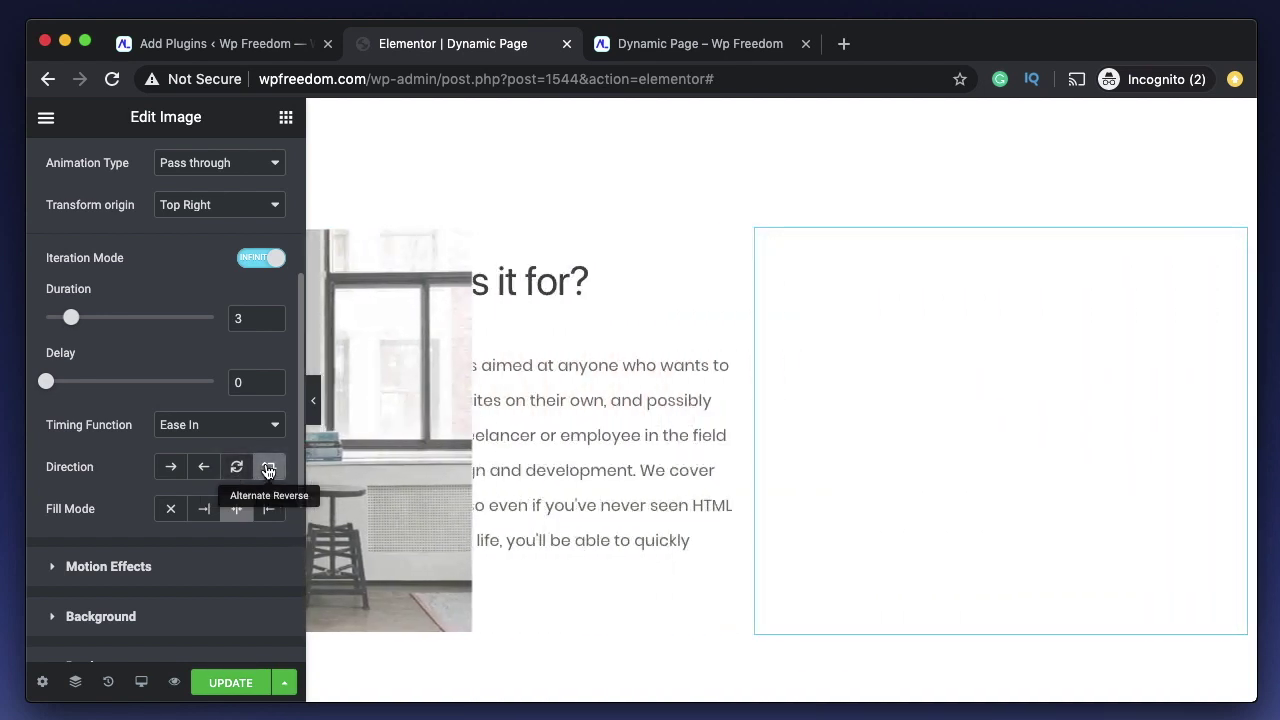
{"action": "left_click", "coordinate": [268, 468]}
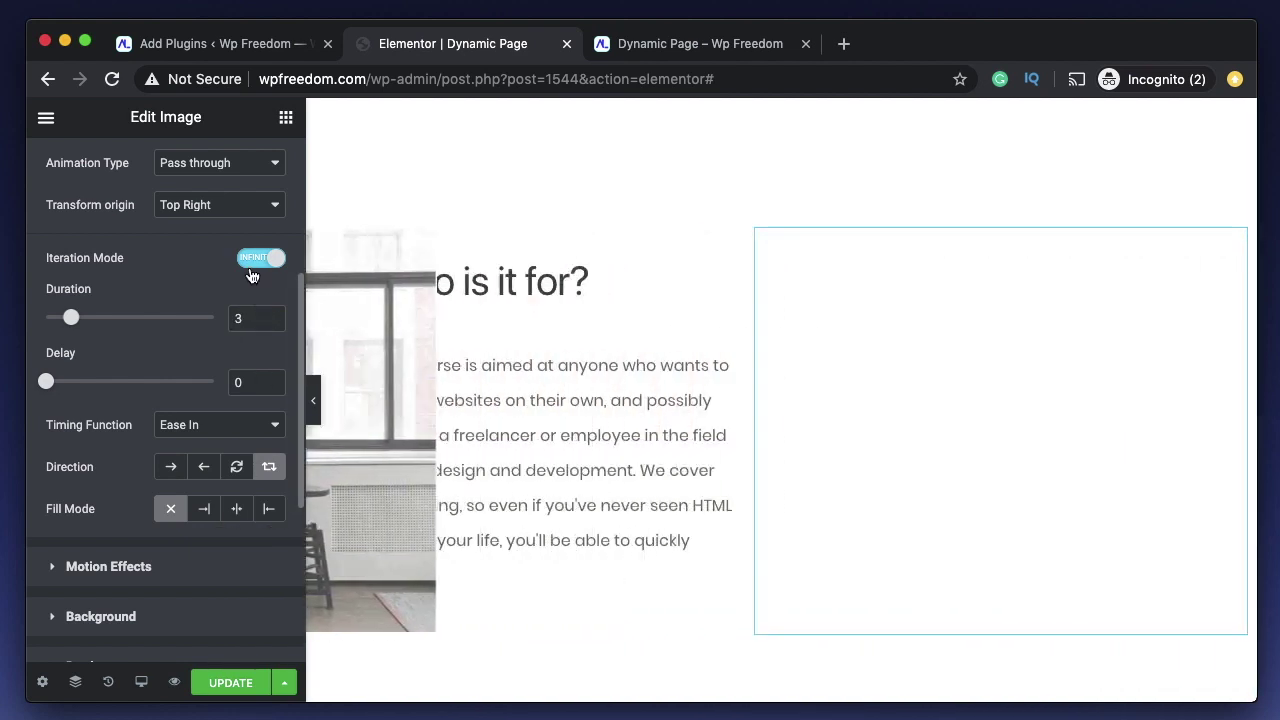
Switch the iteration mode back to count and leave the image animation without a fill mode
{"action": "left_click", "coordinate": [253, 260]}
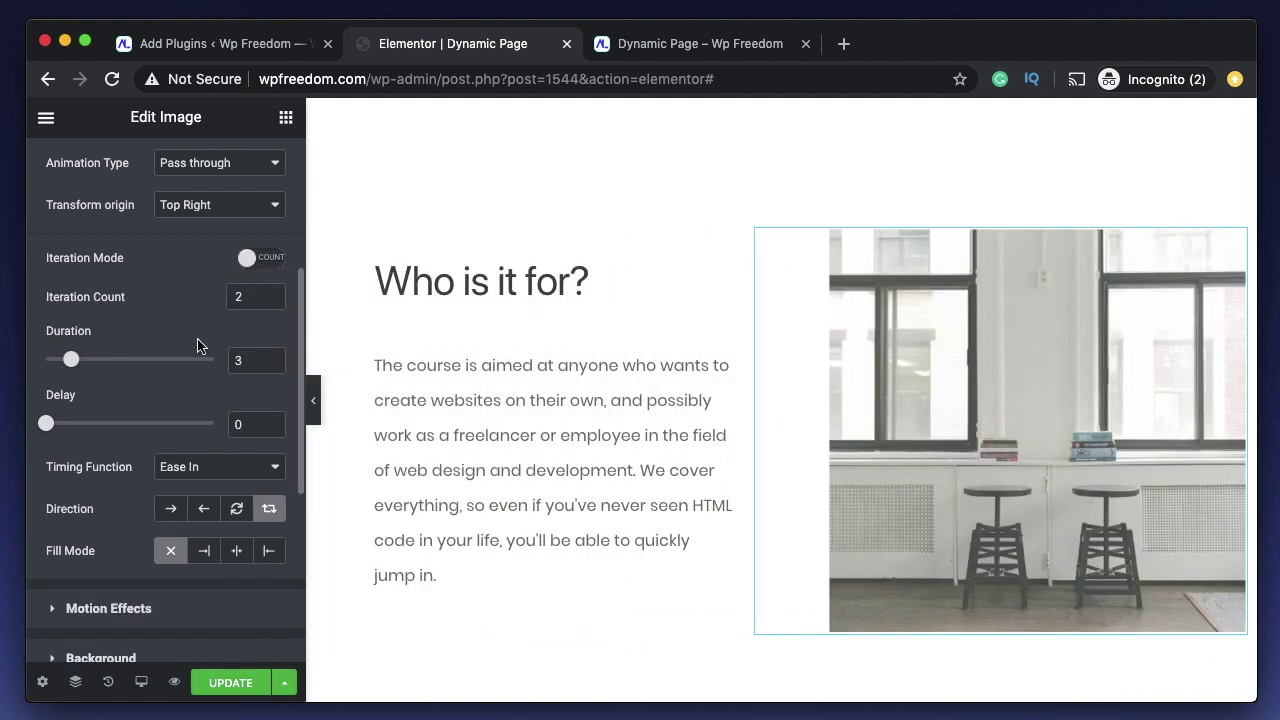
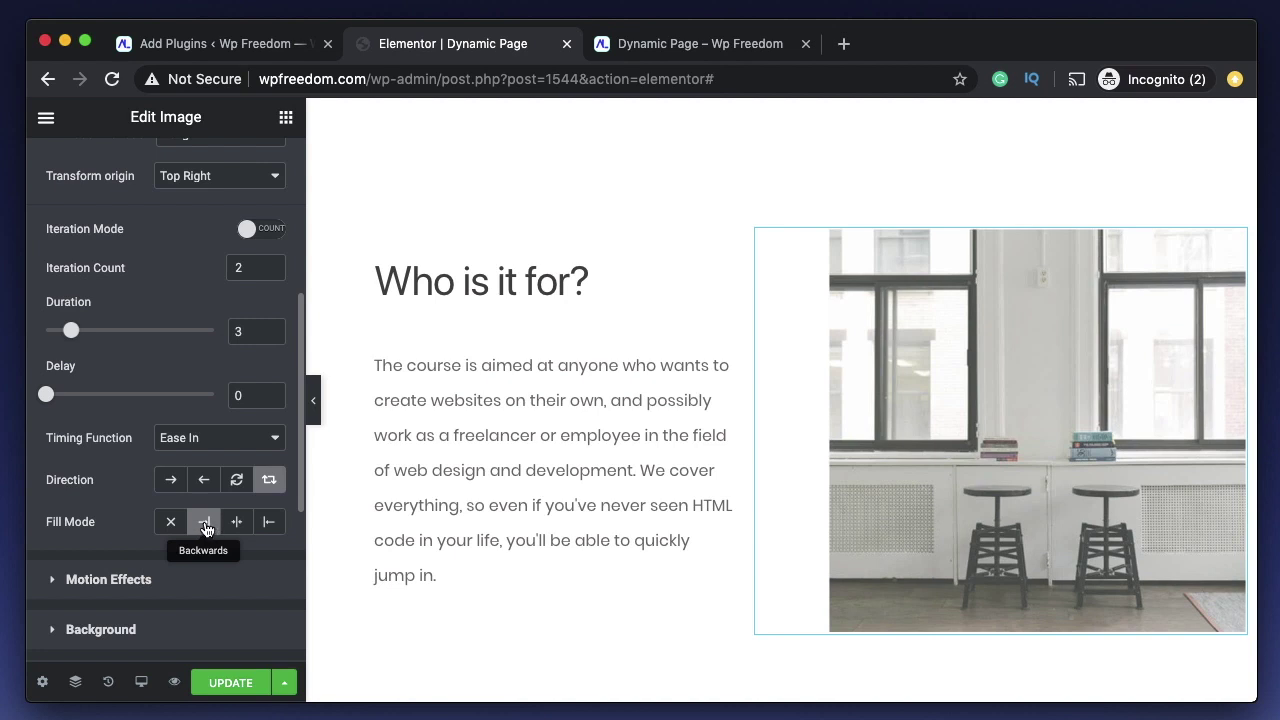
{"action": "left_click", "coordinate": [274, 521]}
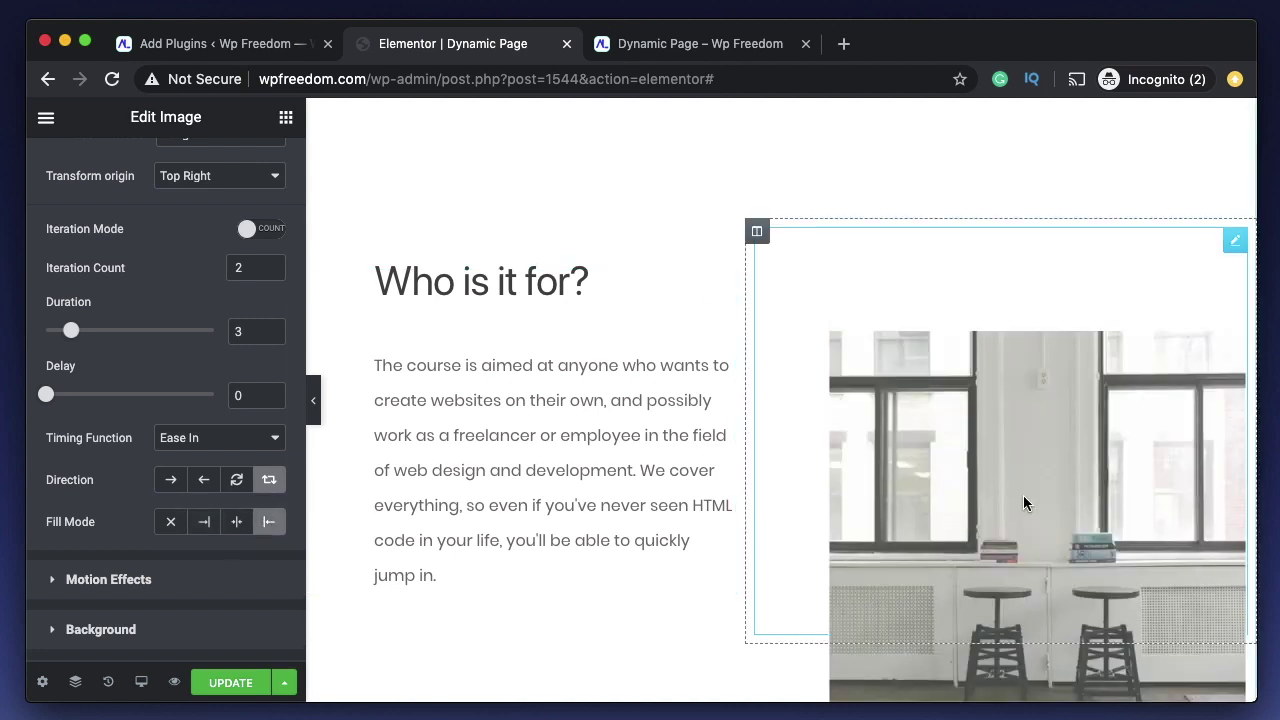
{"action": "left_click", "coordinate": [171, 524]}
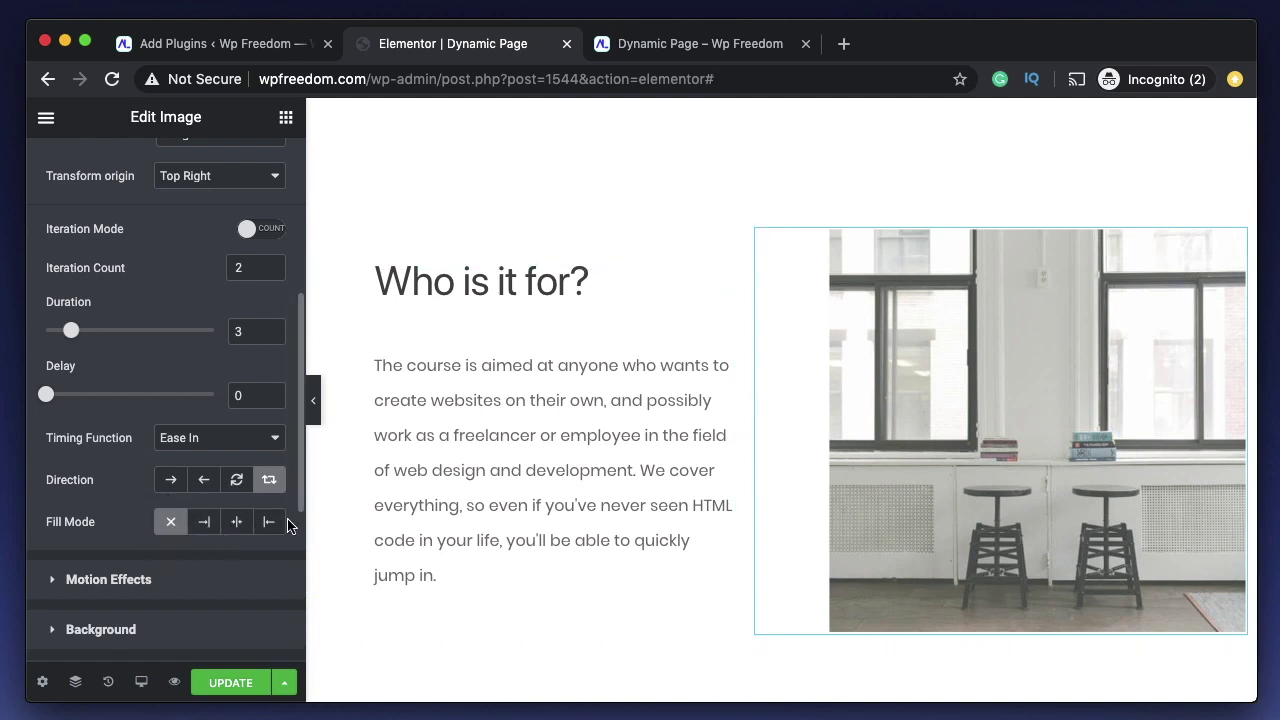
Change the image's animation type from Float to Pass through
{"action": "scroll", "coordinate": [186, 403], "scroll_direction": "up", "scroll_amount": 3}
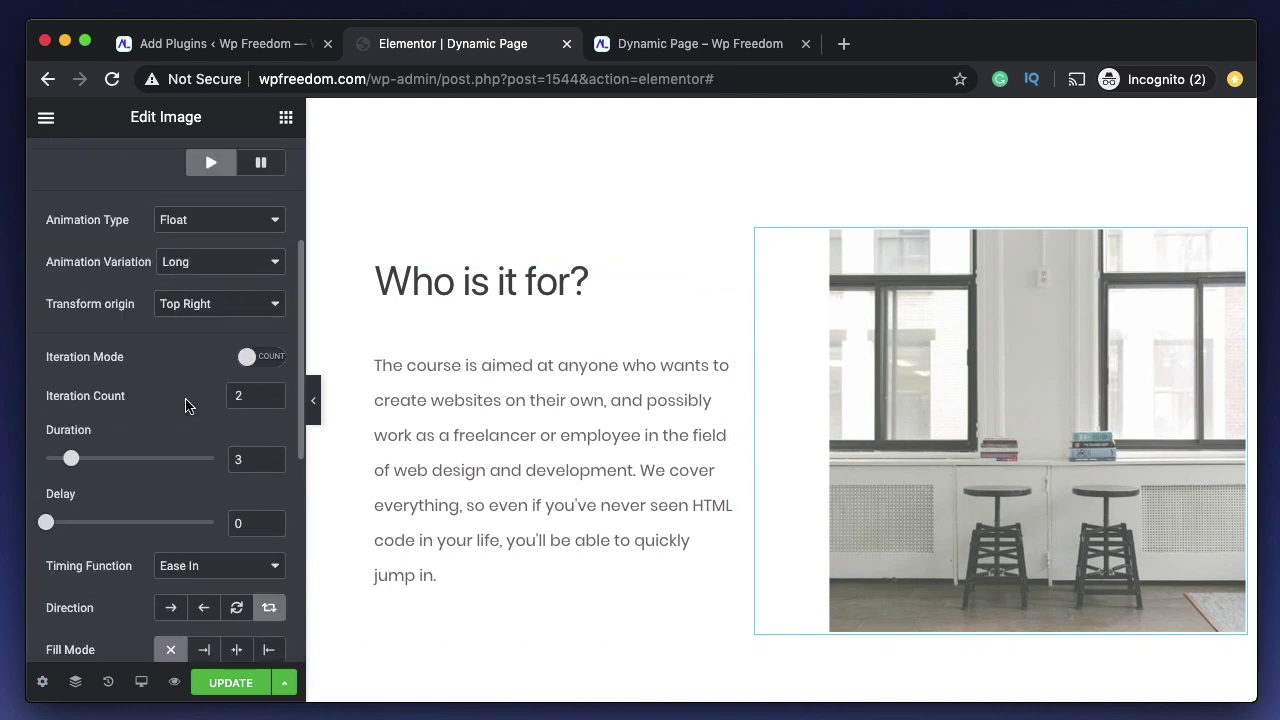
{"action": "left_click", "coordinate": [206, 222]}
{"action": "left_click", "coordinate": [203, 235]}
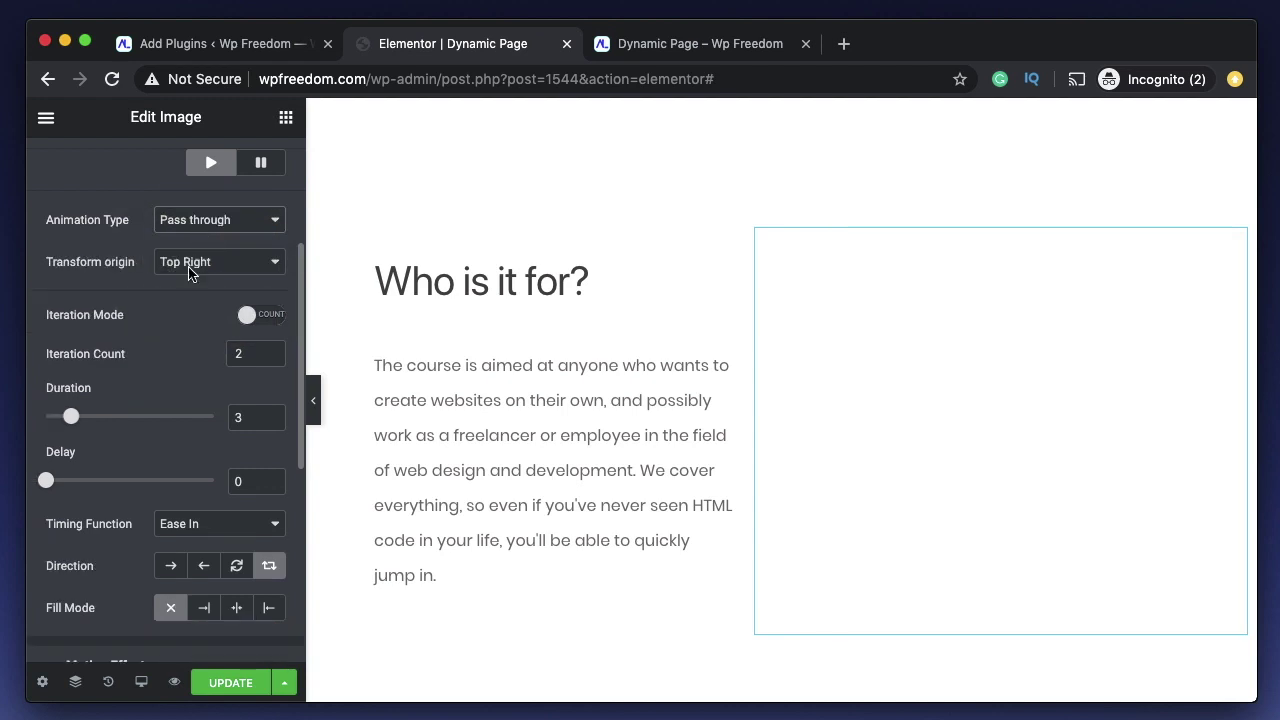
{"action": "scroll", "coordinate": [158, 404], "scroll_direction": "down", "scroll_amount": 1}
{"action": "scroll", "coordinate": [158, 404], "scroll_direction": "down", "scroll_amount": 1}
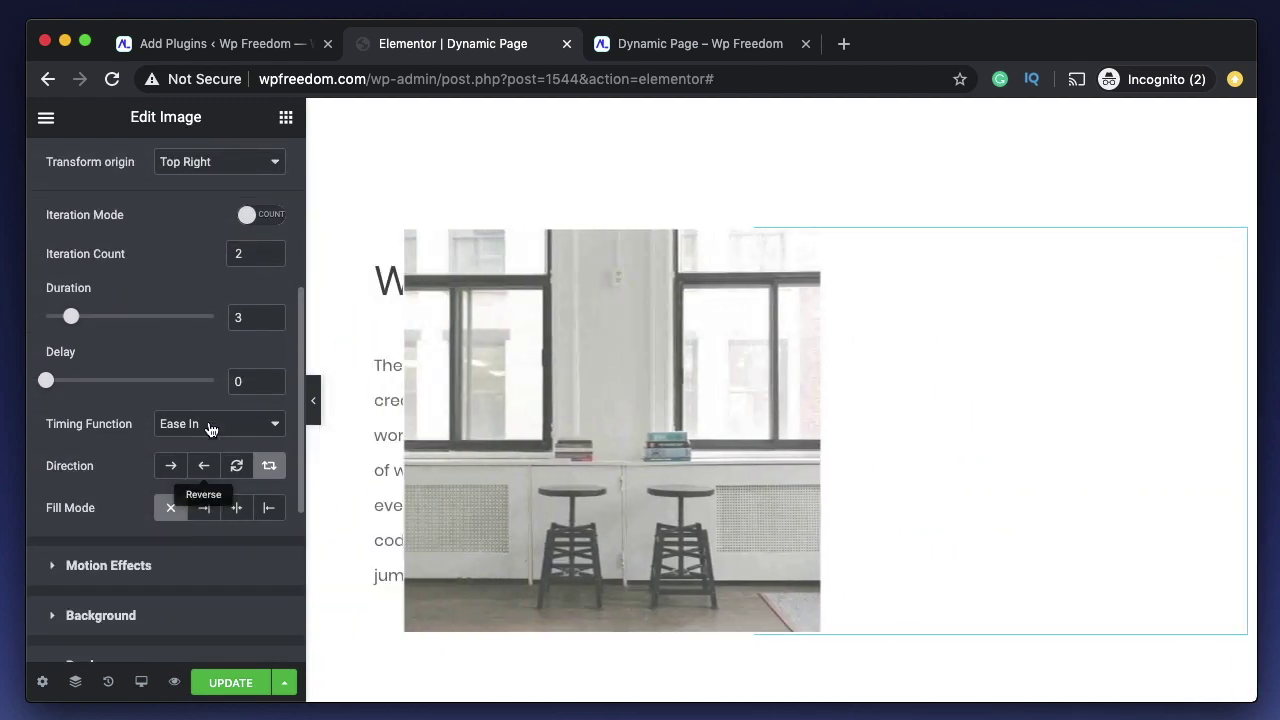
Play the image's Pass through animation and review its duration, timing function, direction and fill mode settings
{"action": "scroll", "coordinate": [200, 397], "scroll_direction": "up", "scroll_amount": 3}
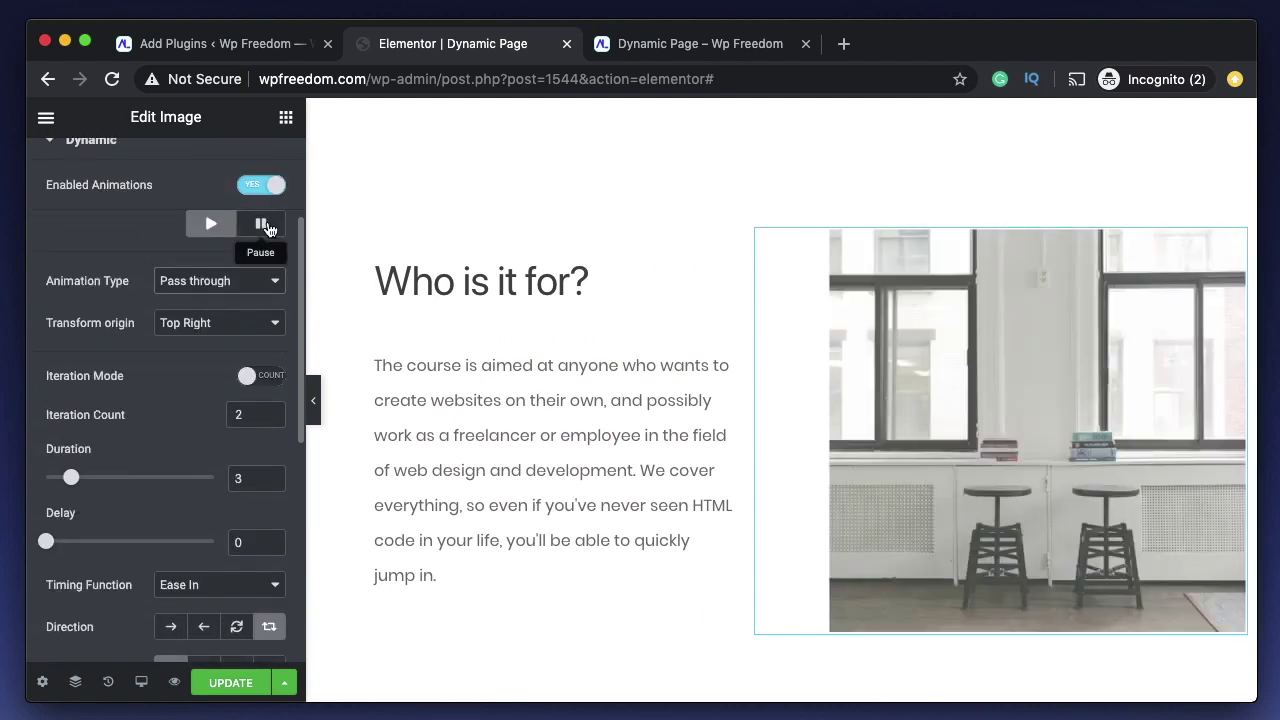
{"action": "left_click", "coordinate": [210, 223]}
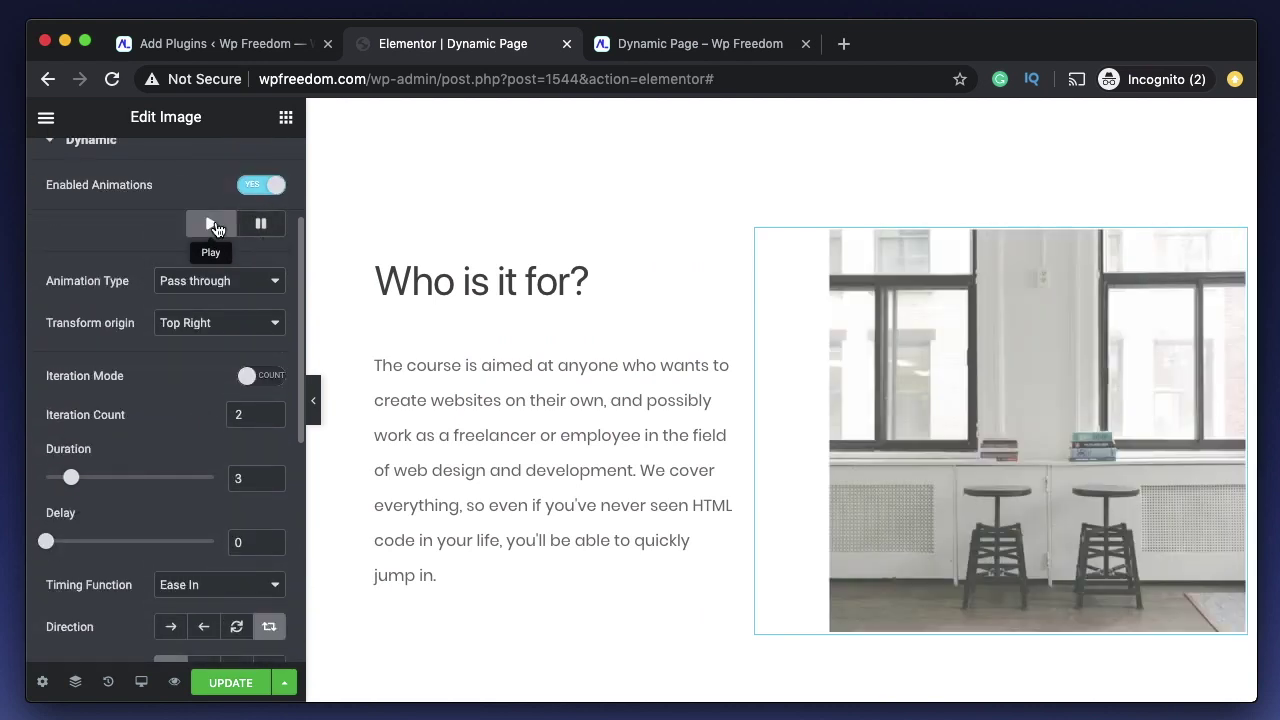
{"action": "scroll", "coordinate": [700, 497], "scroll_direction": "down", "scroll_amount": 3}
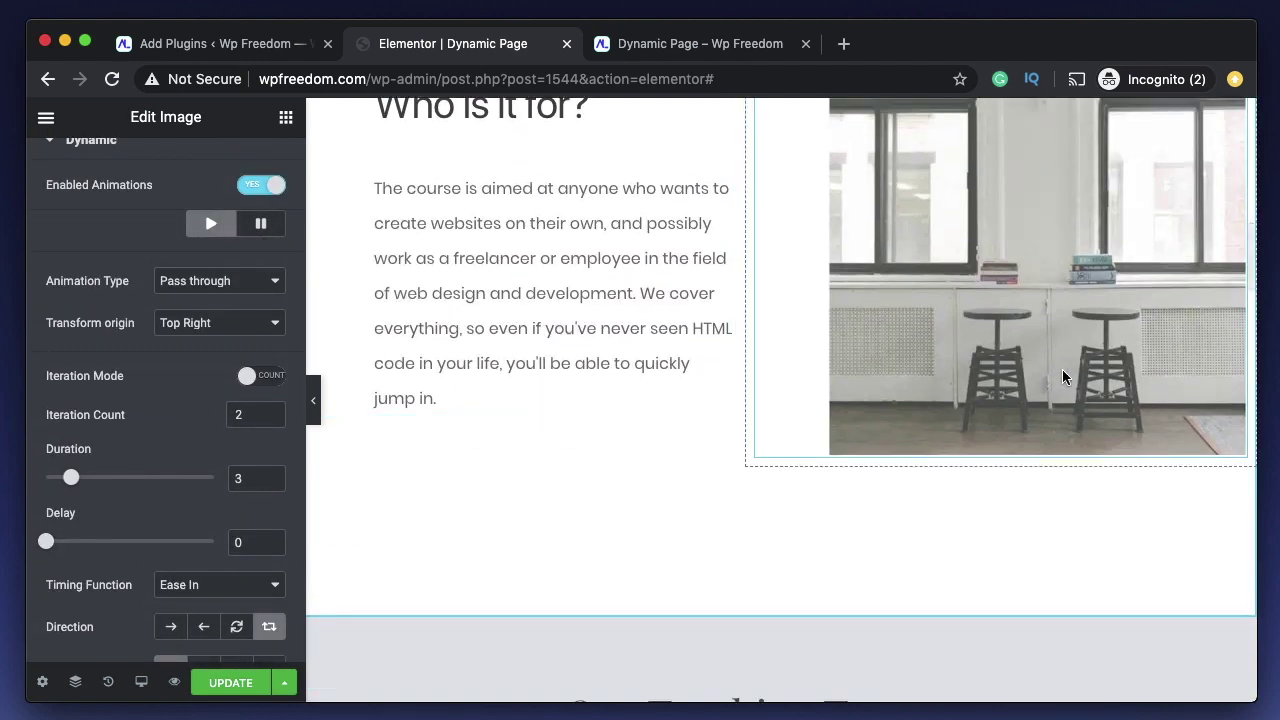
{"action": "scroll", "coordinate": [1063, 374], "scroll_direction": "down", "scroll_amount": 2}
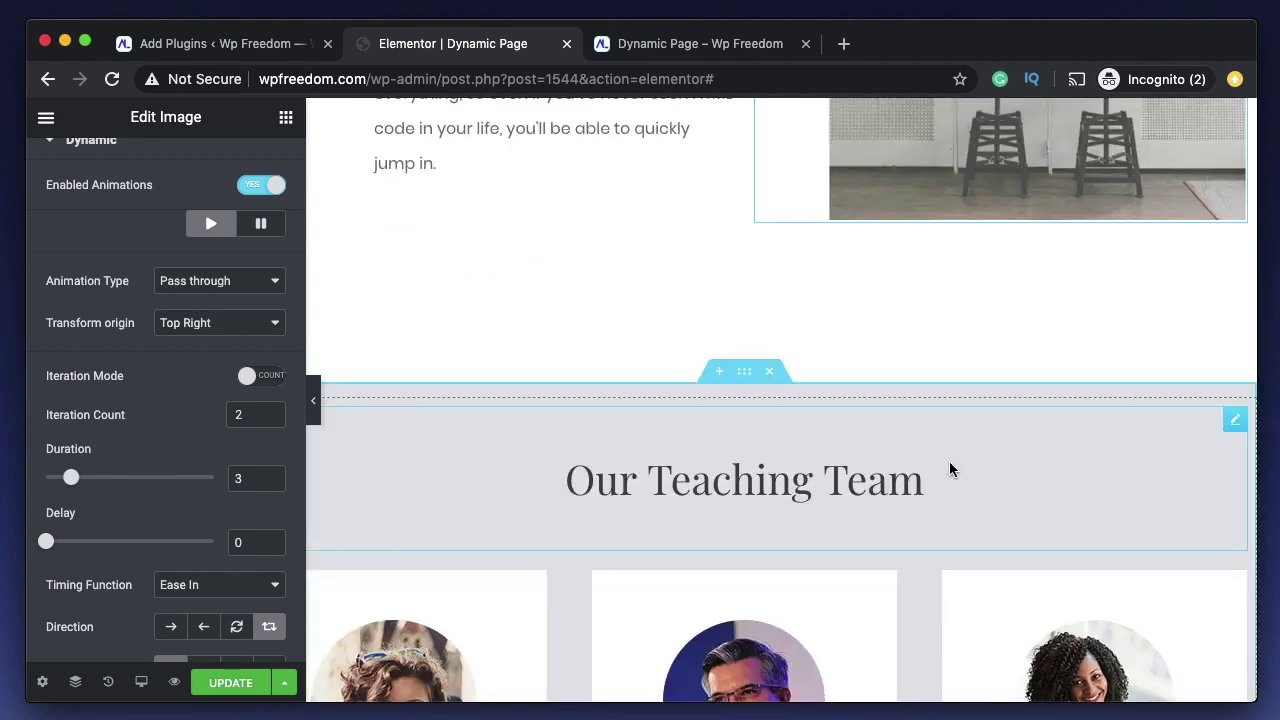
{"action": "scroll", "coordinate": [950, 463], "scroll_direction": "up", "scroll_amount": 5}
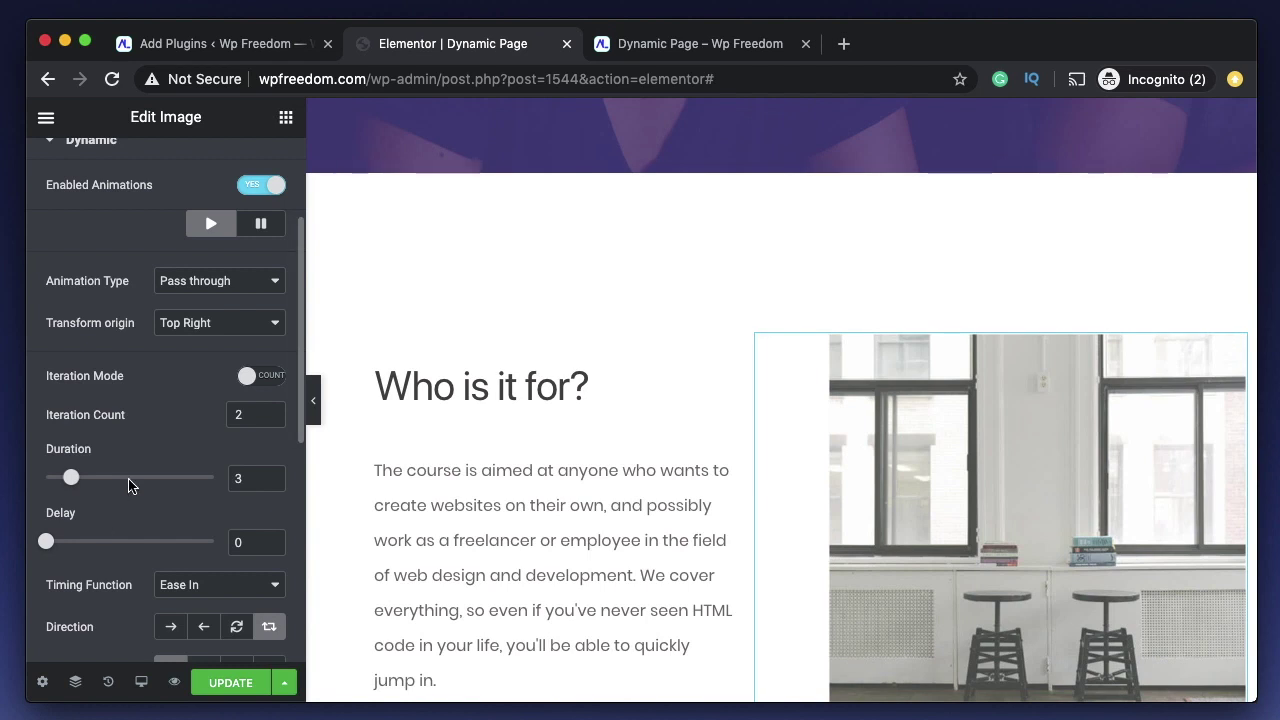
{"action": "scroll", "coordinate": [219, 488], "scroll_direction": "down", "scroll_amount": 2}
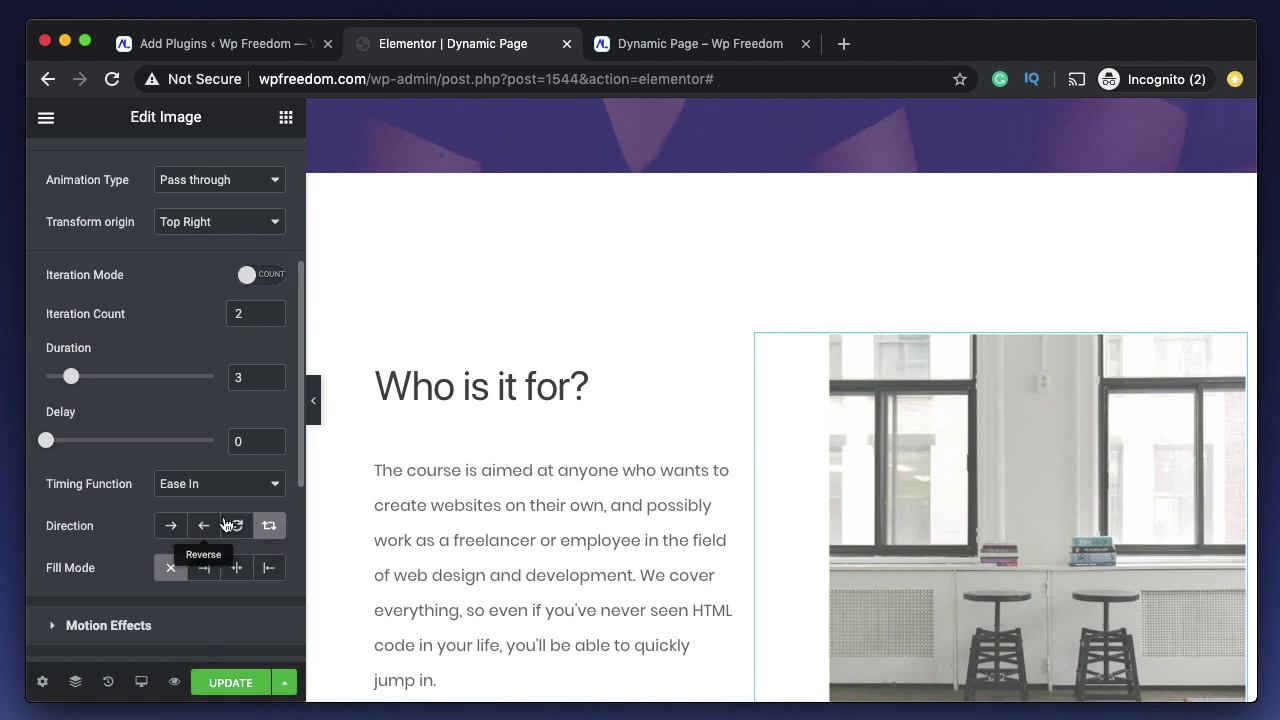
{"action": "scroll", "coordinate": [238, 587], "scroll_direction": "down", "scroll_amount": 3}
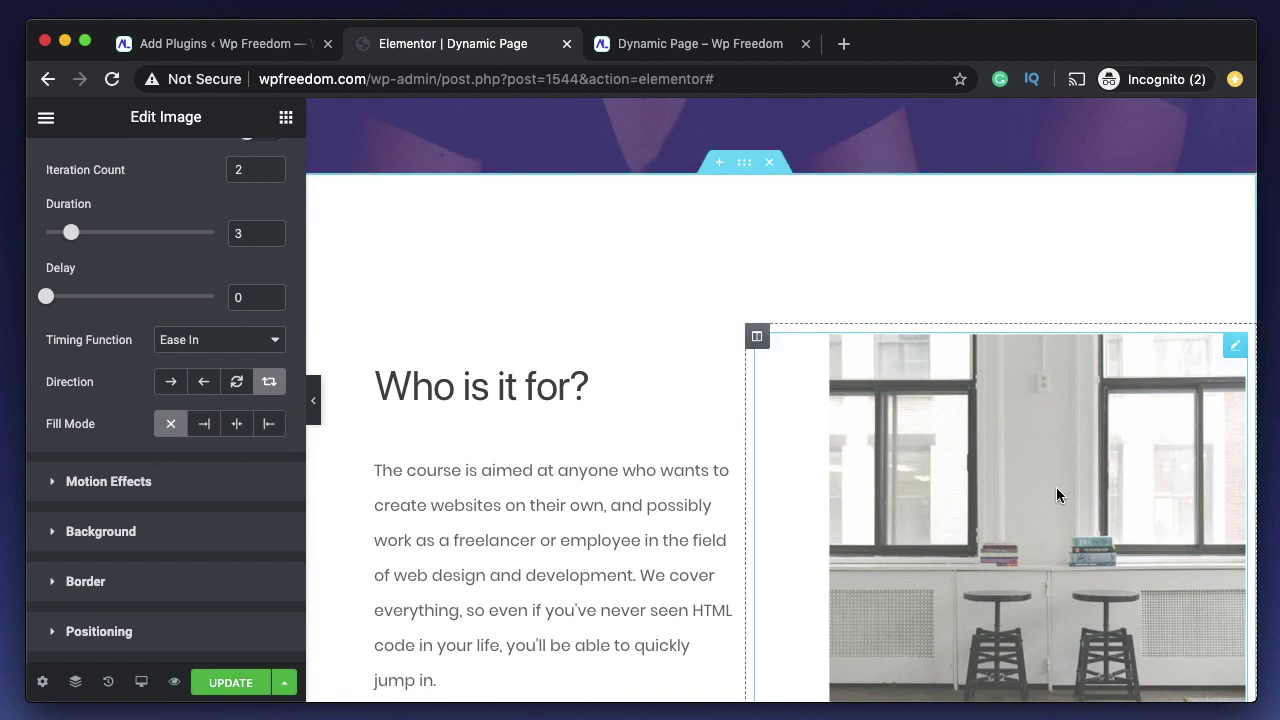
Enable the Dynamic animation on the "Our Teaching Team" heading and set its animation type to Grow
{"action": "scroll", "coordinate": [1056, 487], "scroll_direction": "down", "scroll_amount": 3}
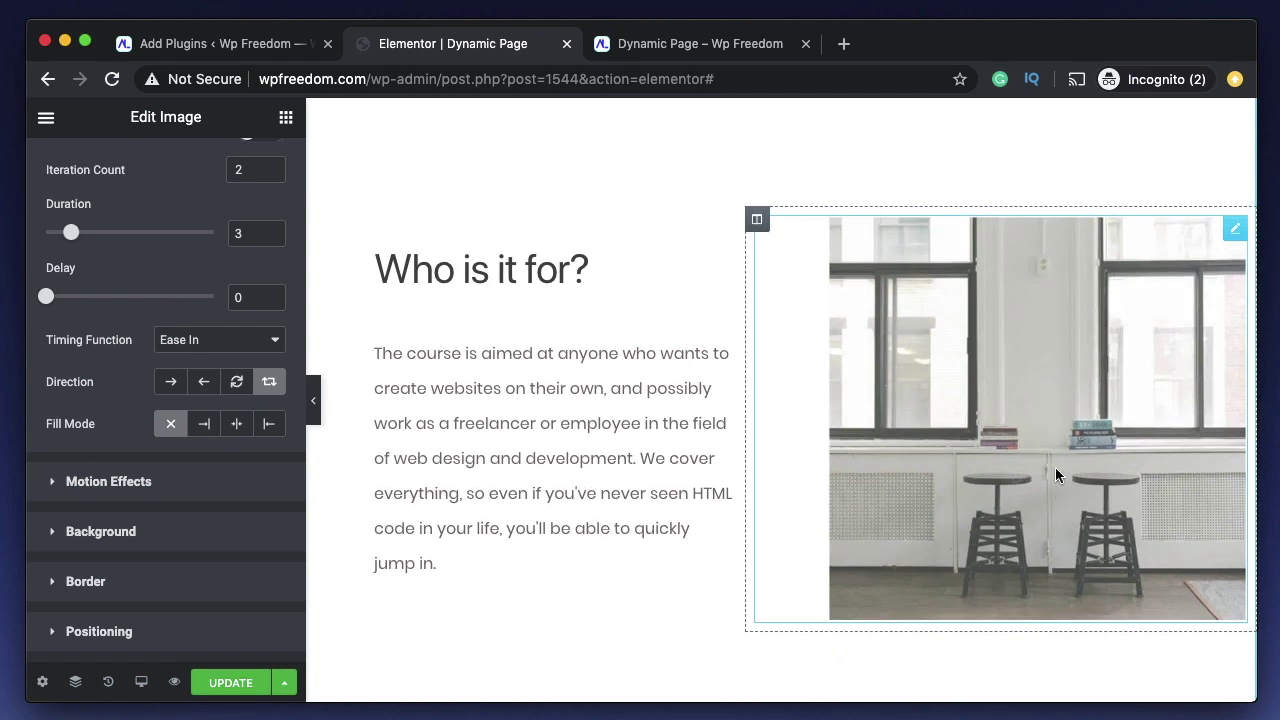
{"action": "scroll", "coordinate": [1055, 467], "scroll_direction": "down", "scroll_amount": 10}
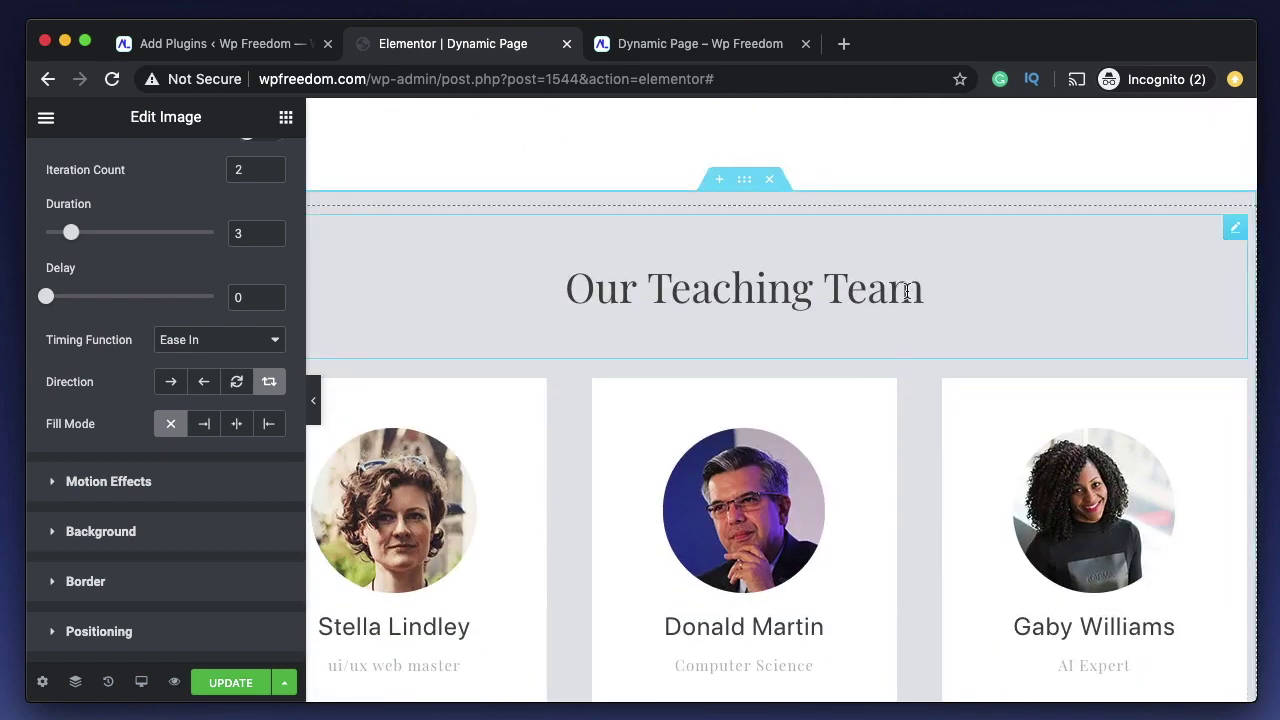
{"action": "left_click", "coordinate": [1026, 286]}
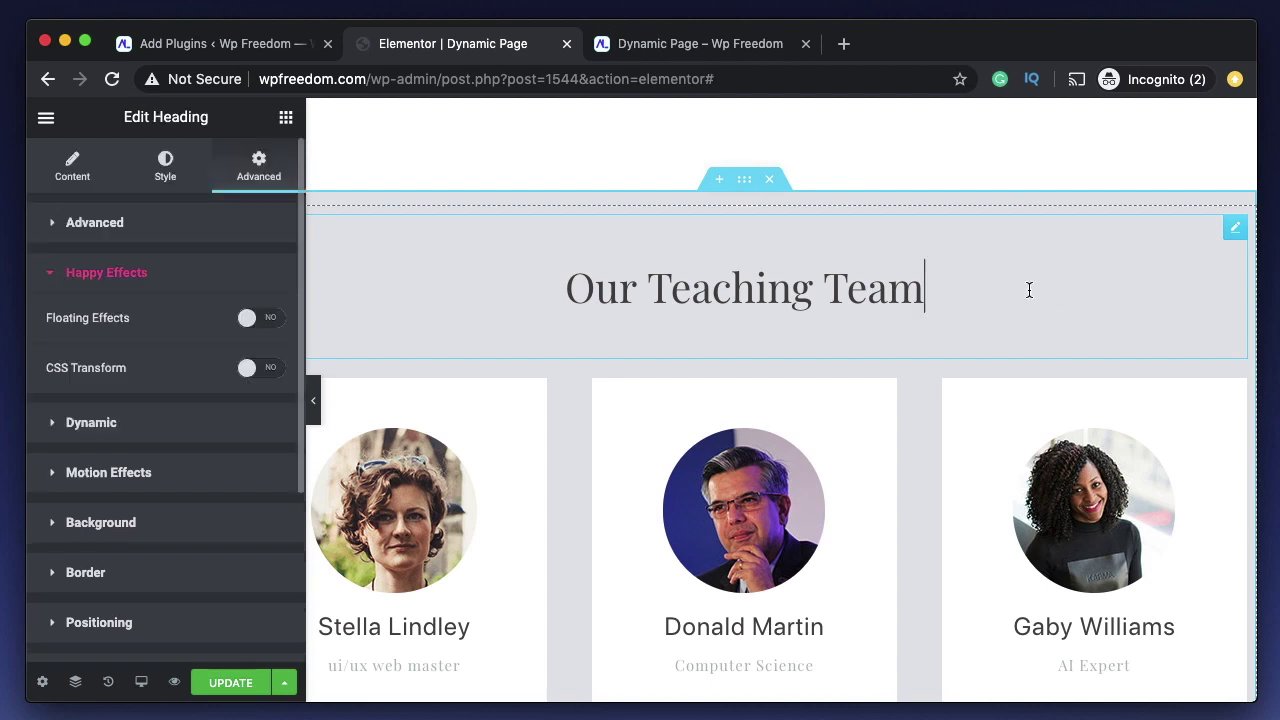
{"action": "left_click", "coordinate": [98, 291]}
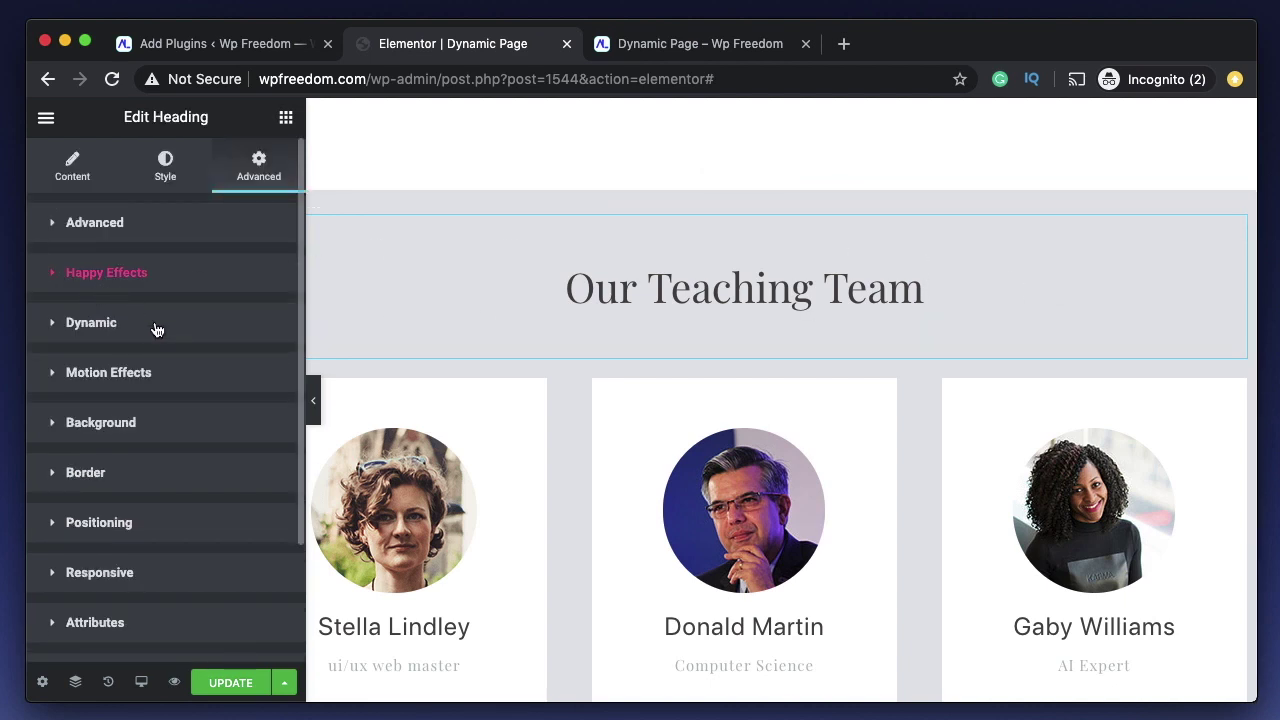
{"action": "left_click", "coordinate": [157, 327]}
{"action": "scroll", "coordinate": [157, 326], "scroll_direction": "down", "scroll_amount": 1}
{"action": "left_click", "coordinate": [261, 320]}
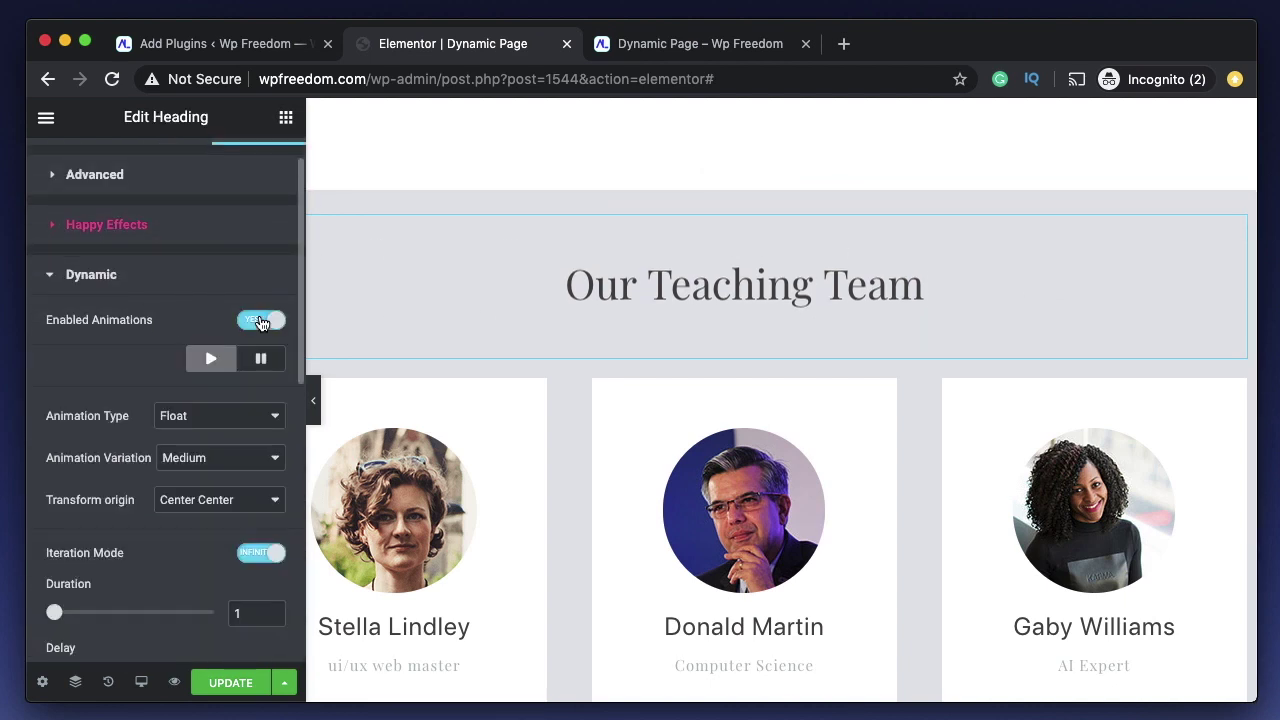
{"action": "left_click", "coordinate": [208, 418]}
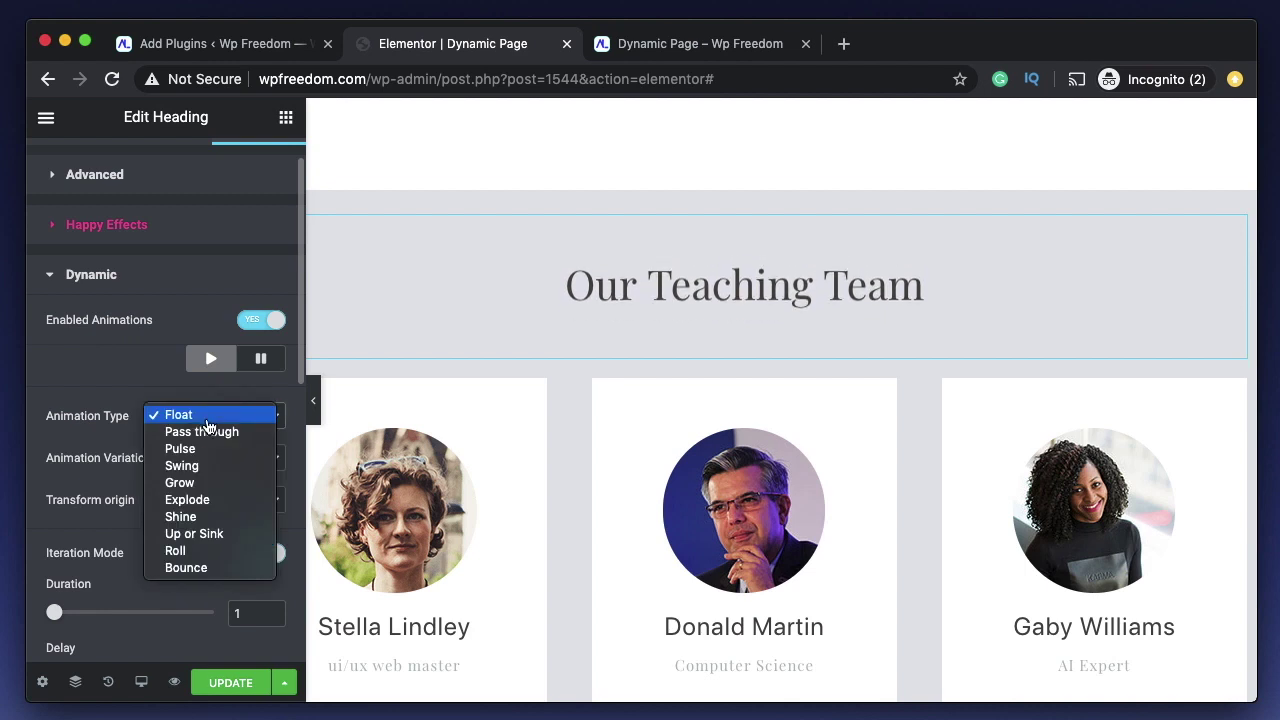
{"action": "left_click", "coordinate": [201, 486]}
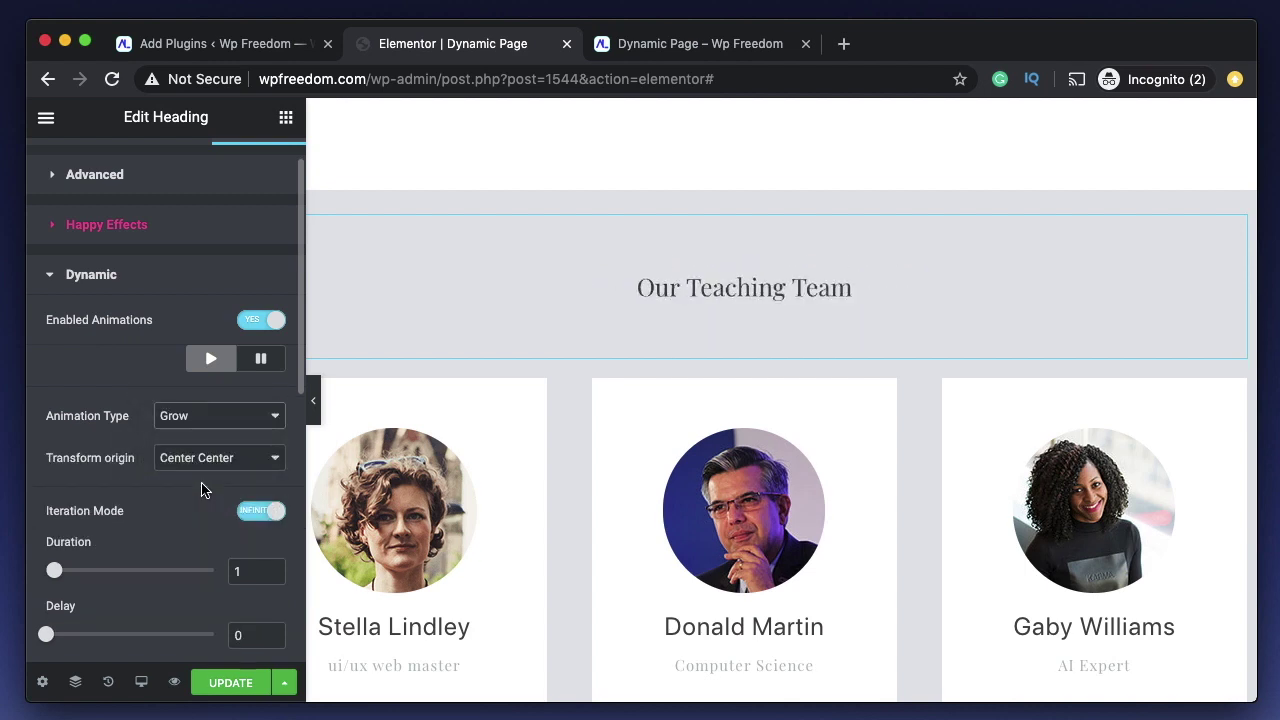
Set the heading animation to count mode with 3 iterations, a duration of 3 and the Ease timing function, and update the page
{"action": "left_click", "coordinate": [256, 510]}
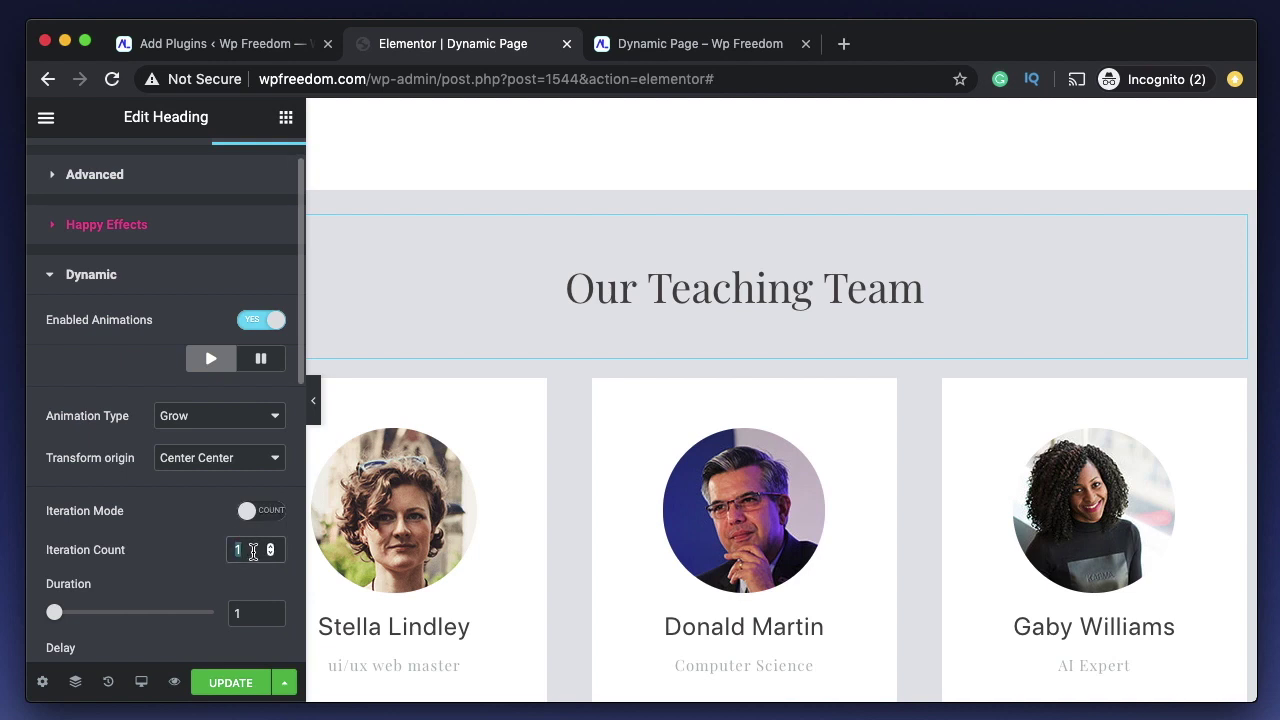
{"action": "type", "text": "3"}
{"action": "scroll", "coordinate": [269, 549], "scroll_direction": "down", "scroll_amount": 3}
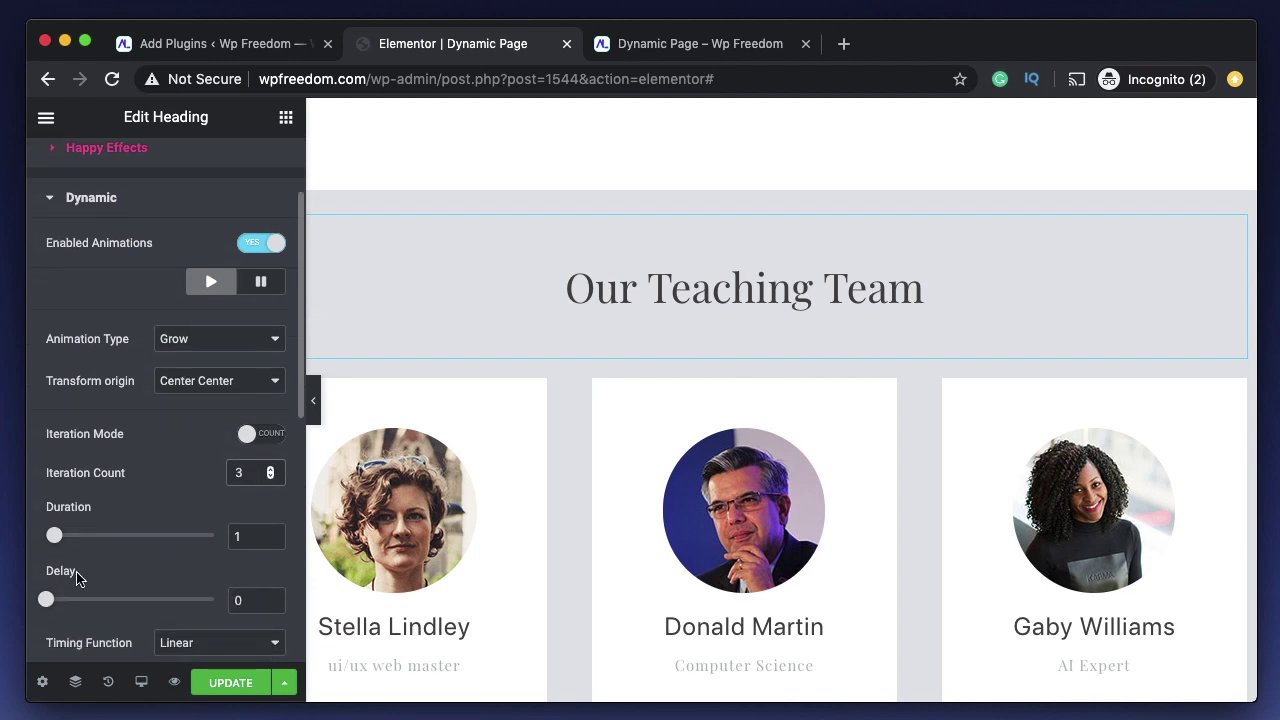
{"action": "left_click_drag", "start_coordinate": [54, 540], "coordinate": [70, 540]}
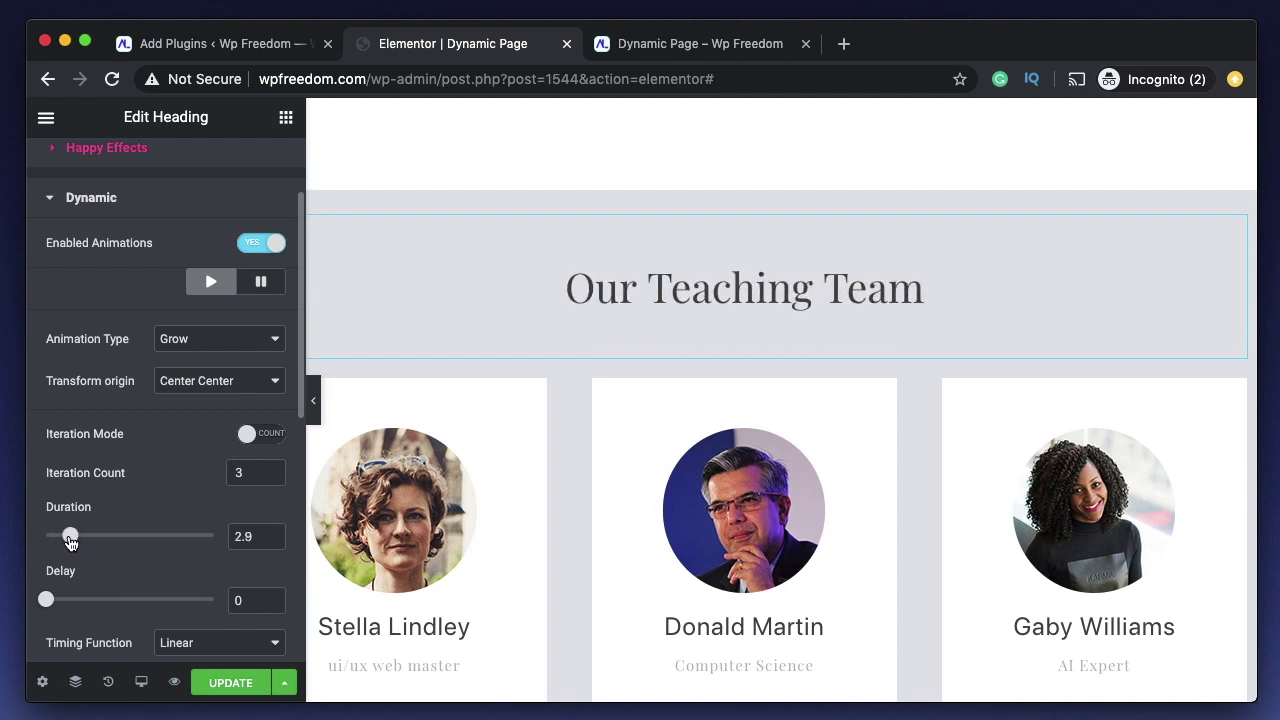
{"action": "scroll", "coordinate": [200, 540], "scroll_direction": "down", "scroll_amount": 5}
{"action": "left_click", "coordinate": [220, 510]}
{"action": "left_click", "coordinate": [207, 530]}
{"action": "scroll", "coordinate": [190, 610], "scroll_direction": "up", "scroll_amount": 3}
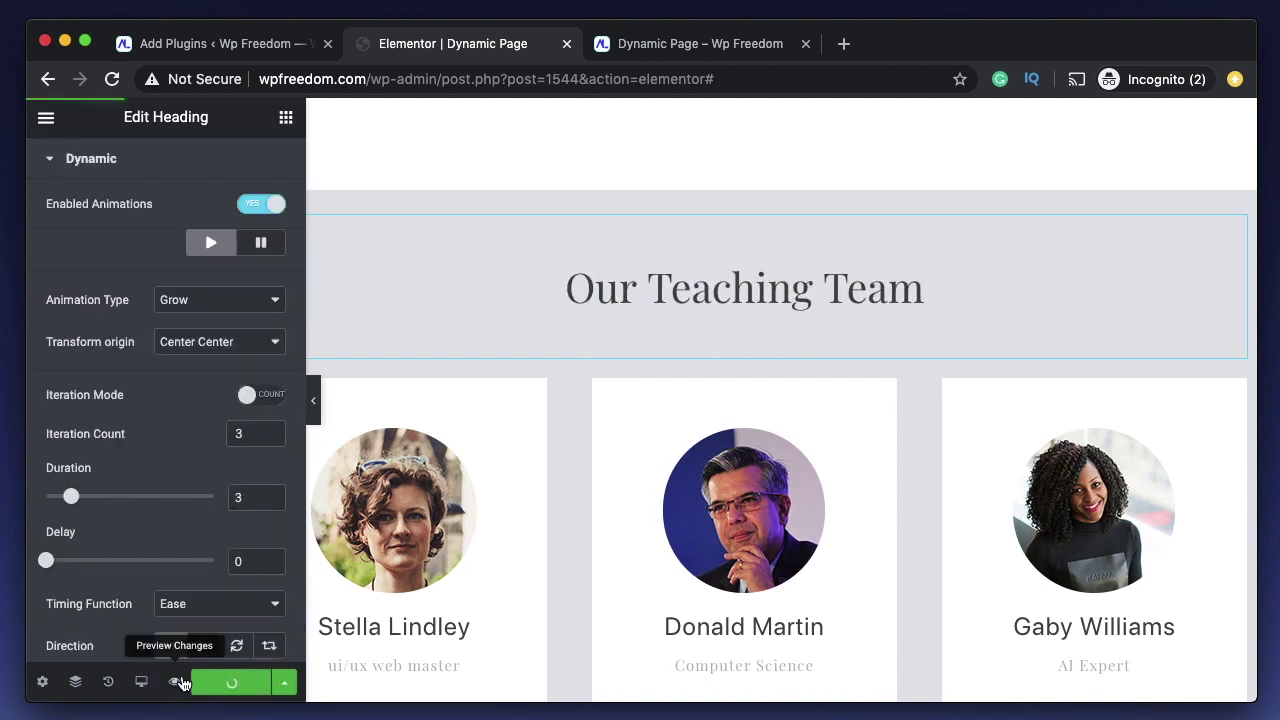
Preview the page in the browser and watch the Grow animation on the "Our Teaching Team" heading
{"action": "left_click", "coordinate": [179, 682]}
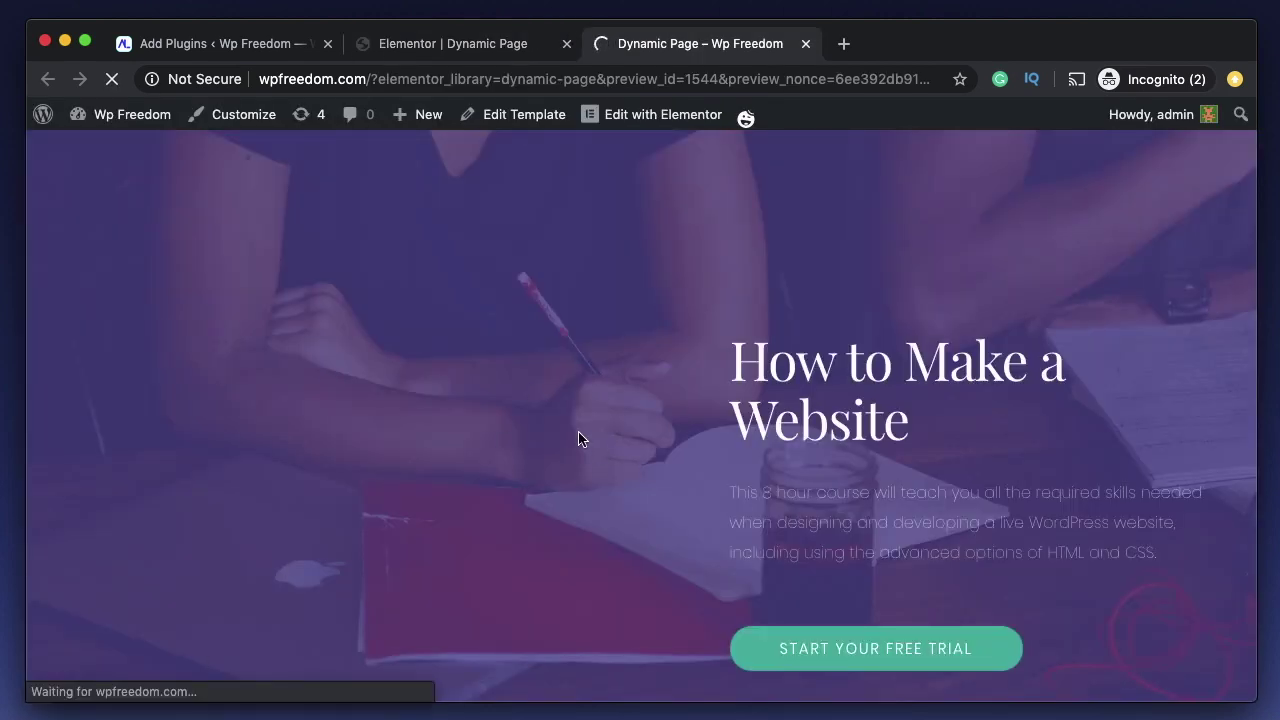
{"action": "scroll", "coordinate": [578, 431], "scroll_direction": "down", "scroll_amount": 15}
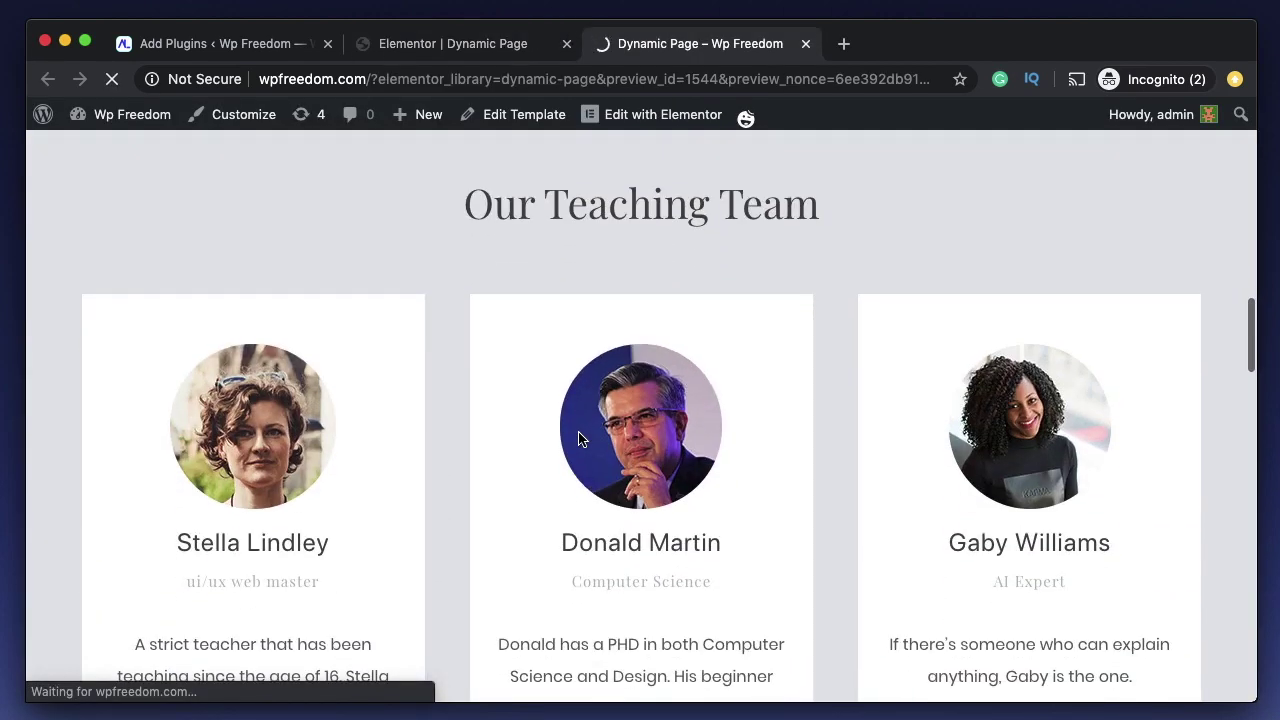
{"action": "triple_click", "coordinate": [627, 203]}
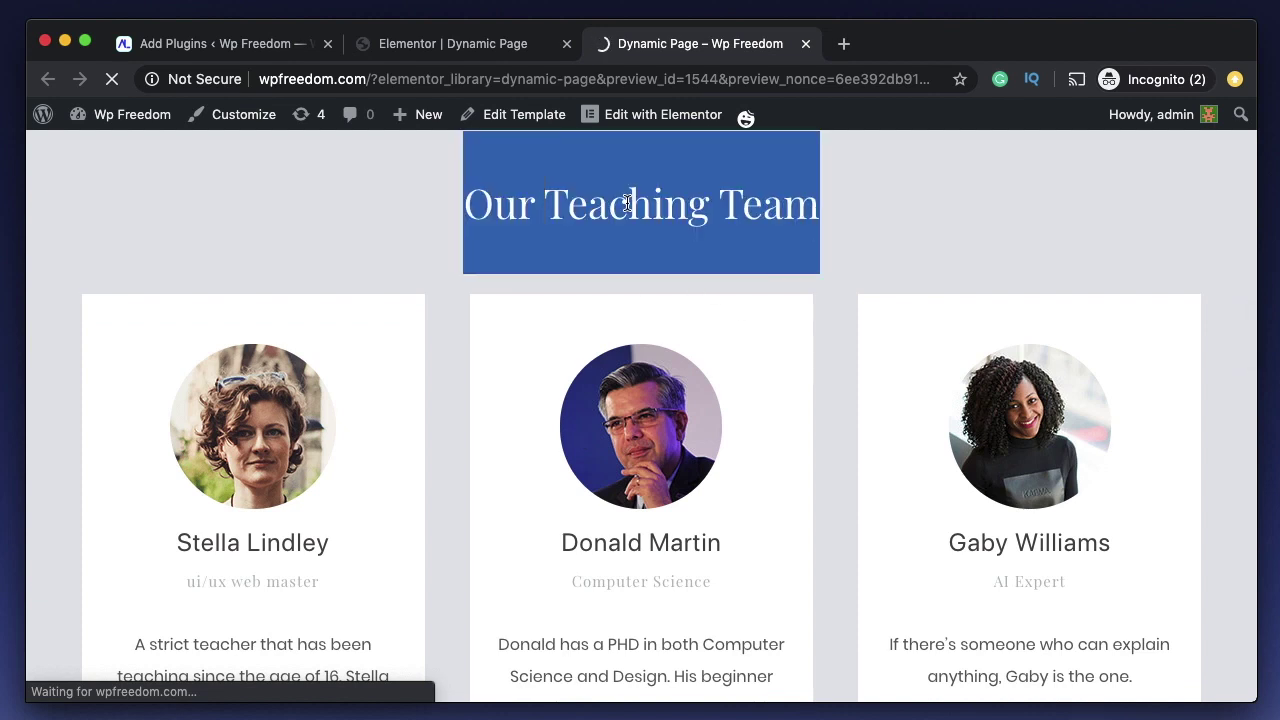
{"action": "left_click", "coordinate": [231, 272]}
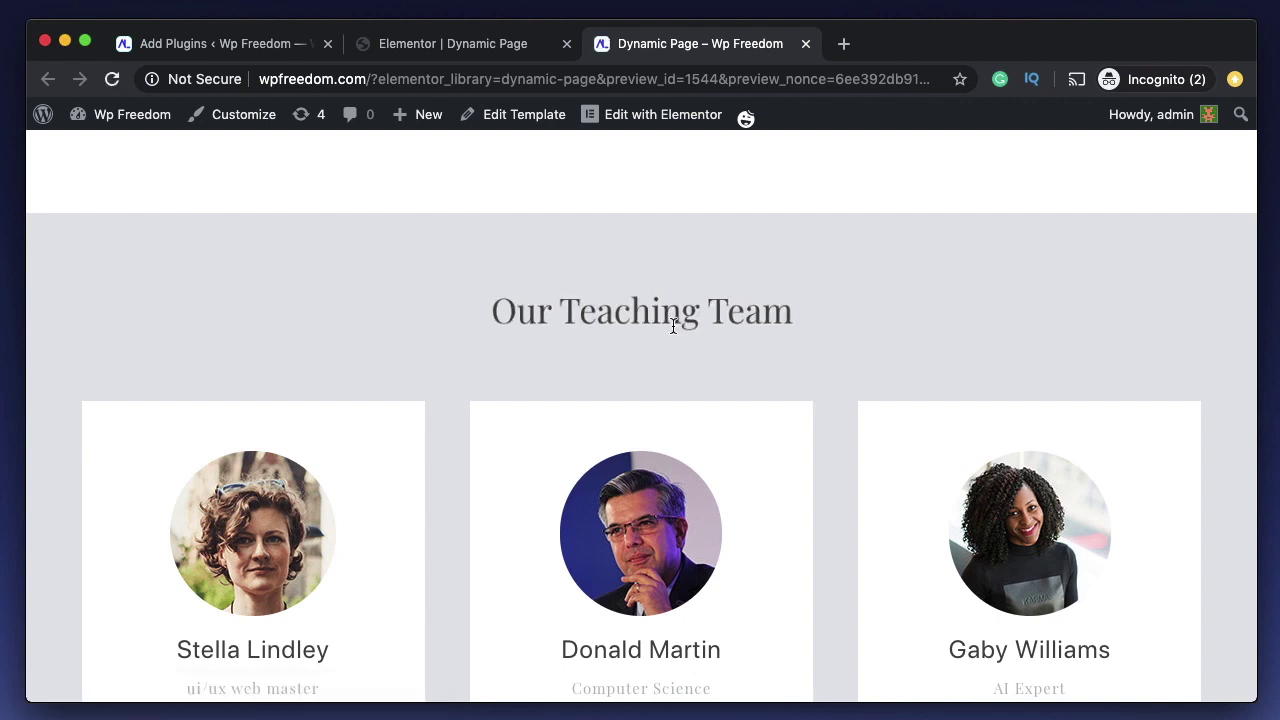
{"action": "triple_click", "coordinate": [628, 310]}
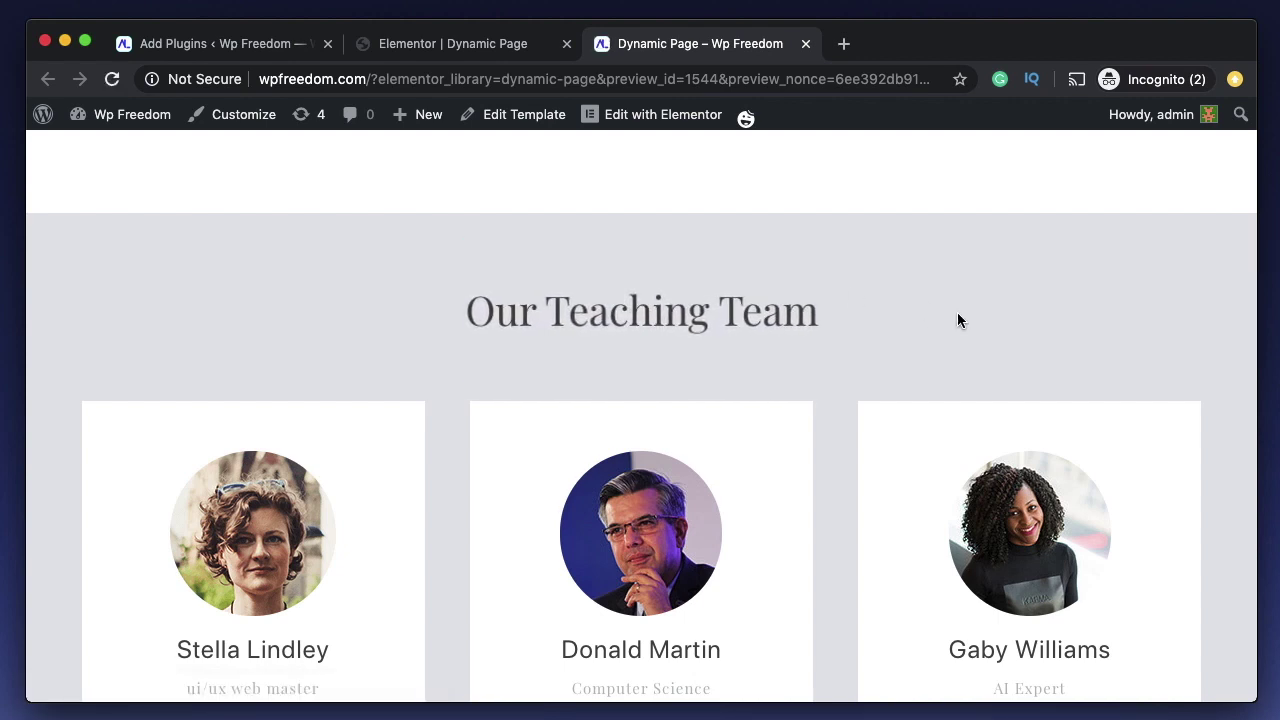
{"action": "scroll", "coordinate": [957, 320], "scroll_direction": "up", "scroll_amount": 10}
{"action": "scroll", "coordinate": [957, 320], "scroll_direction": "down", "scroll_amount": 10}
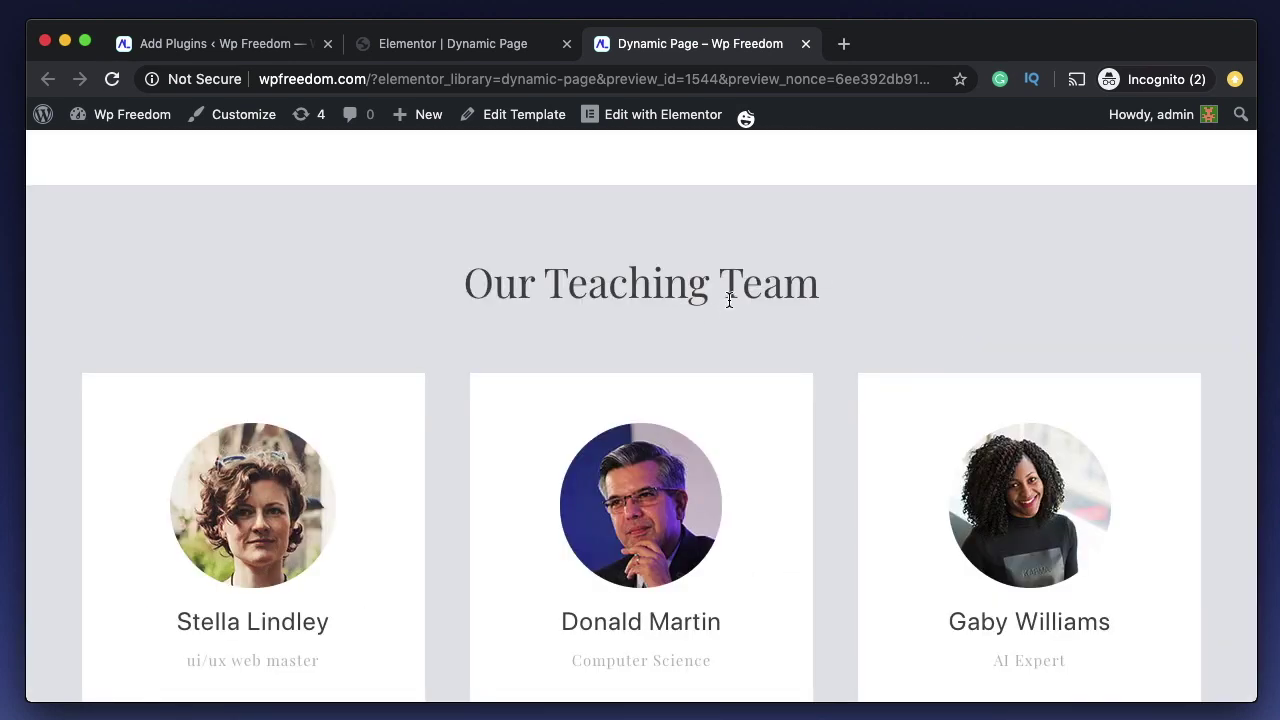
Compare the heading's Dynamic animation settings in the Elementor editor with the previewed page, and collapse the Dynamic settings
{"action": "left_click", "coordinate": [471, 50]}
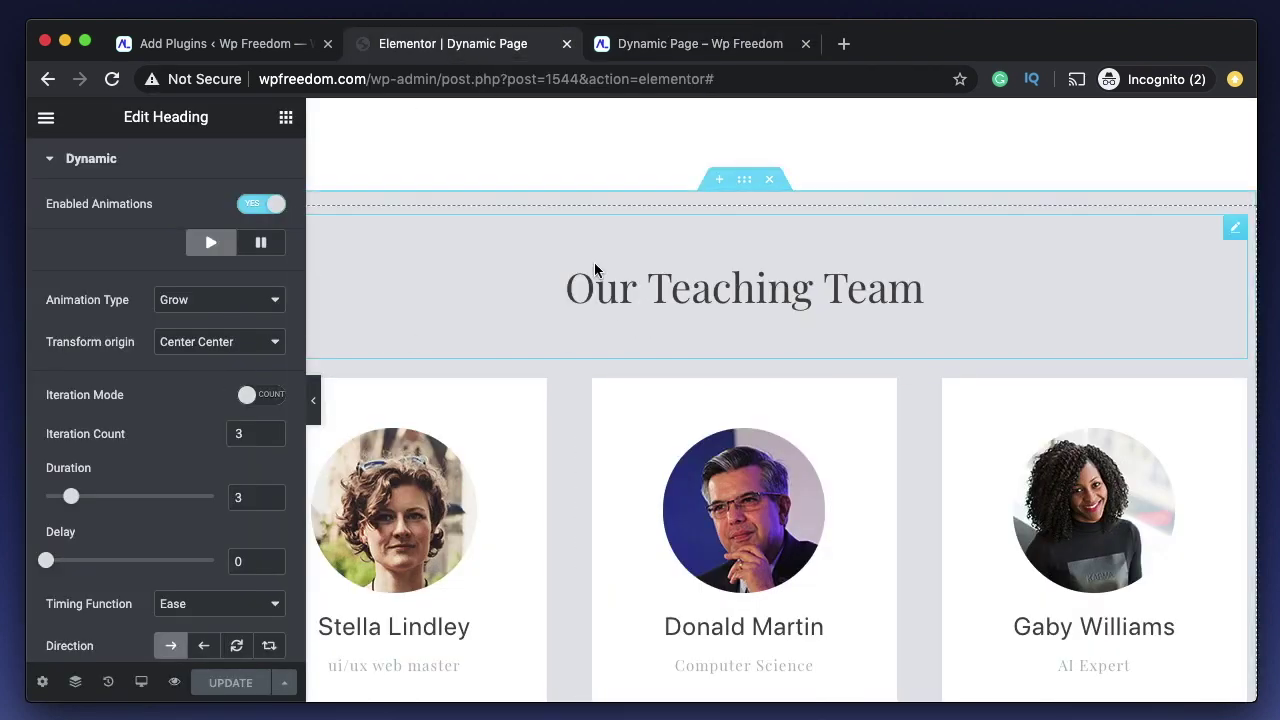
{"action": "scroll", "coordinate": [151, 404], "scroll_direction": "down", "scroll_amount": 3}
{"action": "scroll", "coordinate": [151, 404], "scroll_direction": "down", "scroll_amount": 2}
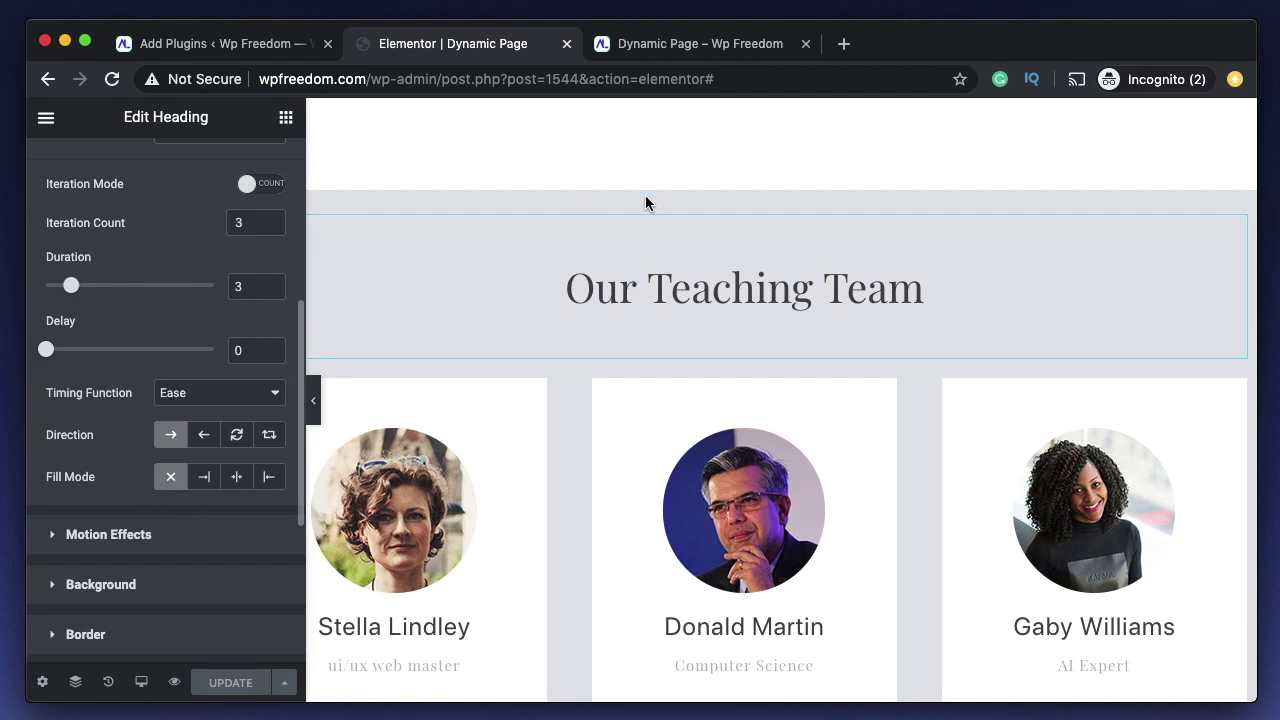
{"action": "left_click", "coordinate": [674, 46]}
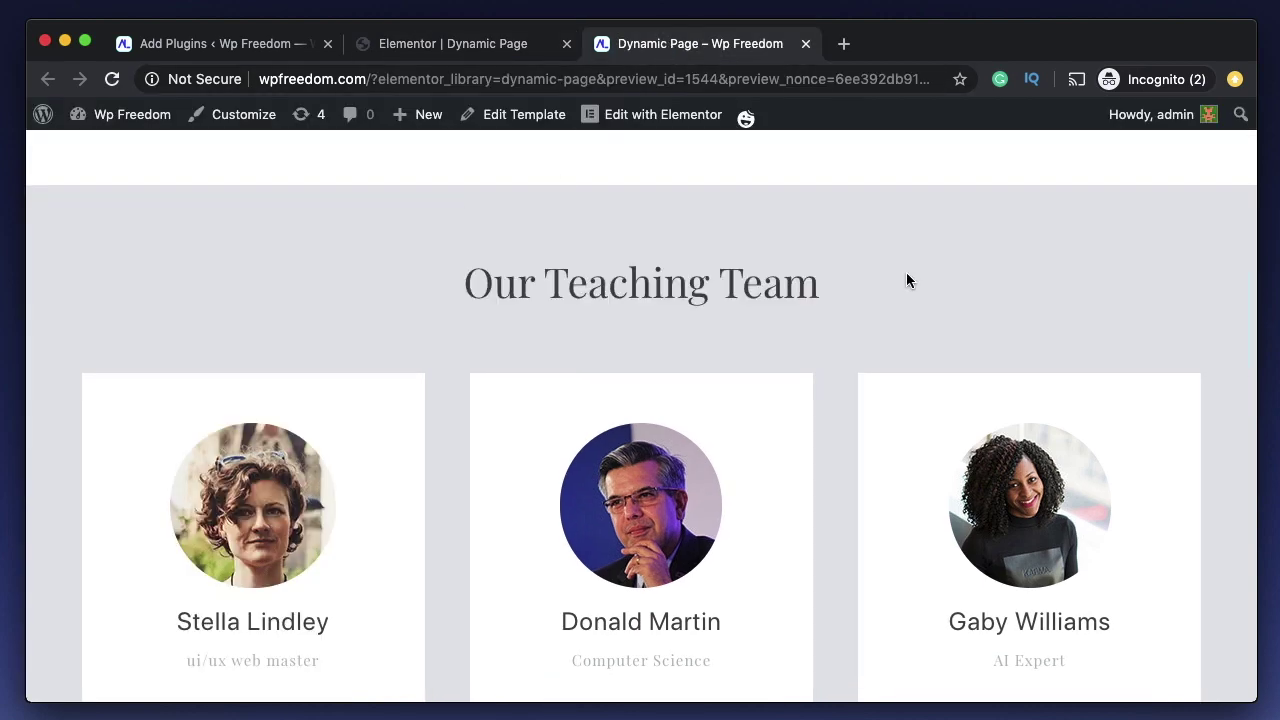
{"action": "left_click", "coordinate": [480, 44]}
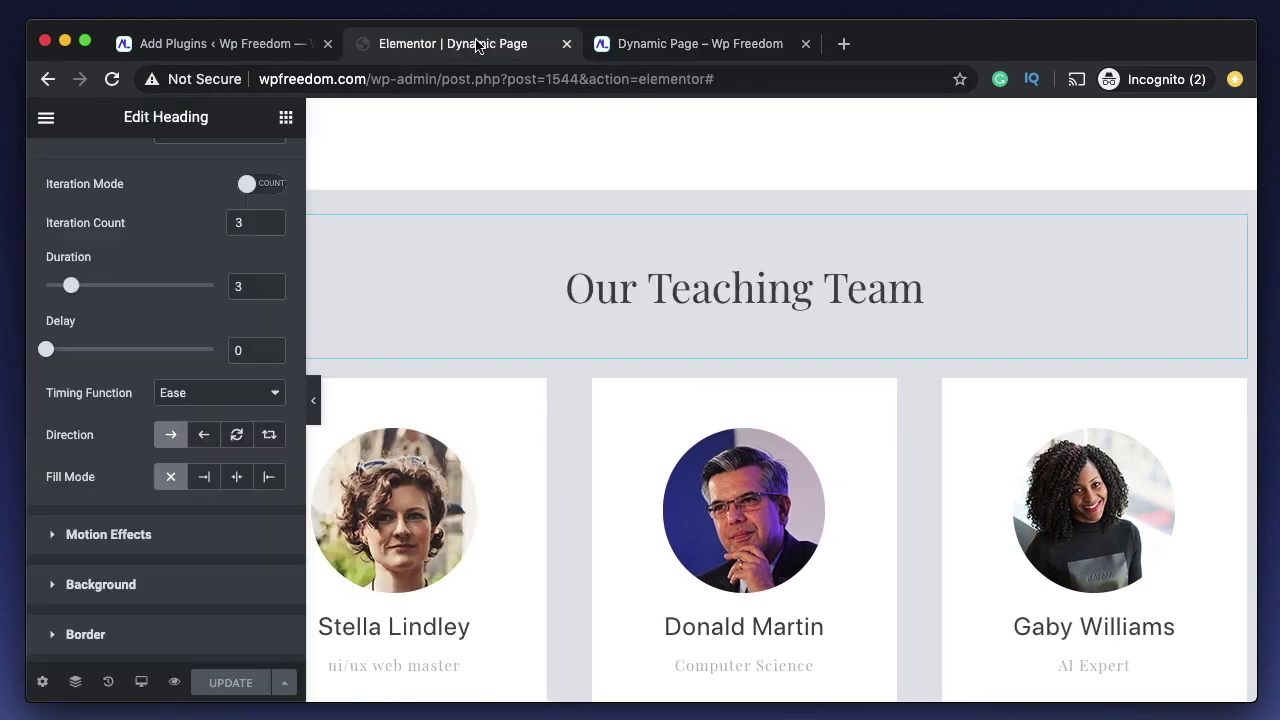
{"action": "scroll", "coordinate": [172, 260], "scroll_direction": "up", "scroll_amount": 3}
{"action": "scroll", "coordinate": [149, 206], "scroll_direction": "up", "scroll_amount": 1}
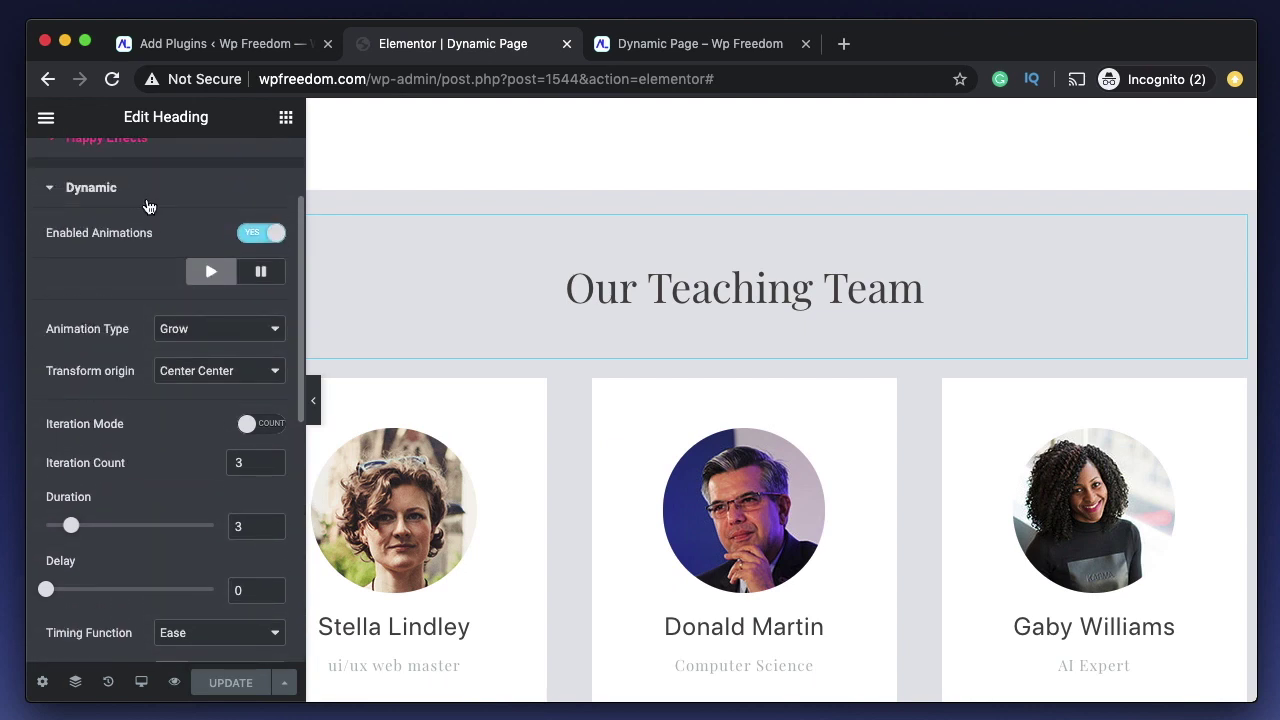
{"action": "left_click", "coordinate": [117, 191]}
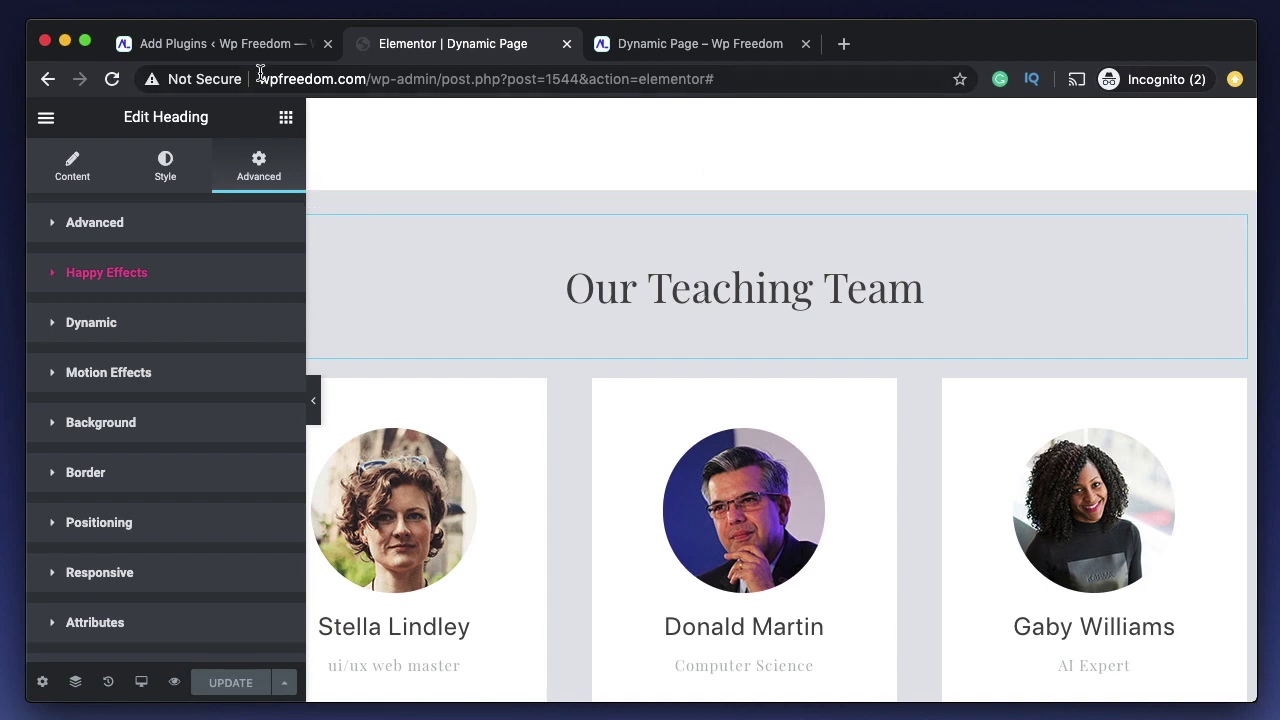
Switch to the WordPress Add Plugins page and search for "happy addons"
{"action": "left_click", "coordinate": [228, 44]}
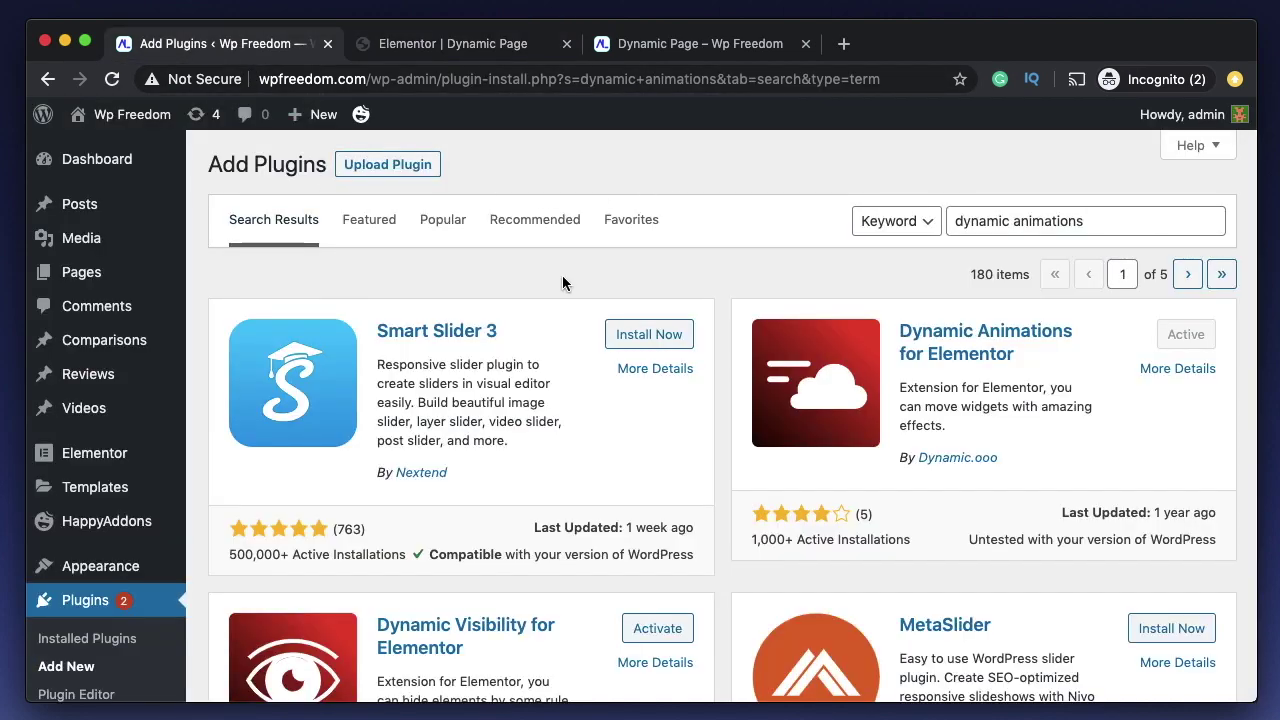
{"action": "triple_click", "coordinate": [1058, 228]}
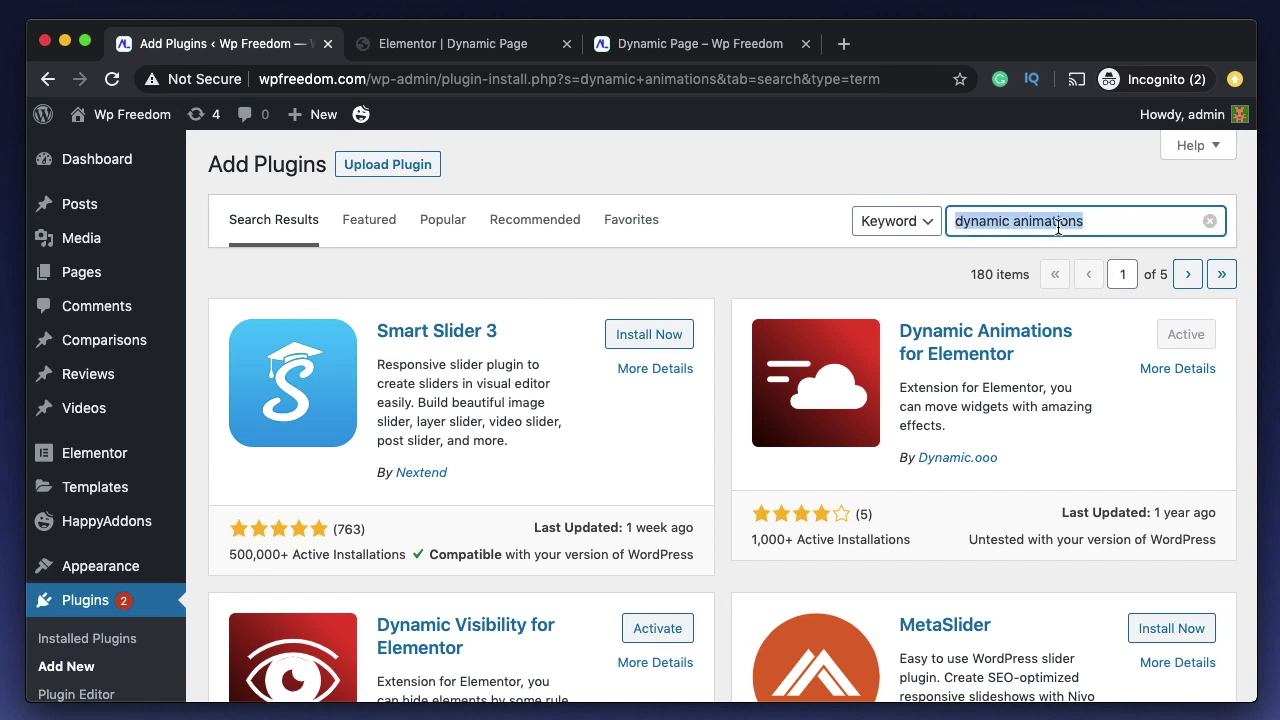
{"action": "type", "text": "happy"}
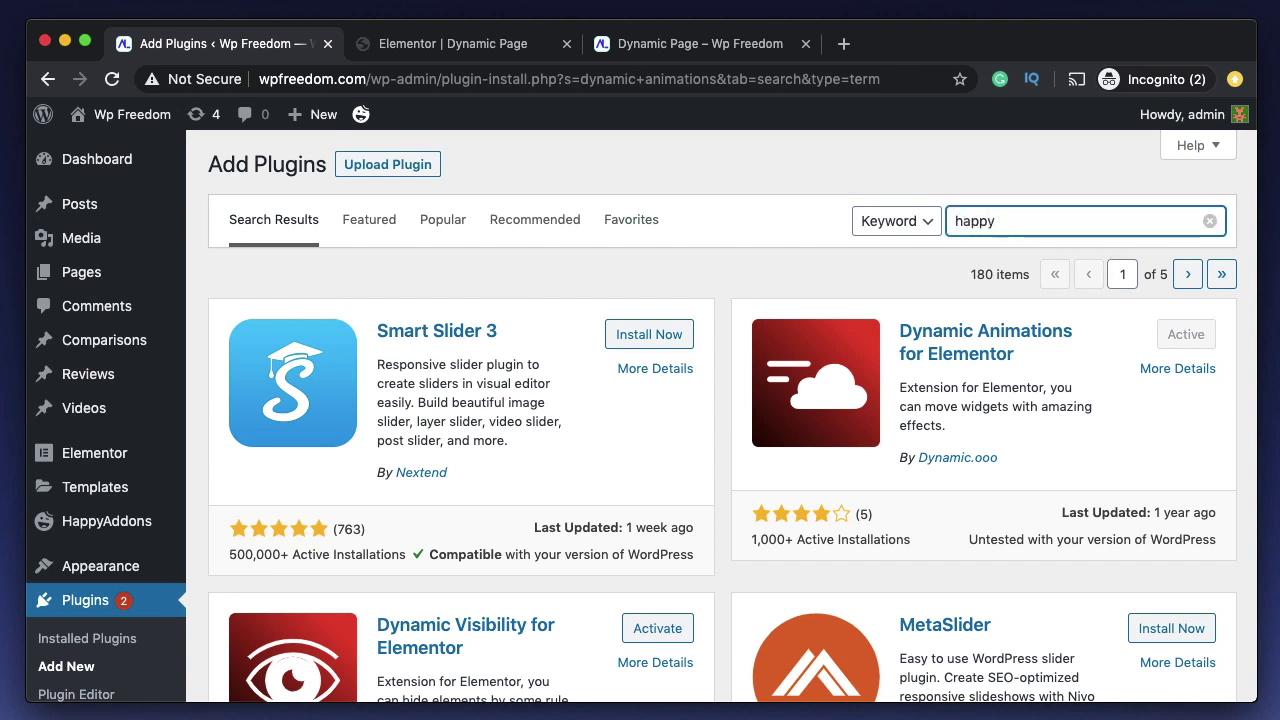
{"action": "type", "text": " addons"}
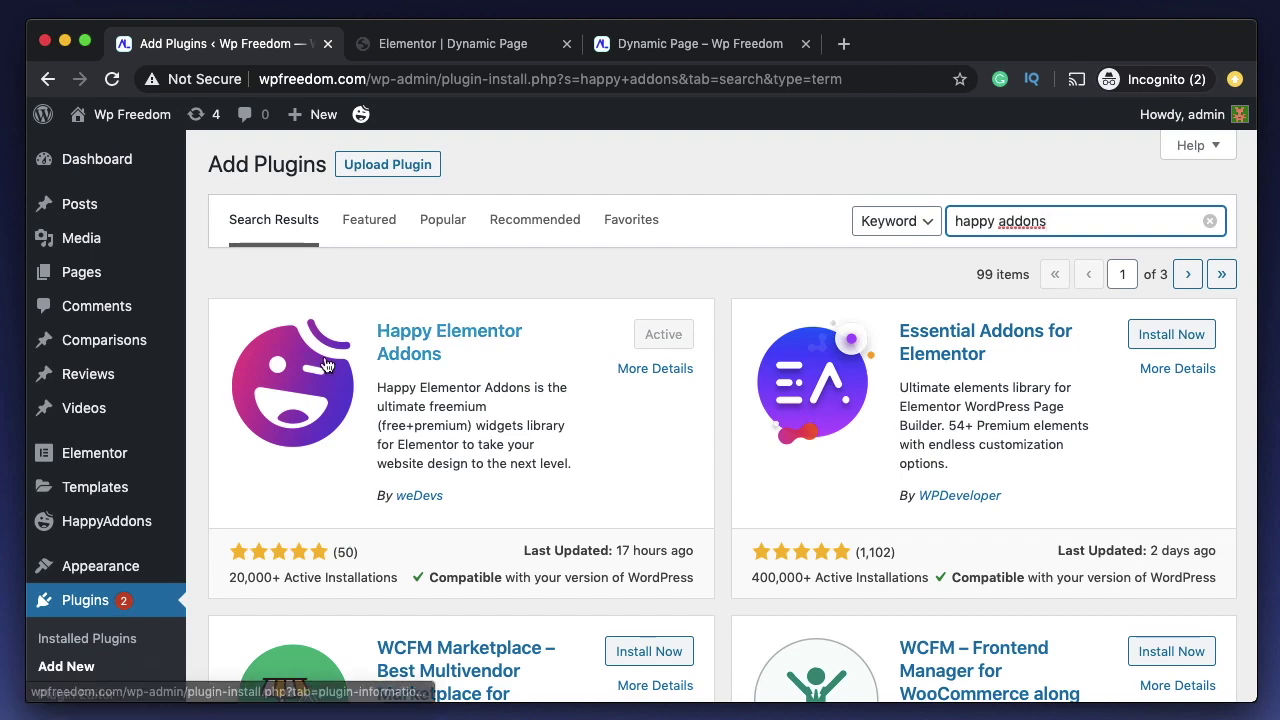
Switch to the Elementor editor and compare the Happy Effects and Dynamic sections of the image beside "Who is it for?"
{"action": "left_click", "coordinate": [443, 44]}
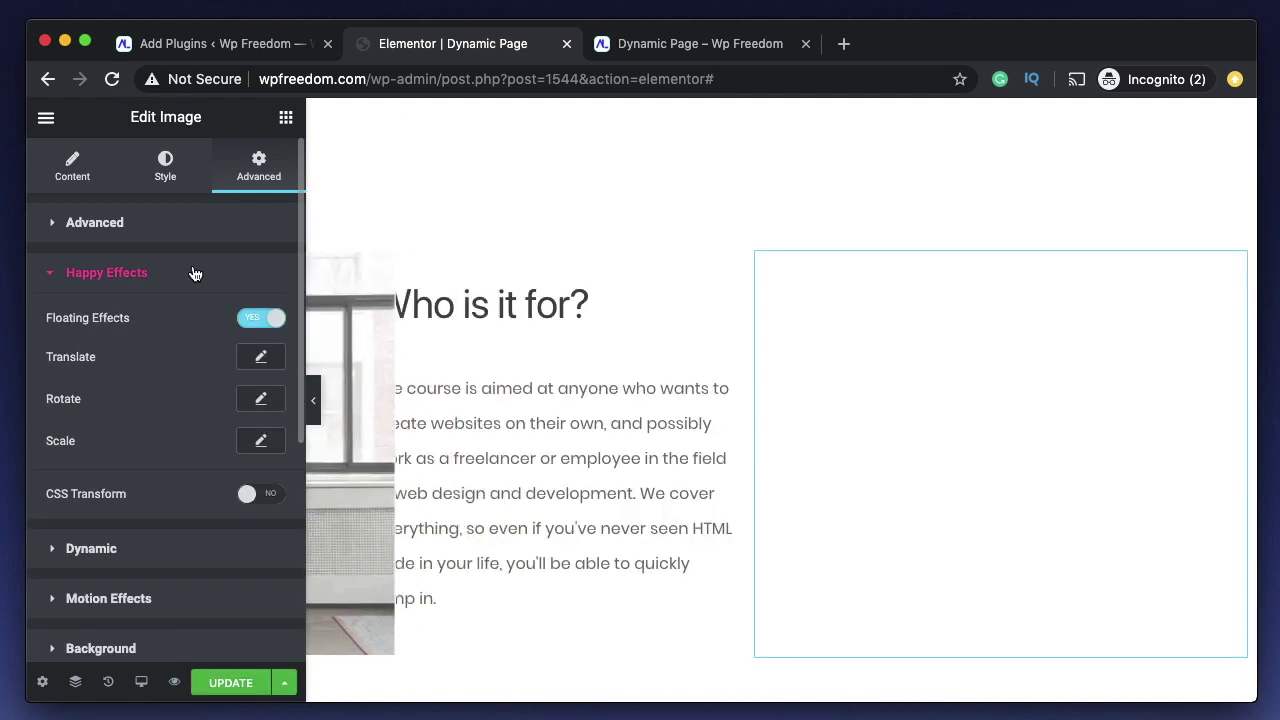
{"action": "left_click", "coordinate": [191, 273]}
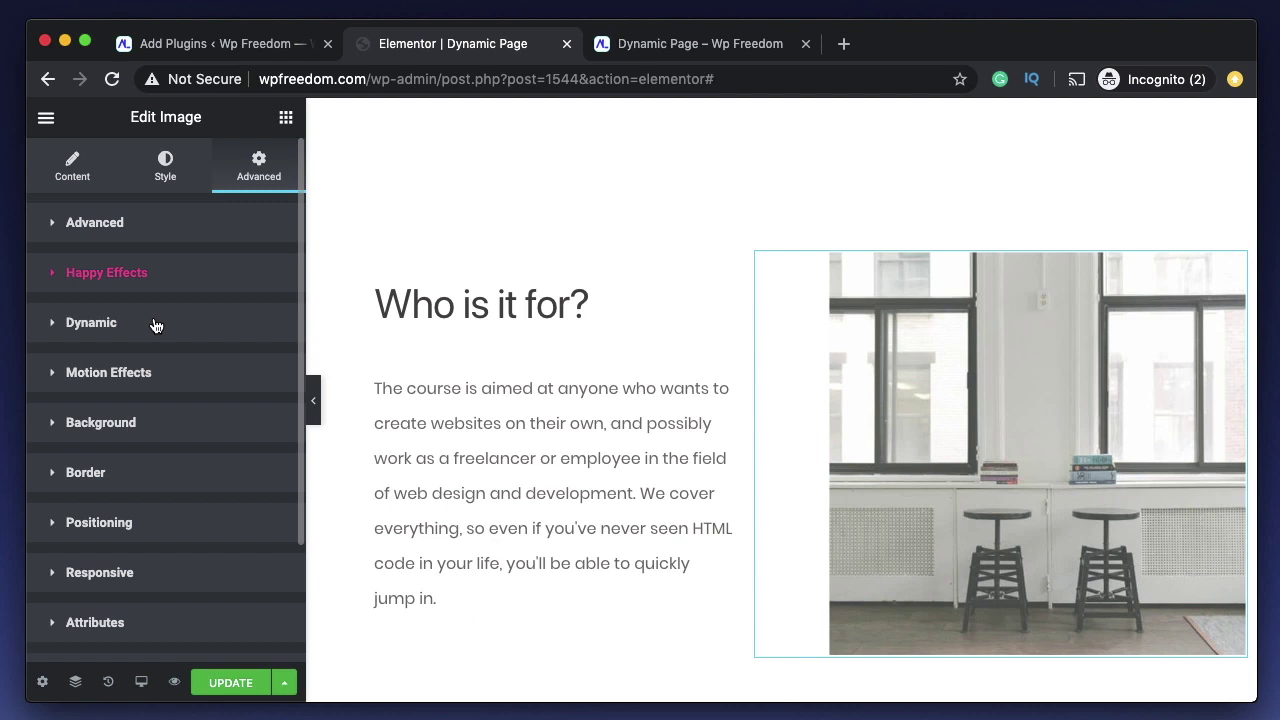
{"action": "left_click", "coordinate": [155, 325]}
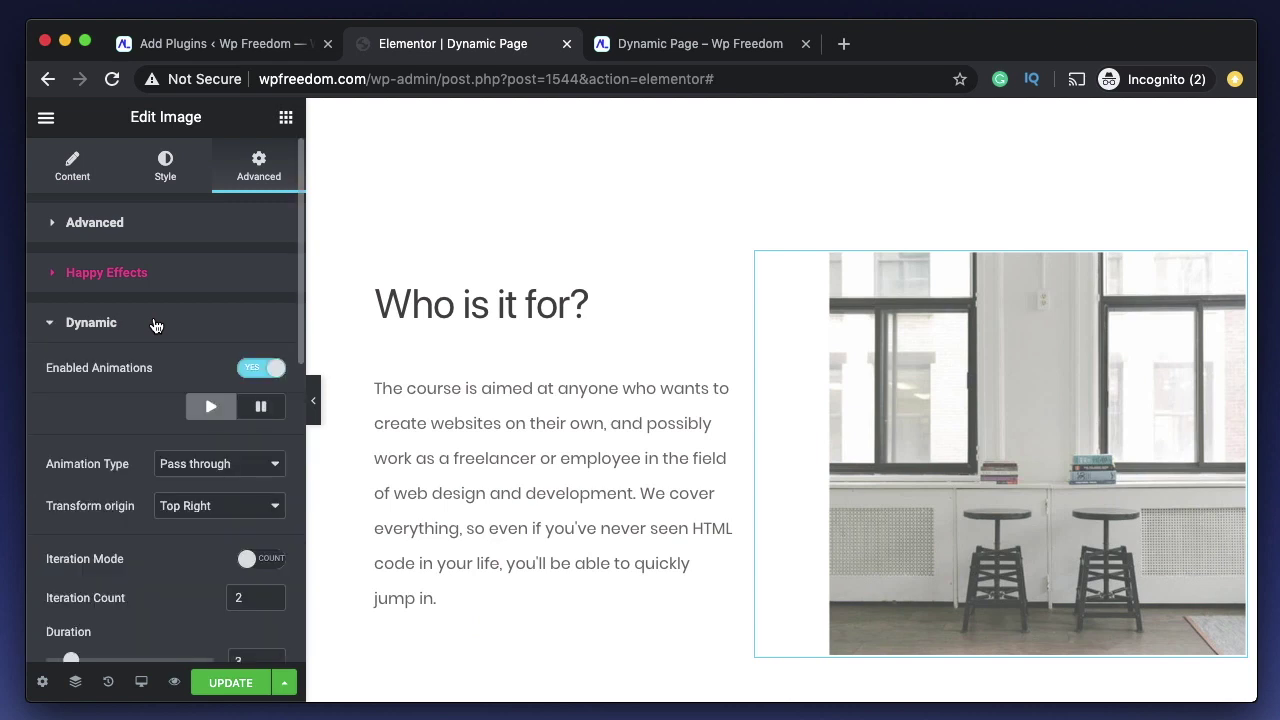
{"action": "left_click", "coordinate": [137, 325]}
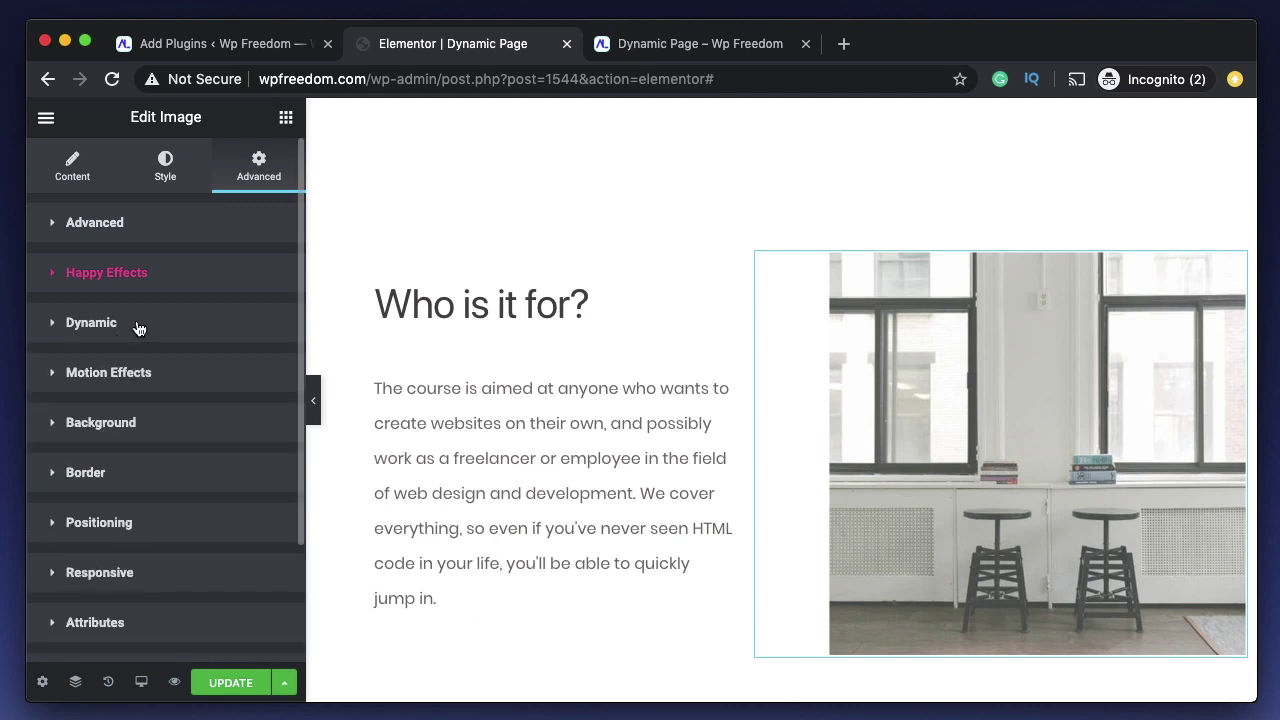
{"action": "left_click", "coordinate": [152, 276]}
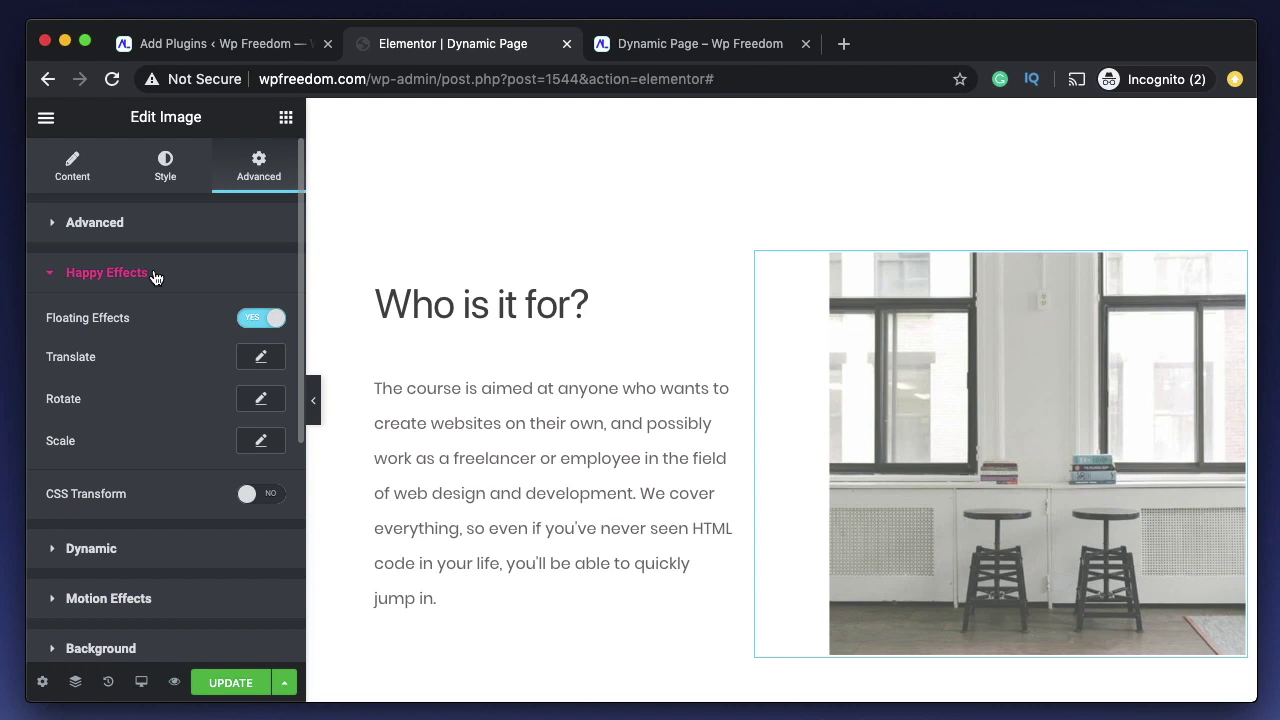
Turn on the Translate floating effect for the image and disable its Dynamic animations
{"action": "left_click", "coordinate": [272, 358]}
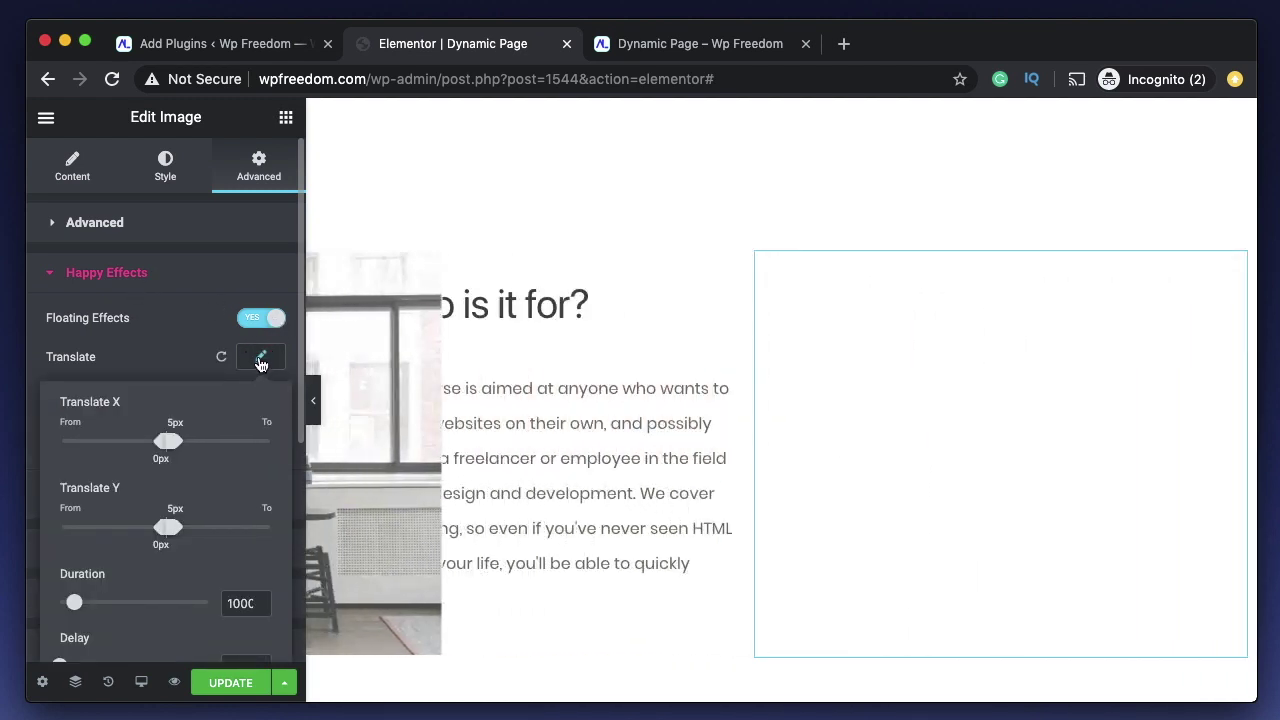
{"action": "left_click", "coordinate": [188, 285]}
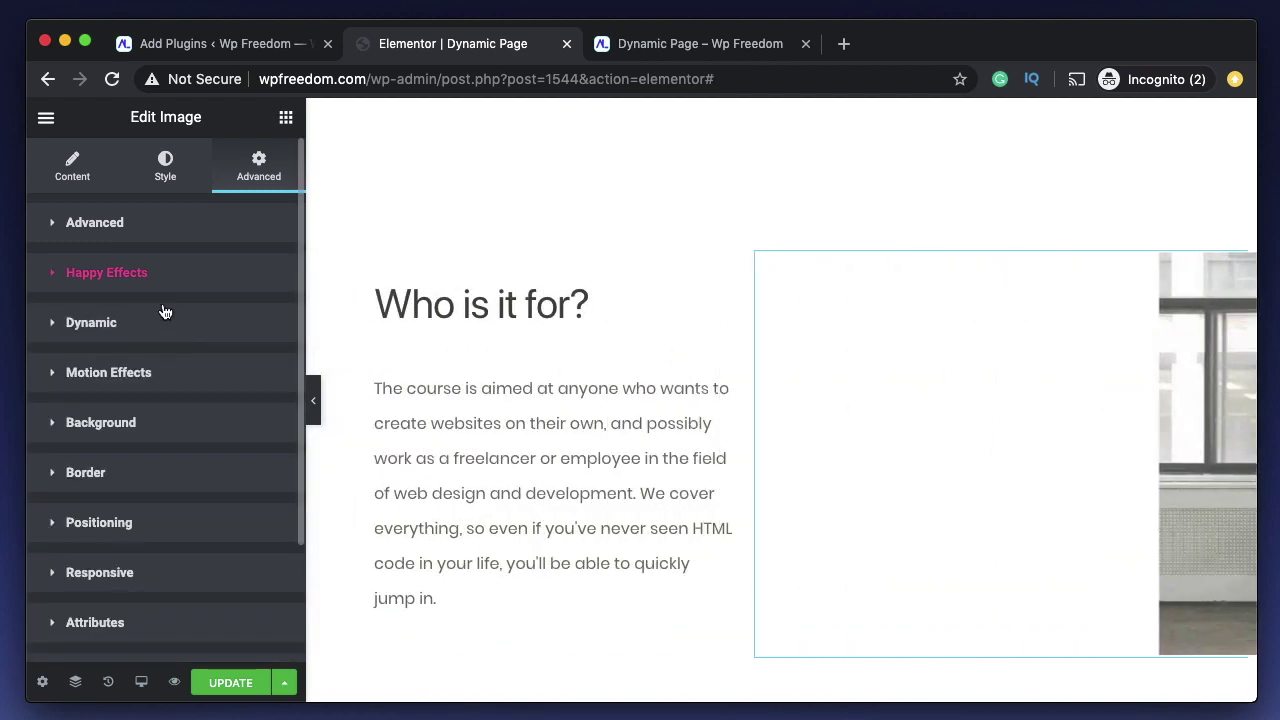
{"action": "left_click", "coordinate": [166, 328]}
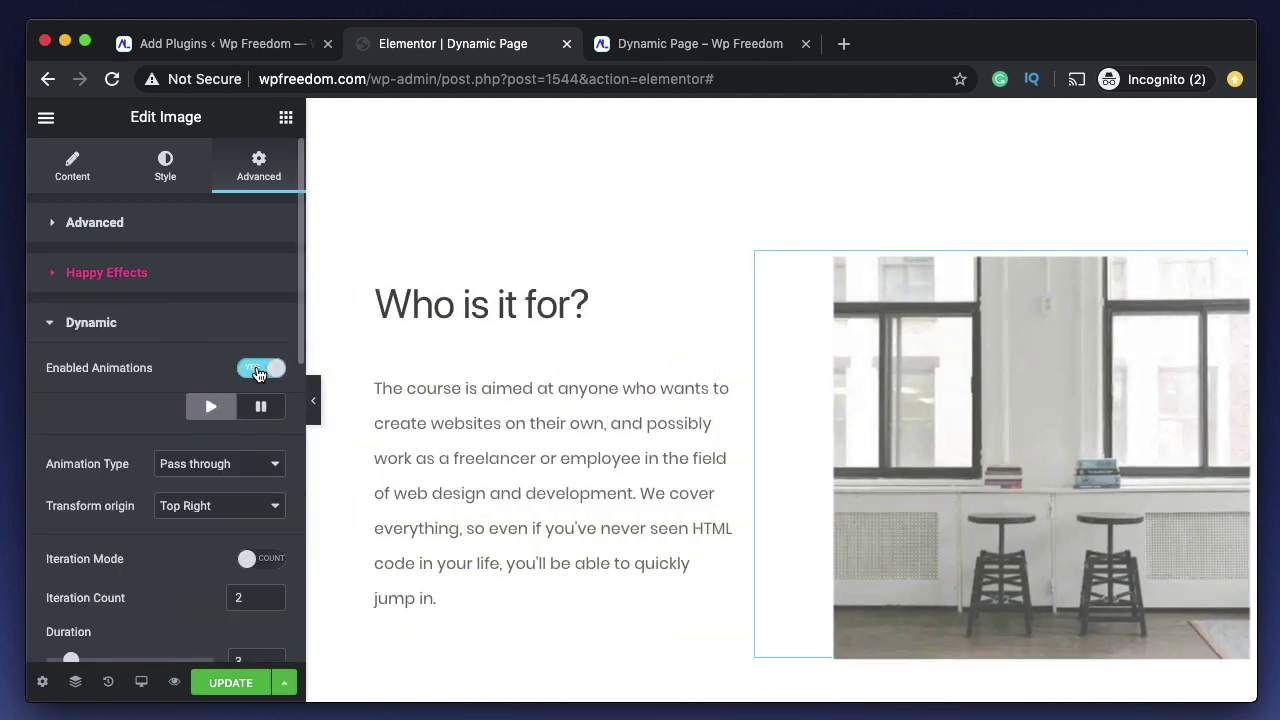
{"action": "left_click", "coordinate": [260, 367]}
{"action": "left_click", "coordinate": [207, 320]}
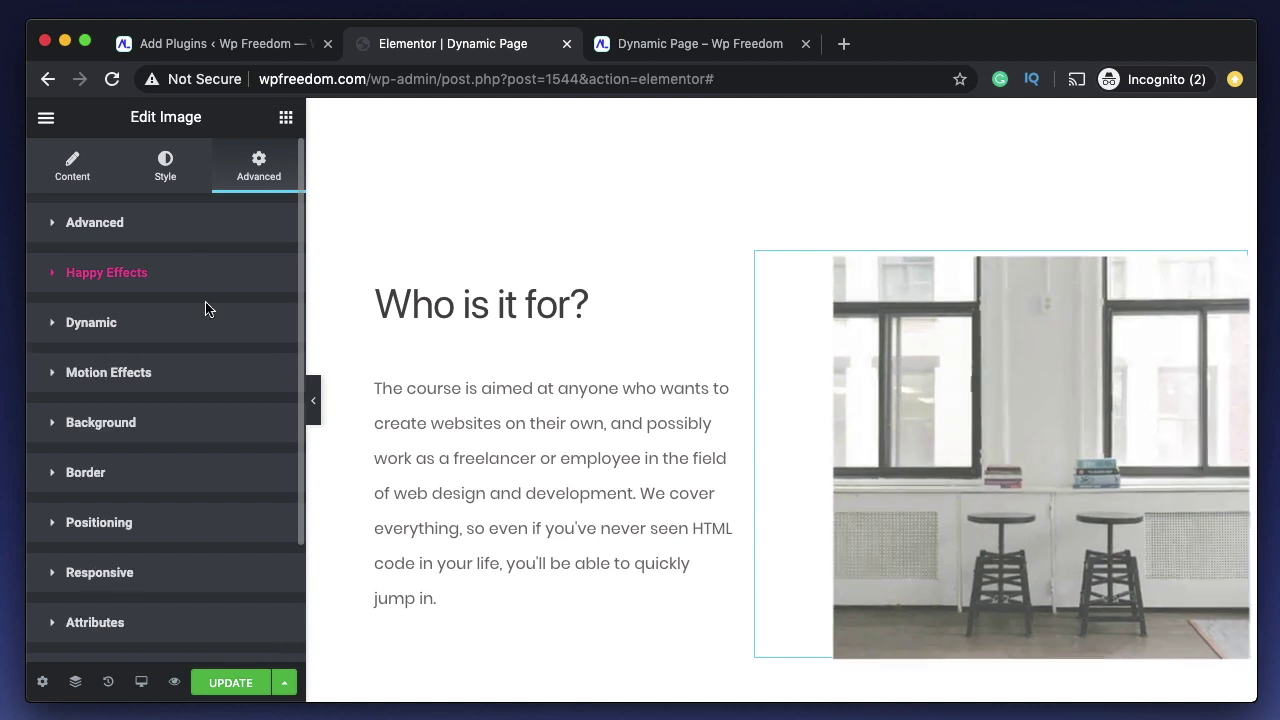
Toggle the image's floating effects off and on, and set Translate X from -17 to 21 px and Translate Y from -29 to 29 px
{"action": "left_click", "coordinate": [177, 278]}
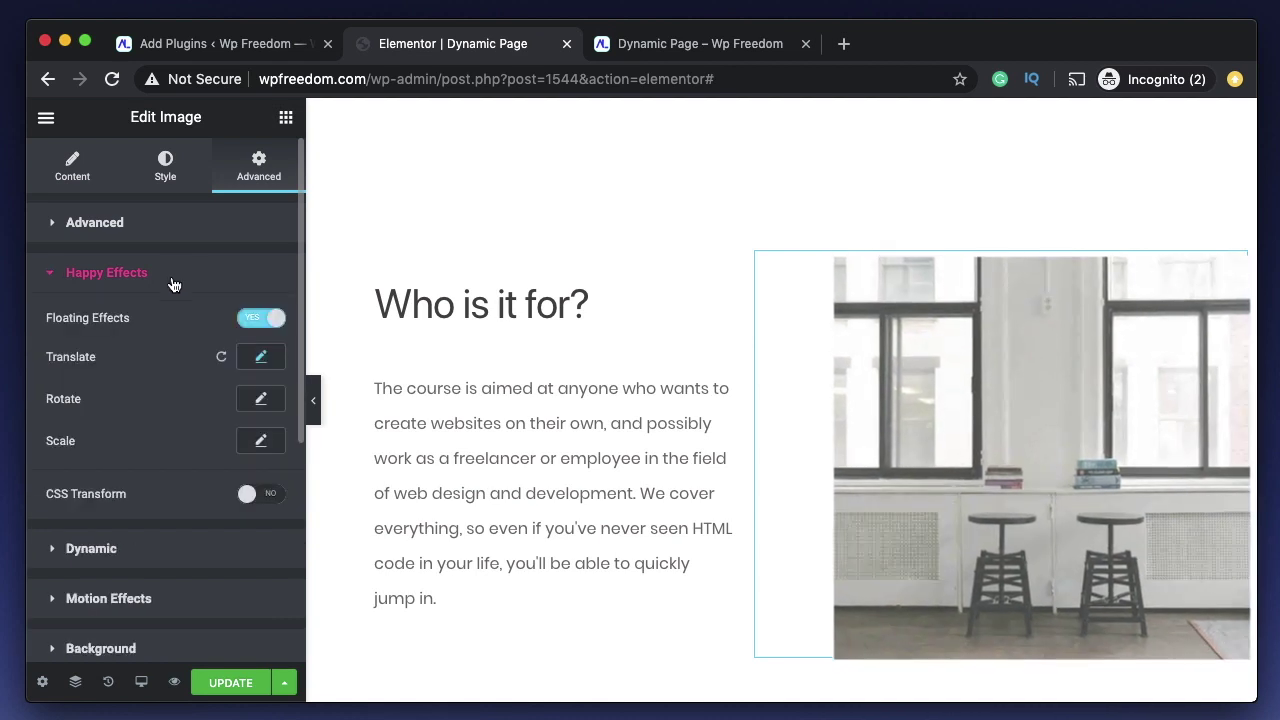
{"action": "left_click", "coordinate": [255, 319]}
{"action": "left_click", "coordinate": [256, 319]}
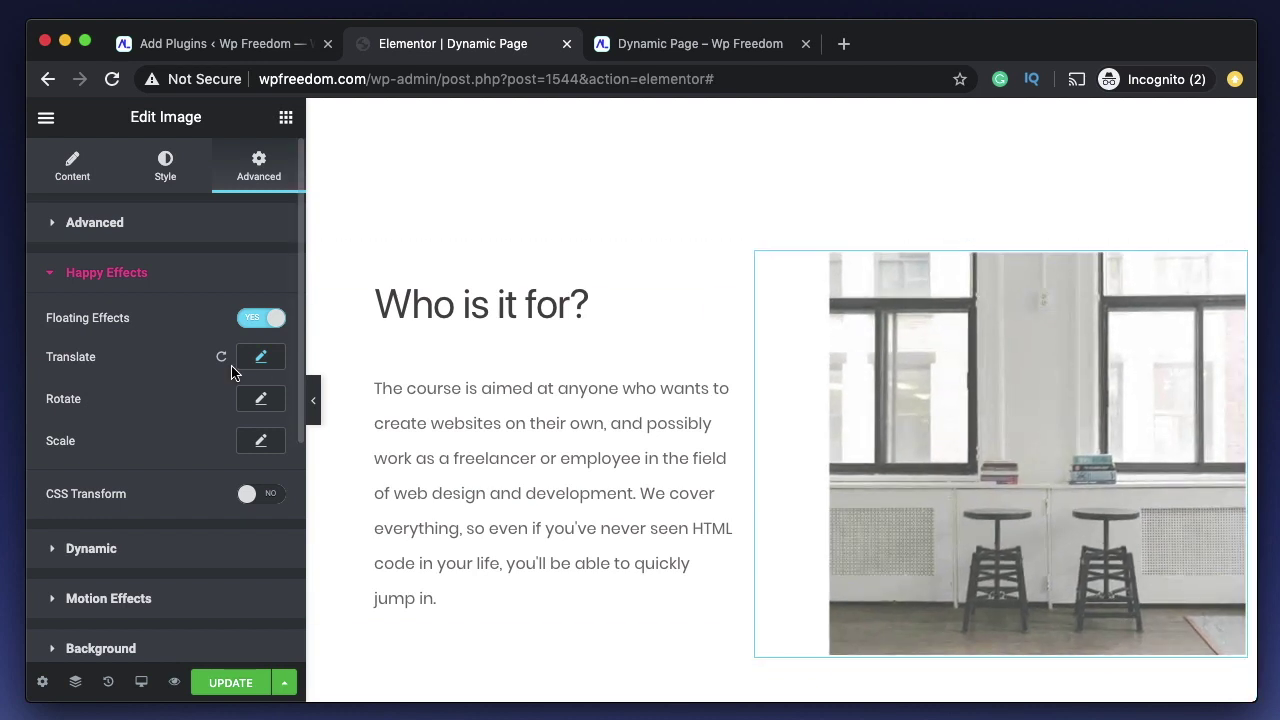
{"action": "left_click", "coordinate": [261, 356]}
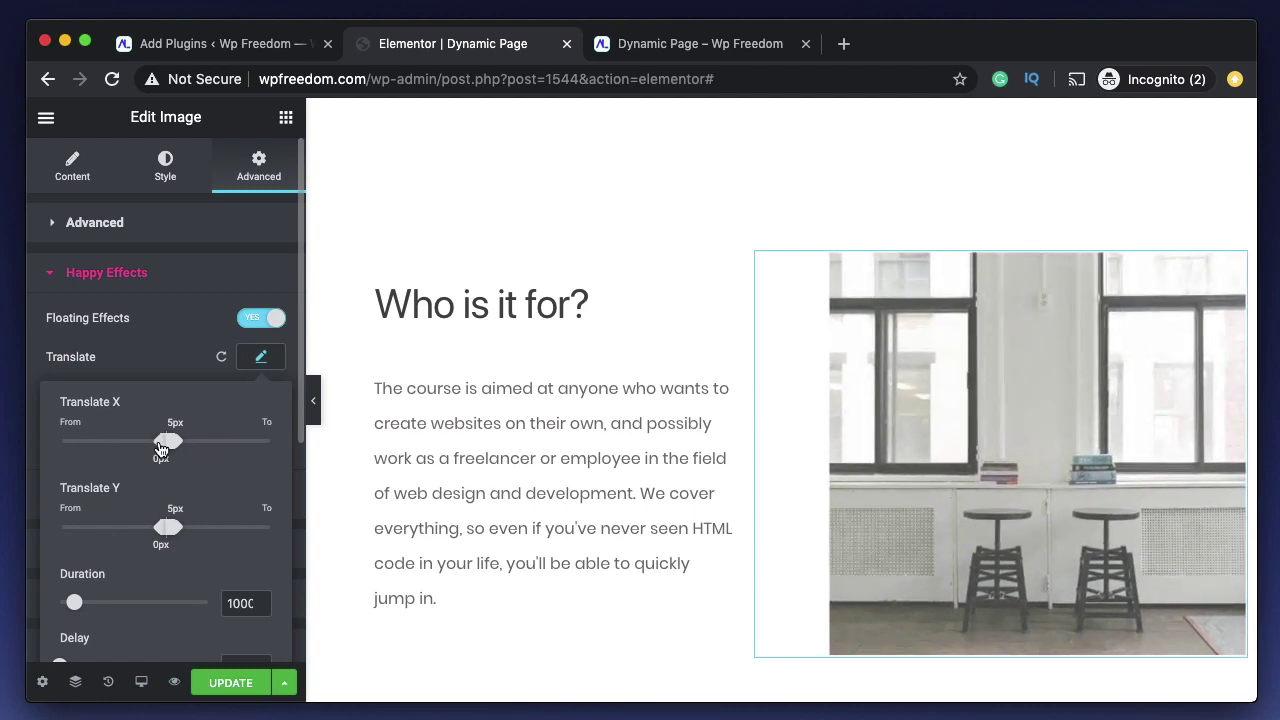
{"action": "left_click_drag", "start_coordinate": [160, 449], "coordinate": [141, 455]}
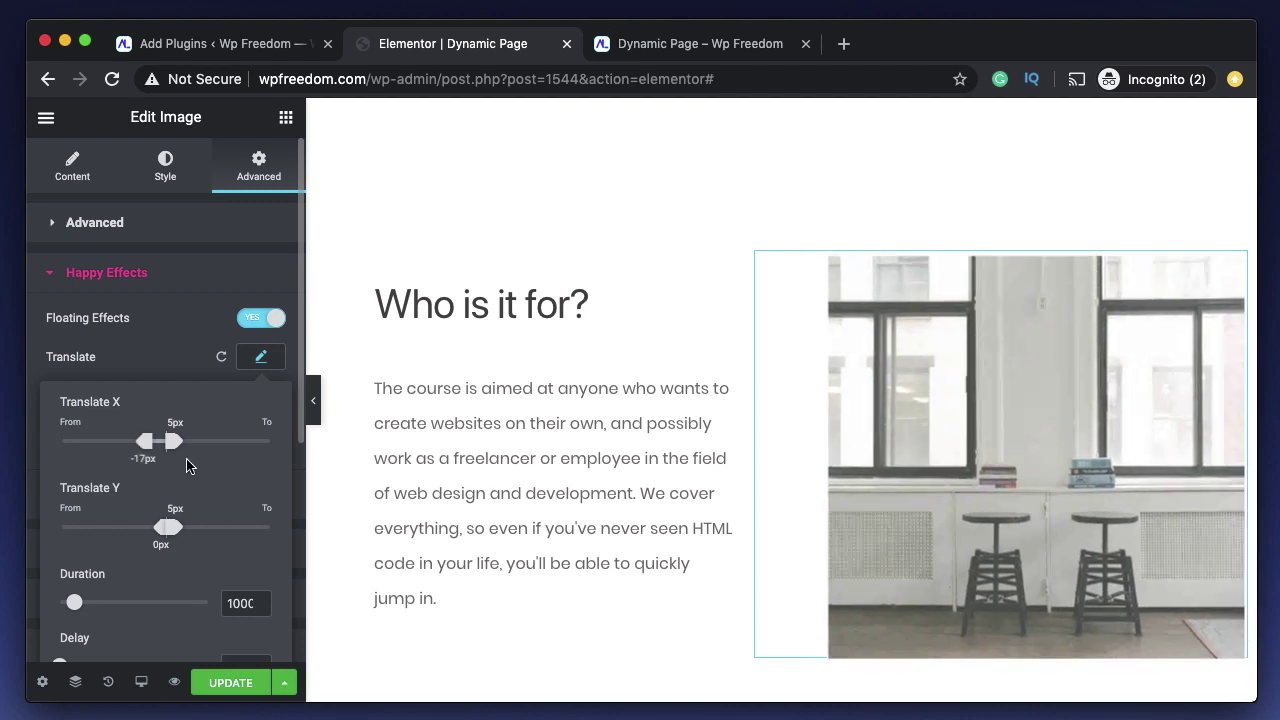
{"action": "left_click_drag", "start_coordinate": [176, 444], "coordinate": [194, 444]}
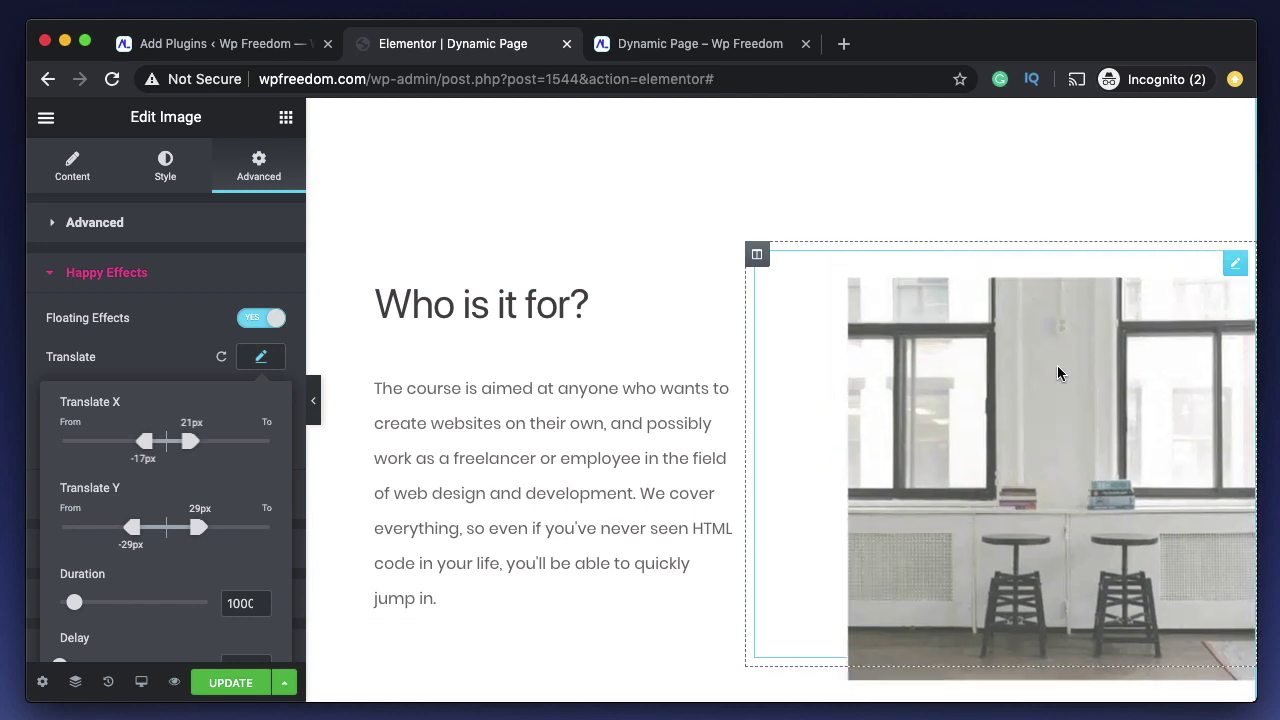
Check the Translate duration, reset Translate to its default, and try the image's Rotate effect with 0 to 45 px on all three axes
{"action": "left_click", "coordinate": [260, 358]}
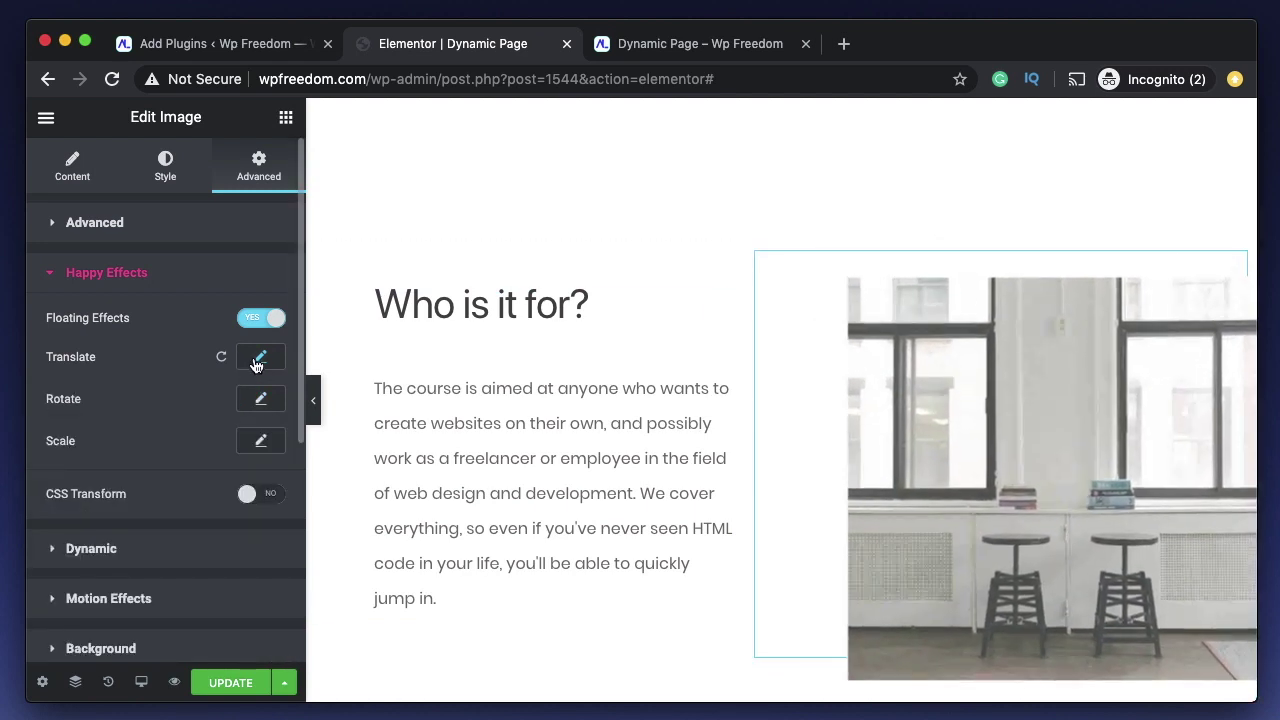
{"action": "left_click", "coordinate": [258, 360]}
{"action": "scroll", "coordinate": [237, 530], "scroll_direction": "down", "scroll_amount": 1}
{"action": "double_click", "coordinate": [238, 526]}
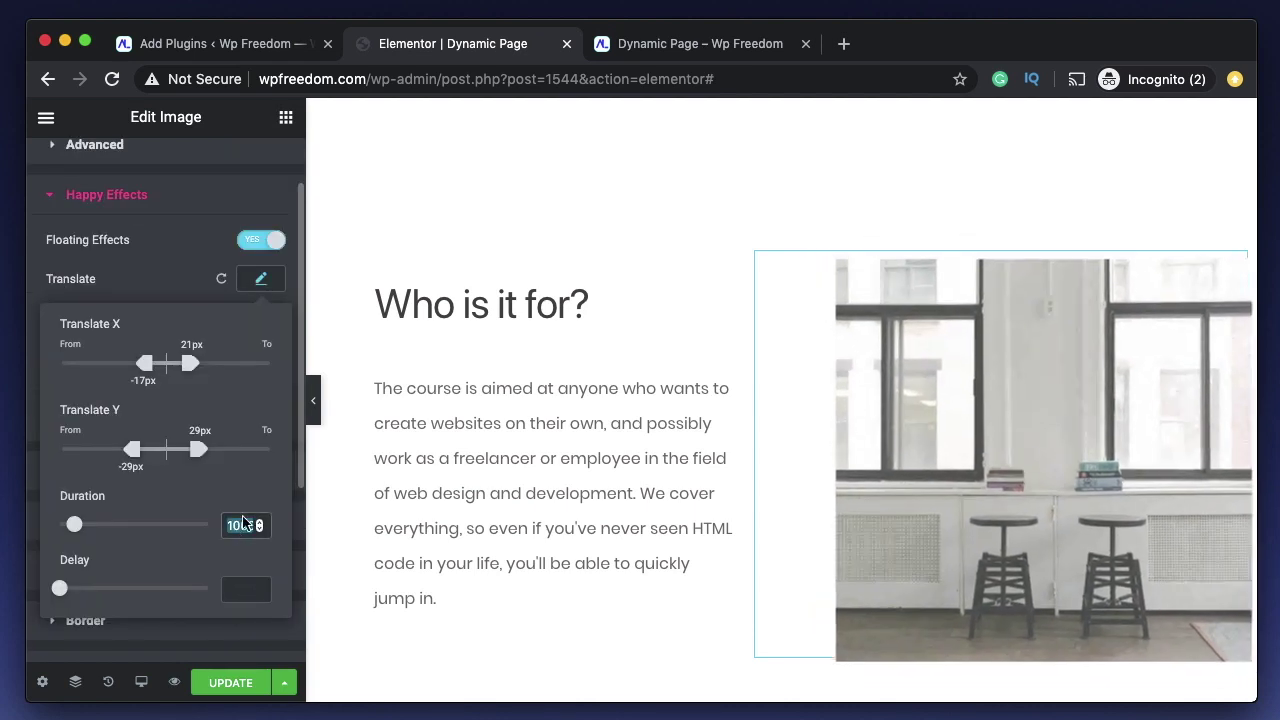
{"action": "left_click", "coordinate": [260, 278]}
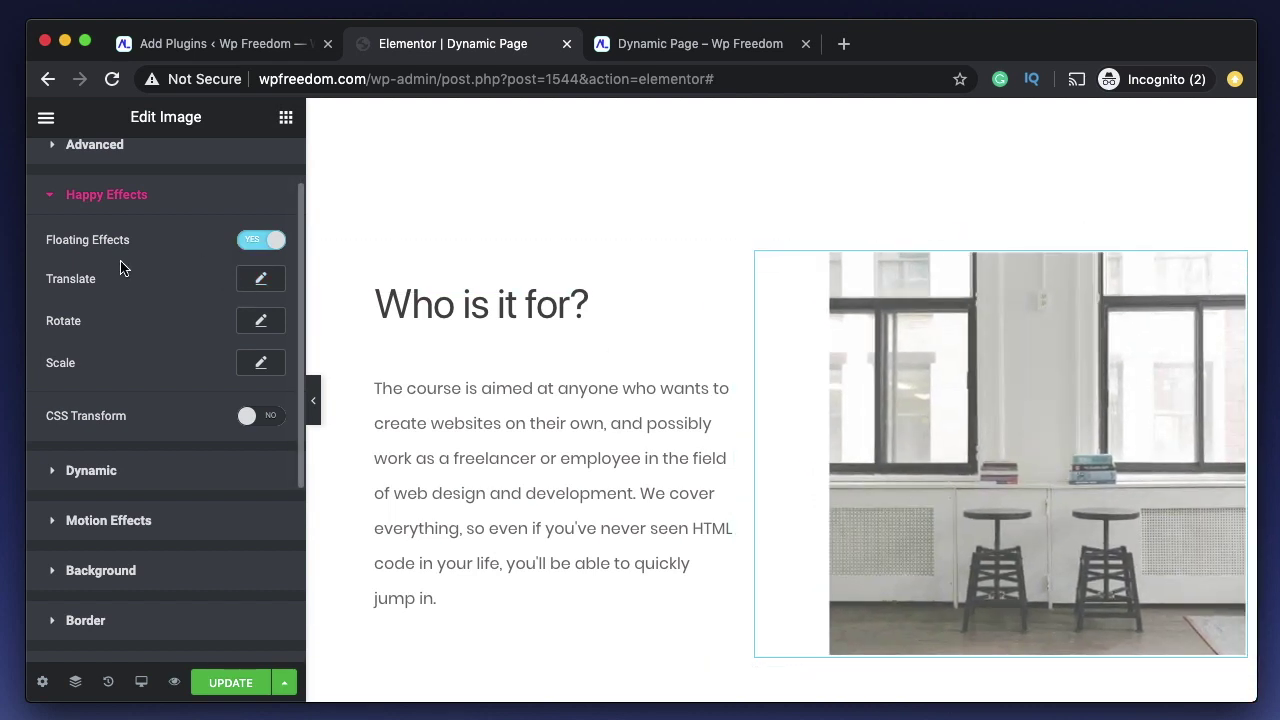
{"action": "left_click", "coordinate": [261, 321]}
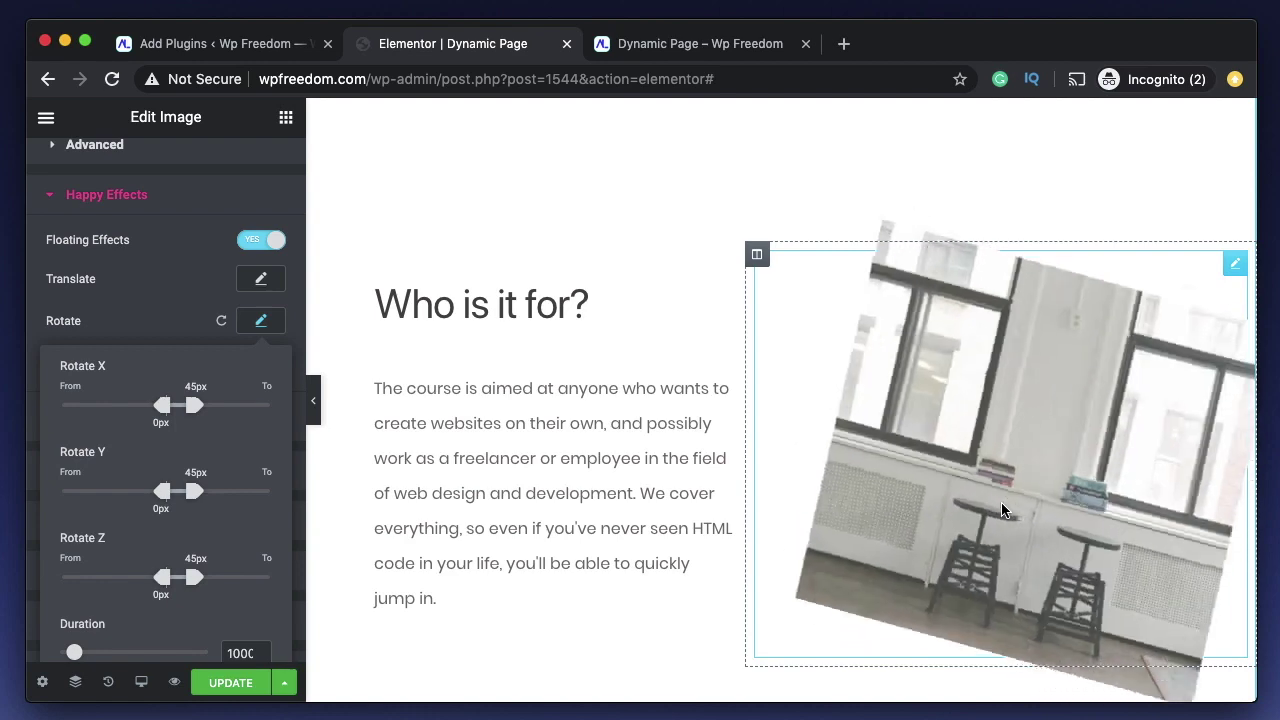
Turn on the Scale floating effect for the middle "Our Teaching Team" portrait, scaling X and Y from 1 to 1.2 px
{"action": "scroll", "coordinate": [680, 491], "scroll_direction": "down", "scroll_amount": 3}
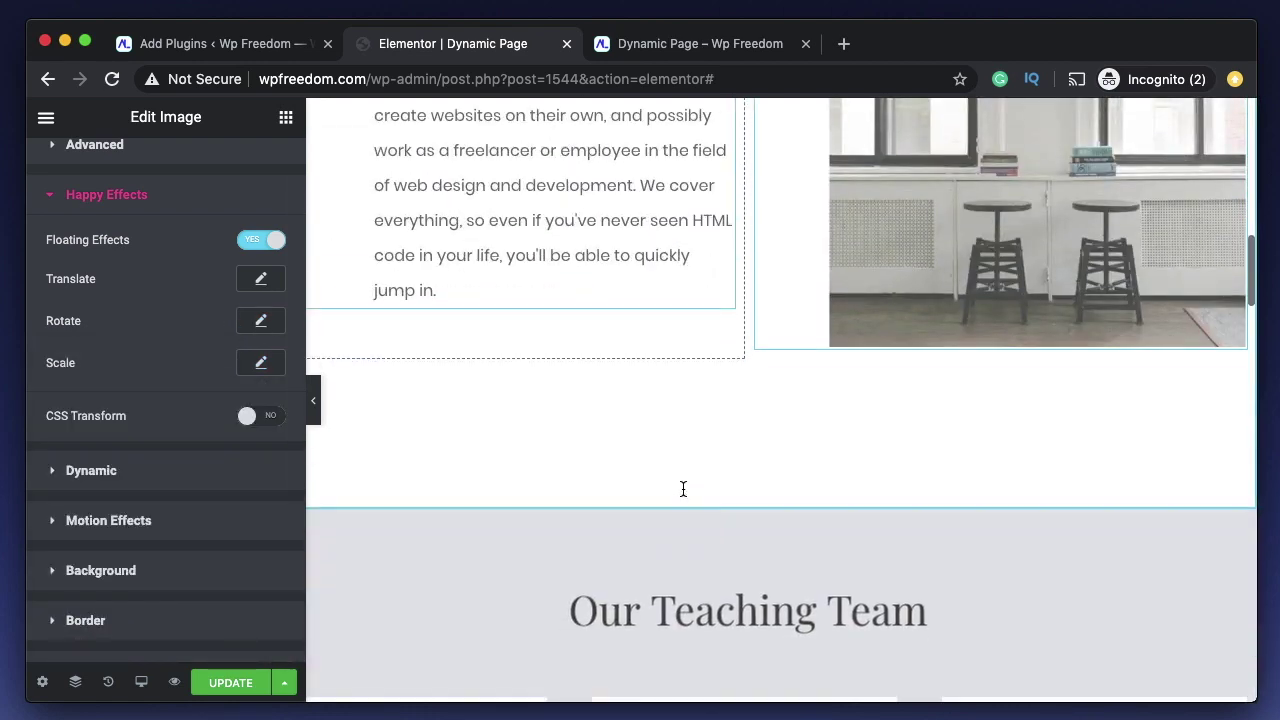
{"action": "scroll", "coordinate": [683, 489], "scroll_direction": "down", "scroll_amount": 4}
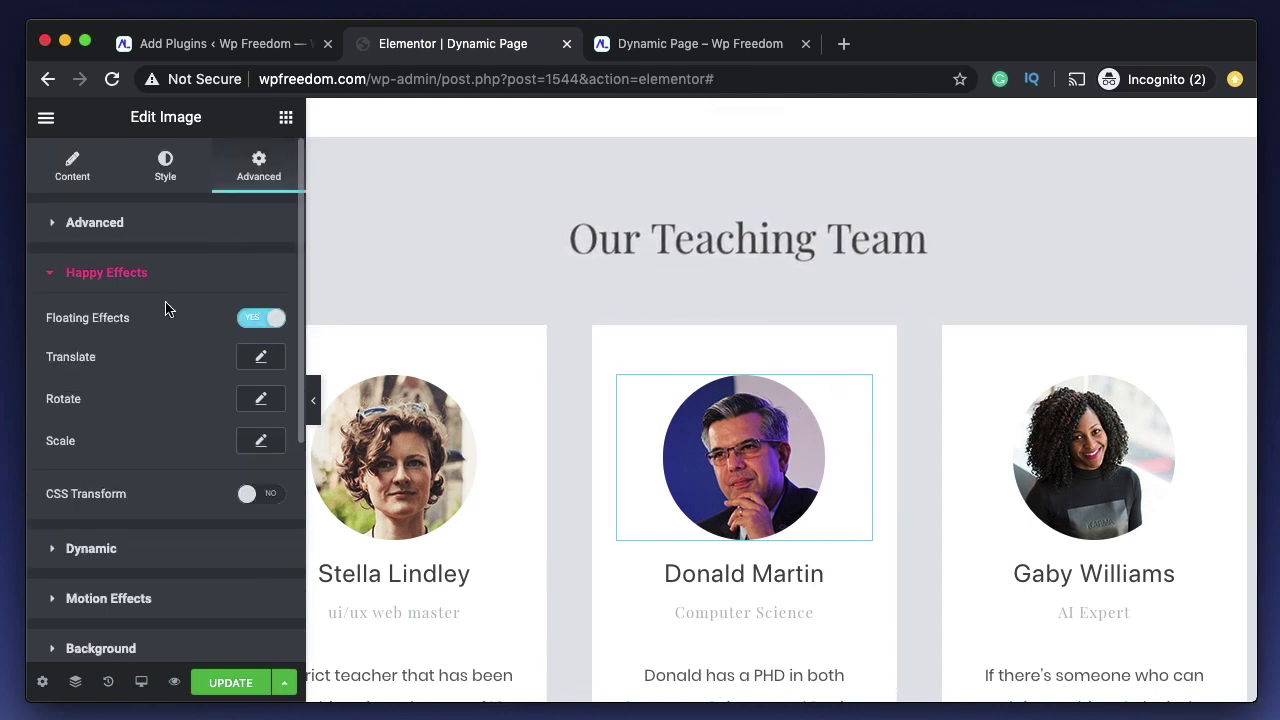
{"action": "left_click", "coordinate": [261, 441]}
{"action": "left_click", "coordinate": [260, 448]}
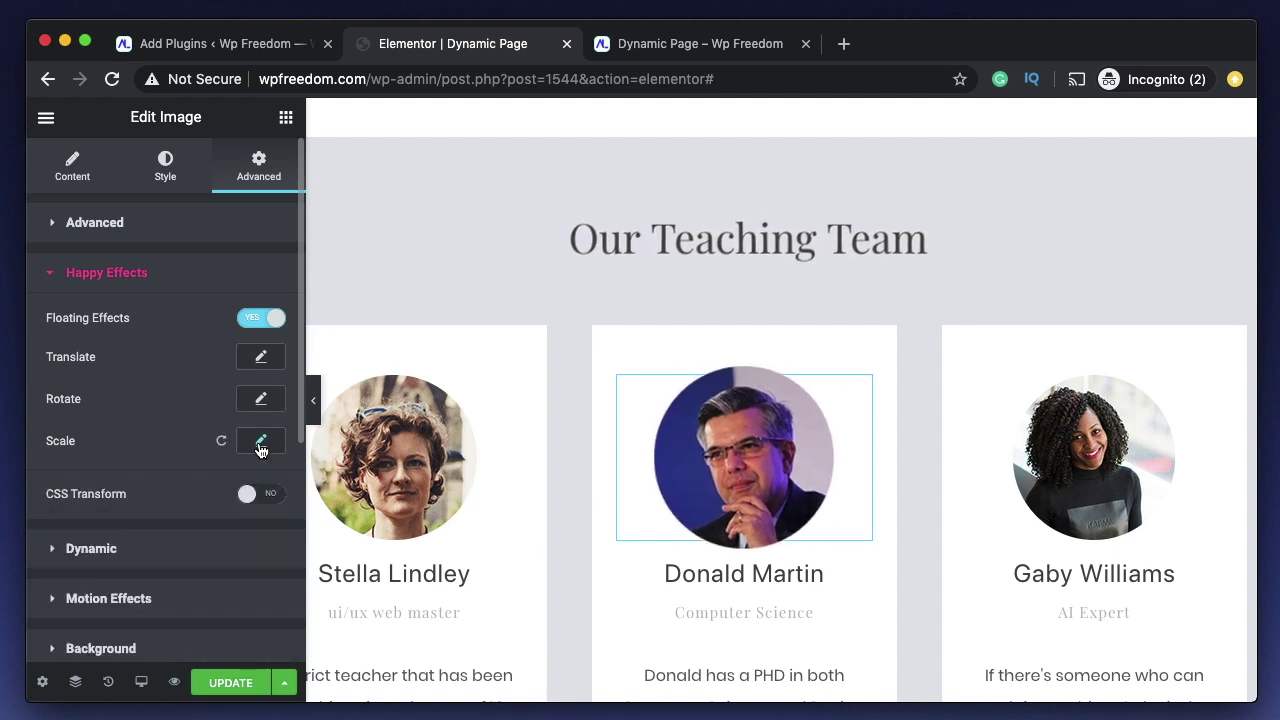
{"action": "left_click", "coordinate": [265, 447]}
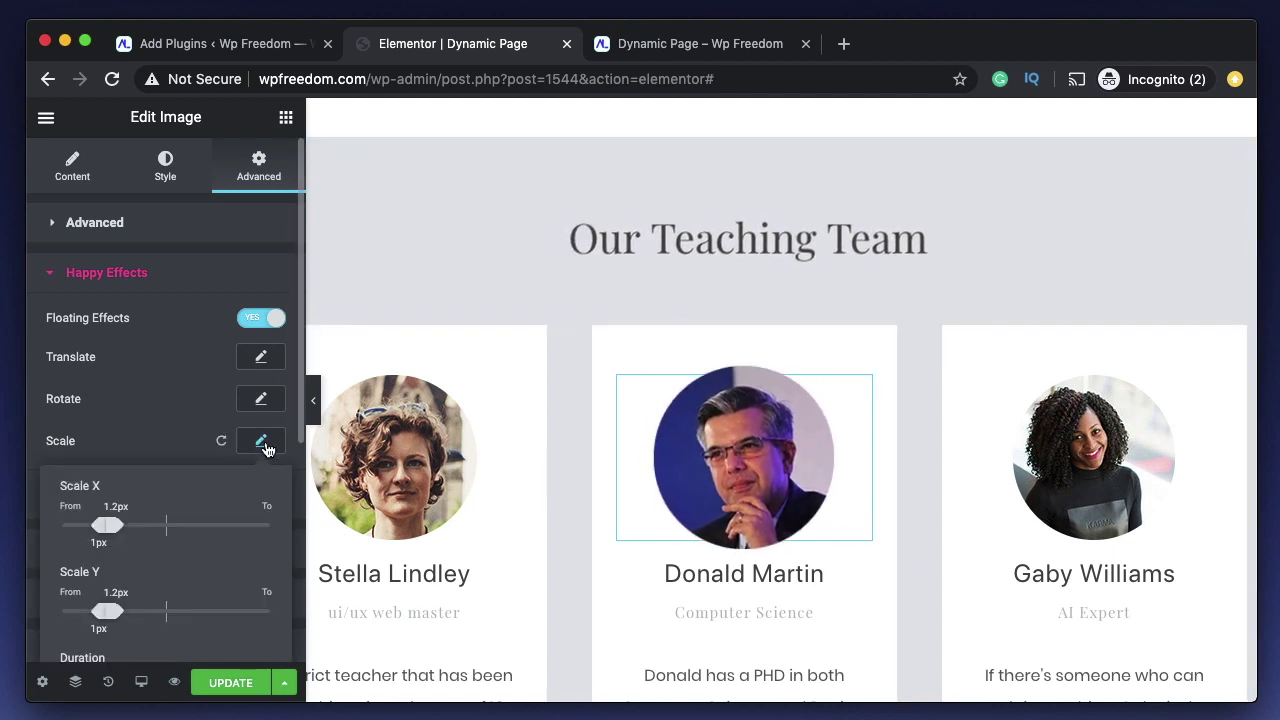
{"action": "scroll", "coordinate": [130, 440], "scroll_direction": "down", "scroll_amount": 2}
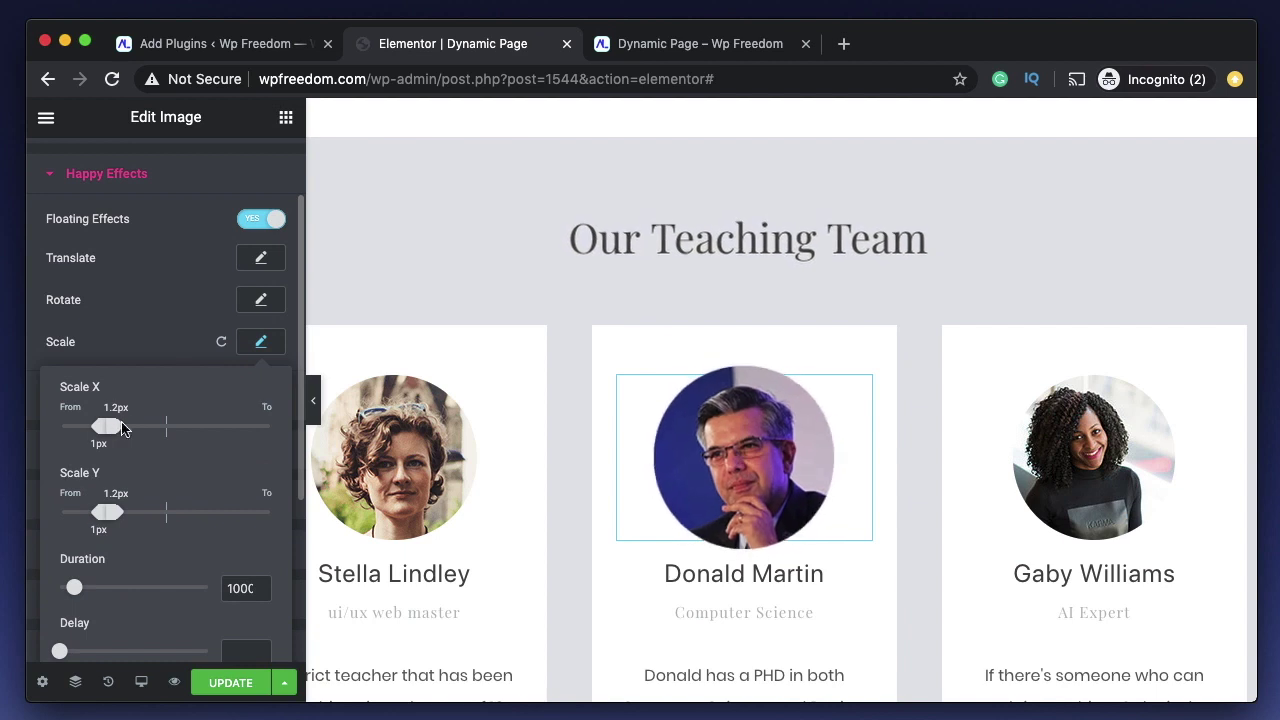
{"action": "scroll", "coordinate": [113, 531], "scroll_direction": "down", "scroll_amount": 2}
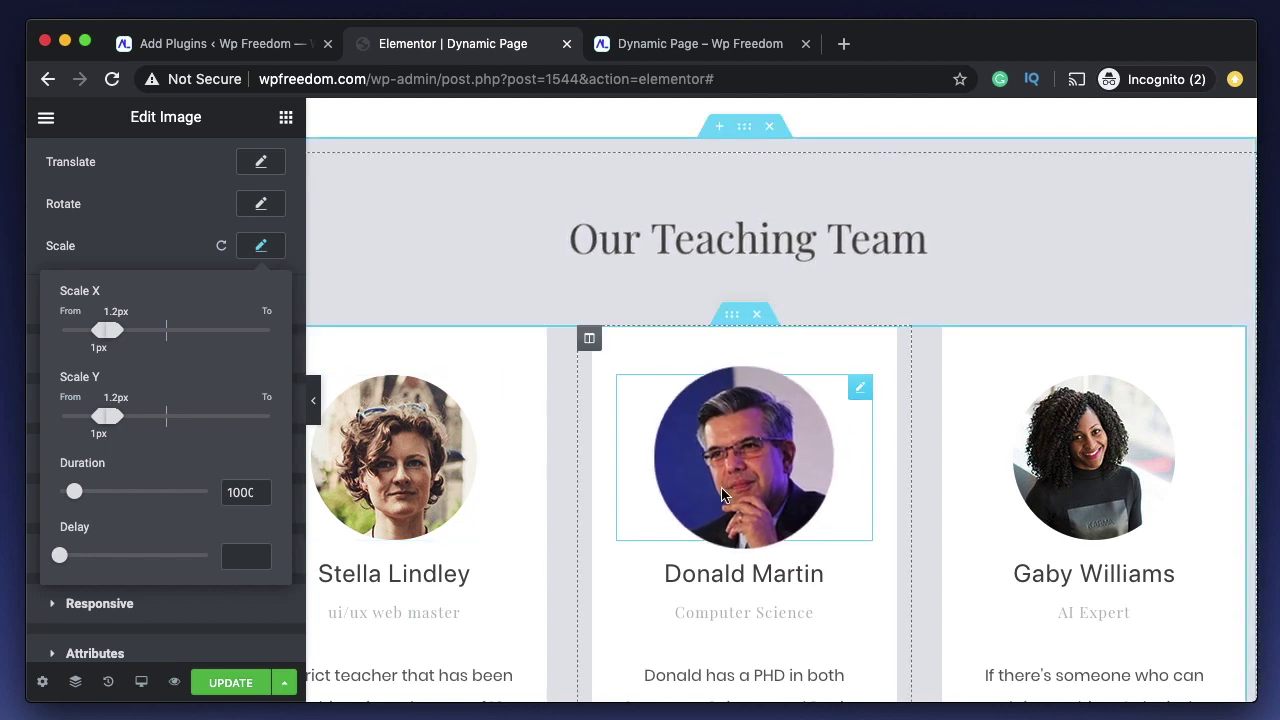
{"action": "left_click", "coordinate": [259, 251]}
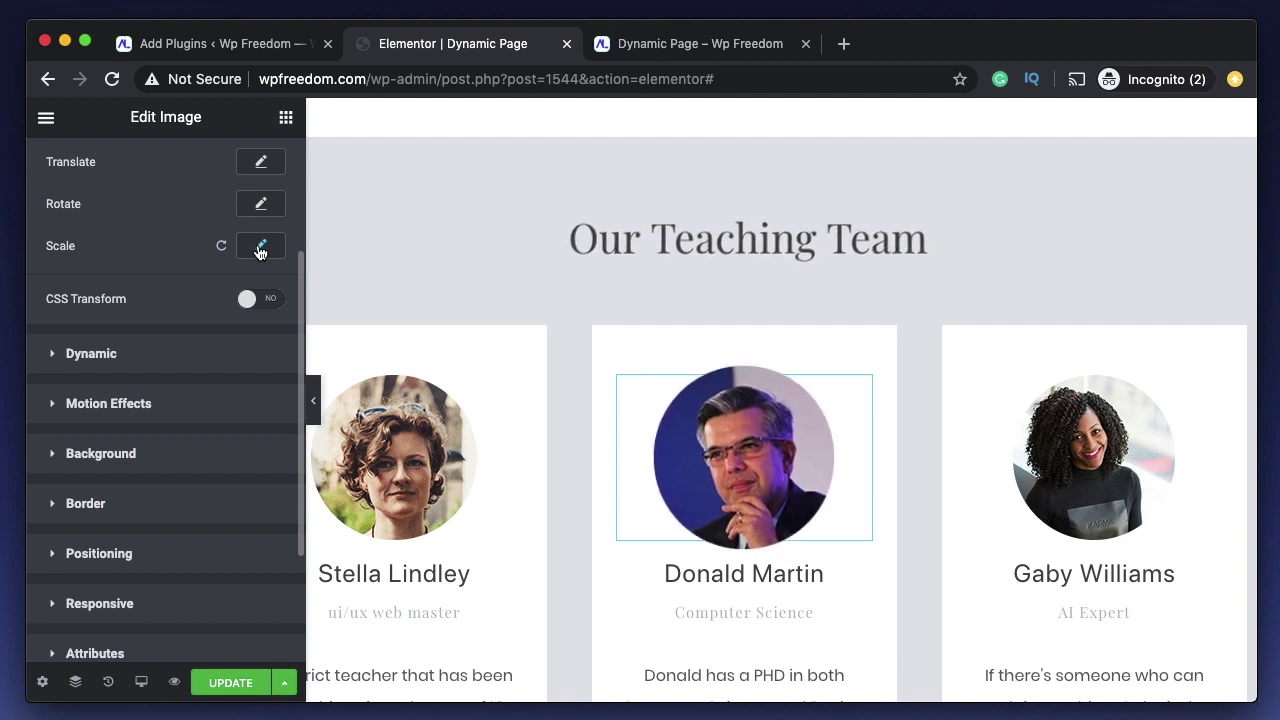
{"action": "scroll", "coordinate": [257, 251], "scroll_direction": "up", "scroll_amount": 1}
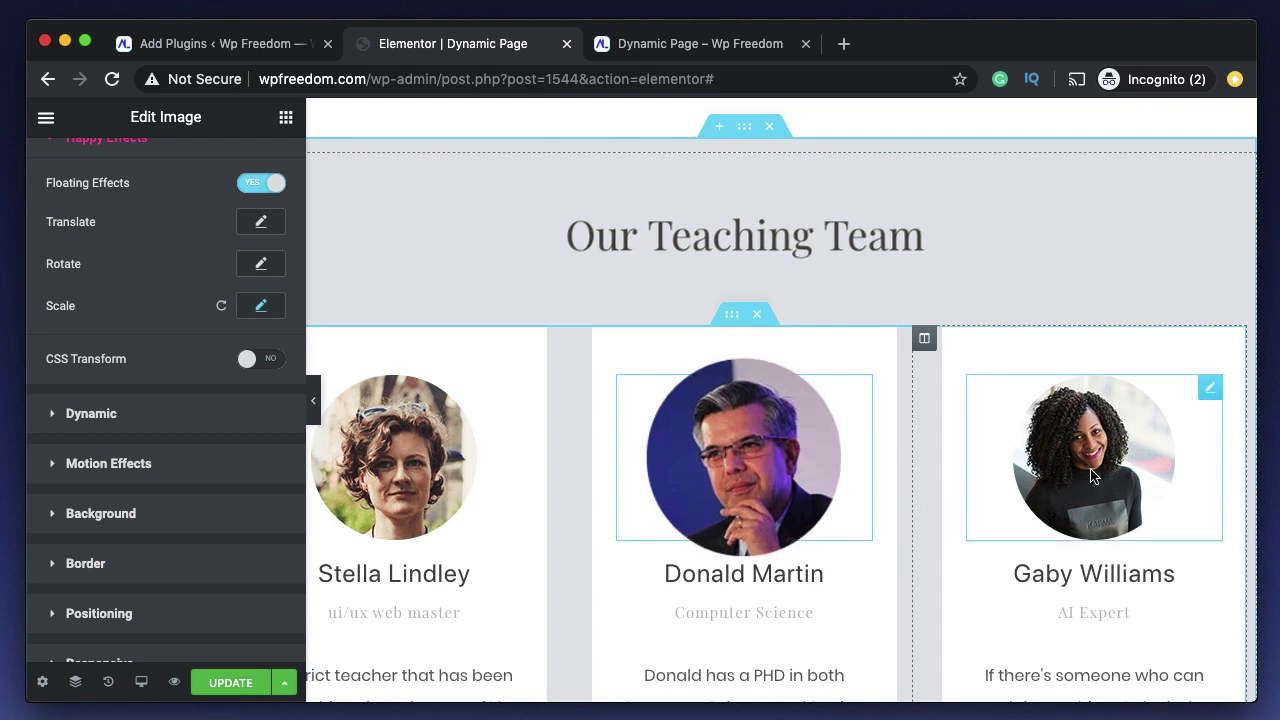
Enable floating effects on the third team member's portrait and turn on its Rotate effect
{"action": "left_click", "coordinate": [1212, 389]}
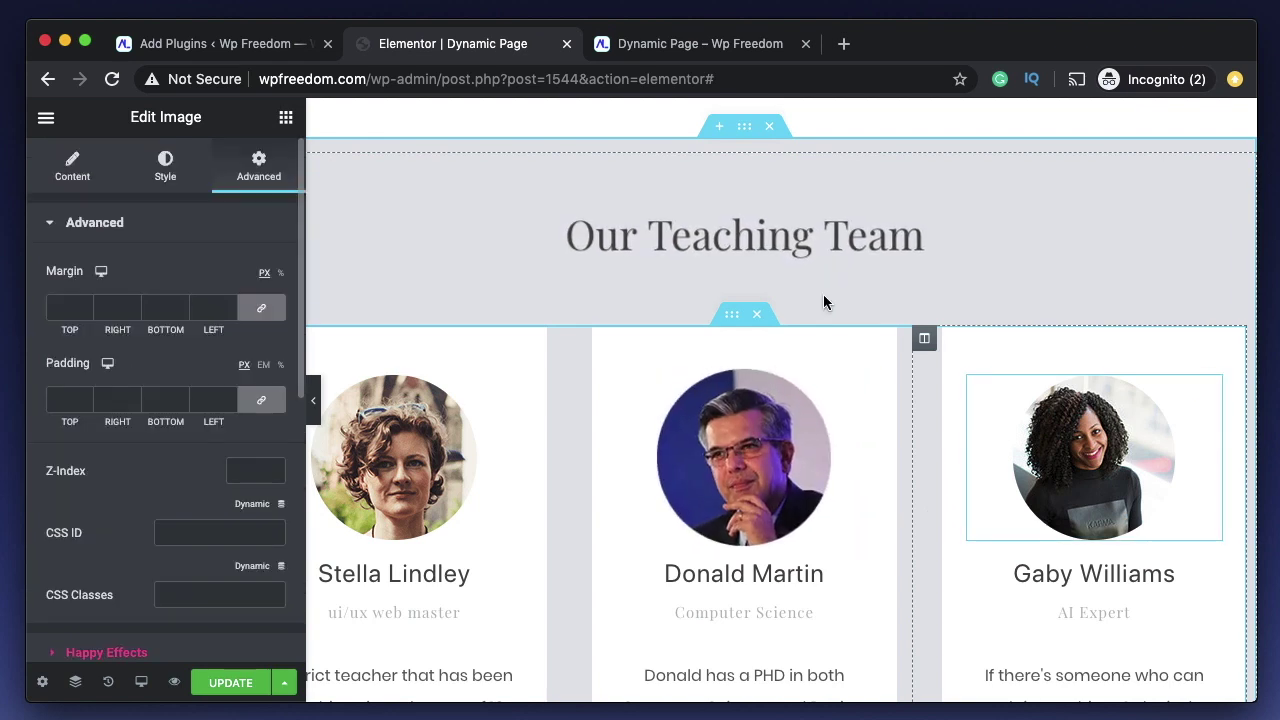
{"action": "scroll", "coordinate": [180, 394], "scroll_direction": "down", "scroll_amount": 5}
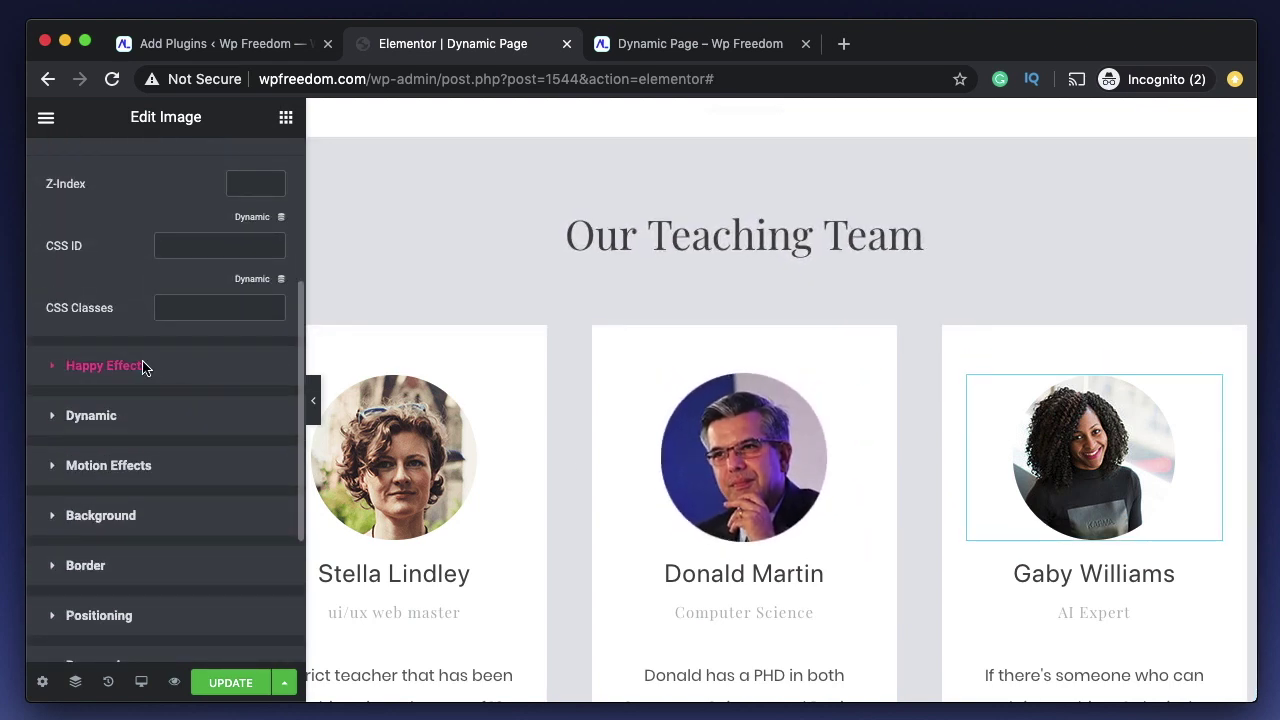
{"action": "left_click", "coordinate": [143, 366]}
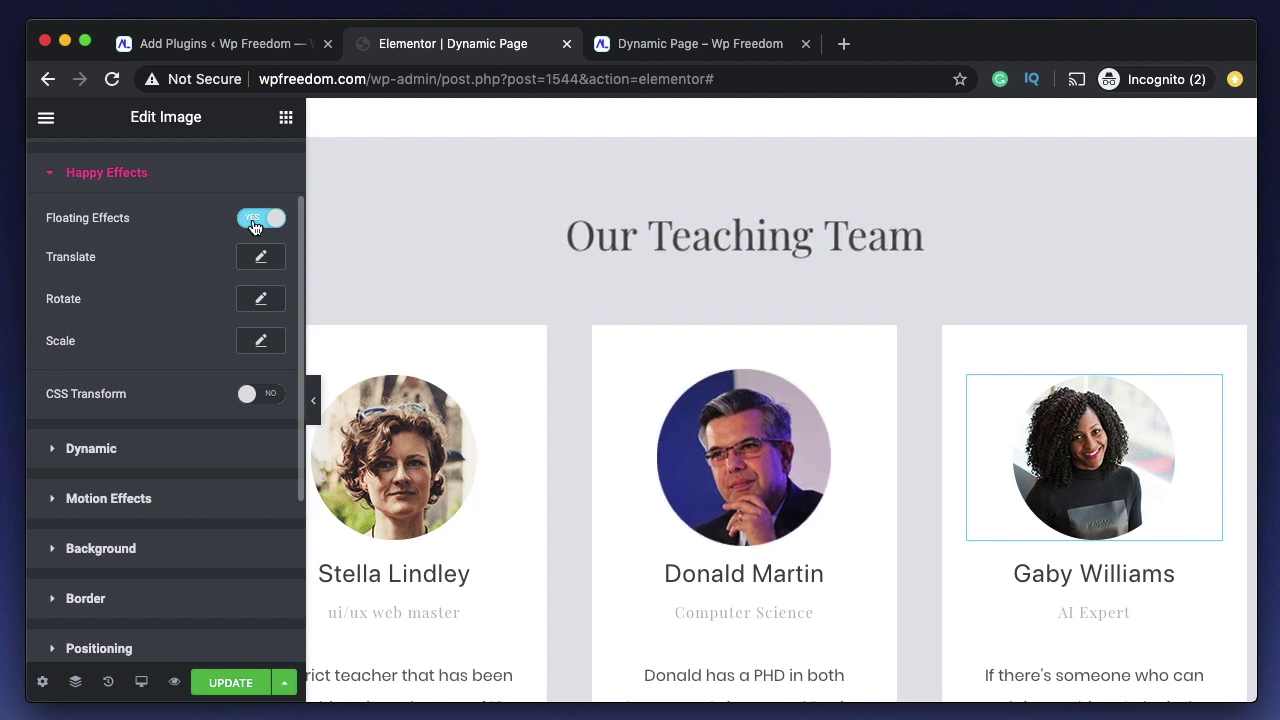
{"action": "left_click", "coordinate": [268, 298]}
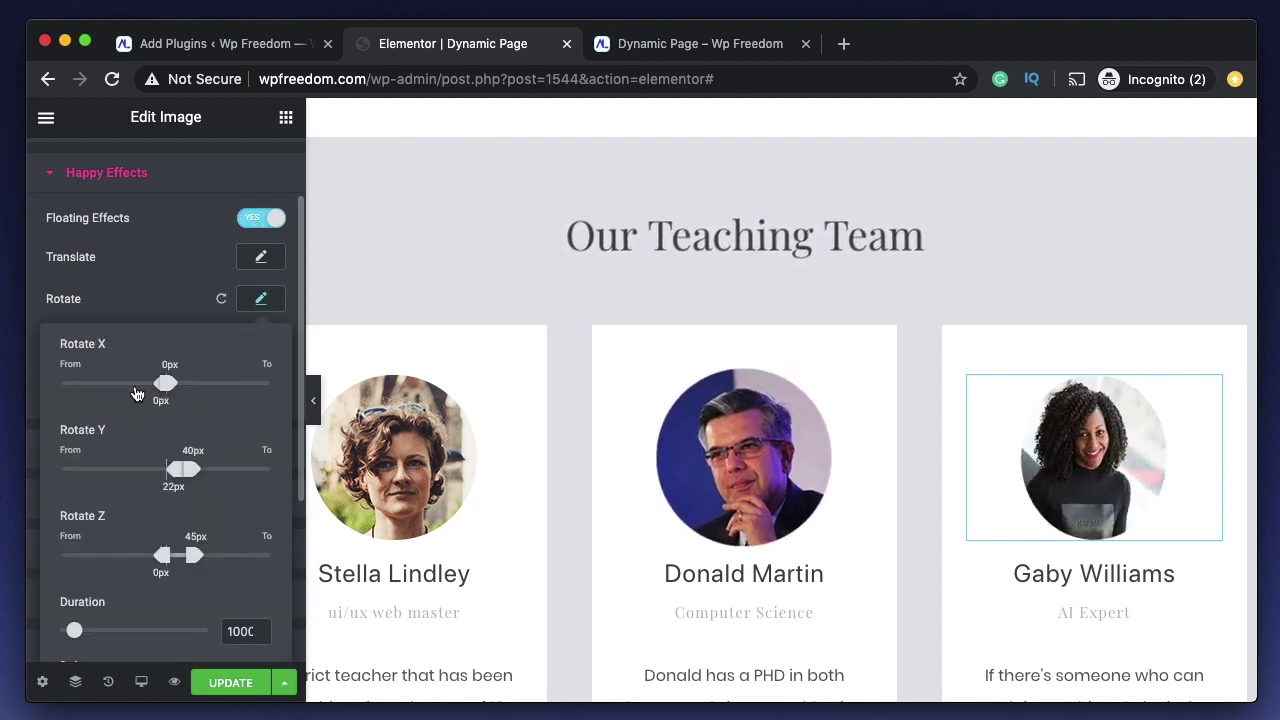
Set the portrait's Rotate X from -76 to 52 px, Rotate Y from about -48 to -22 px, and Rotate Z to 0 px
{"action": "left_click", "coordinate": [134, 389]}
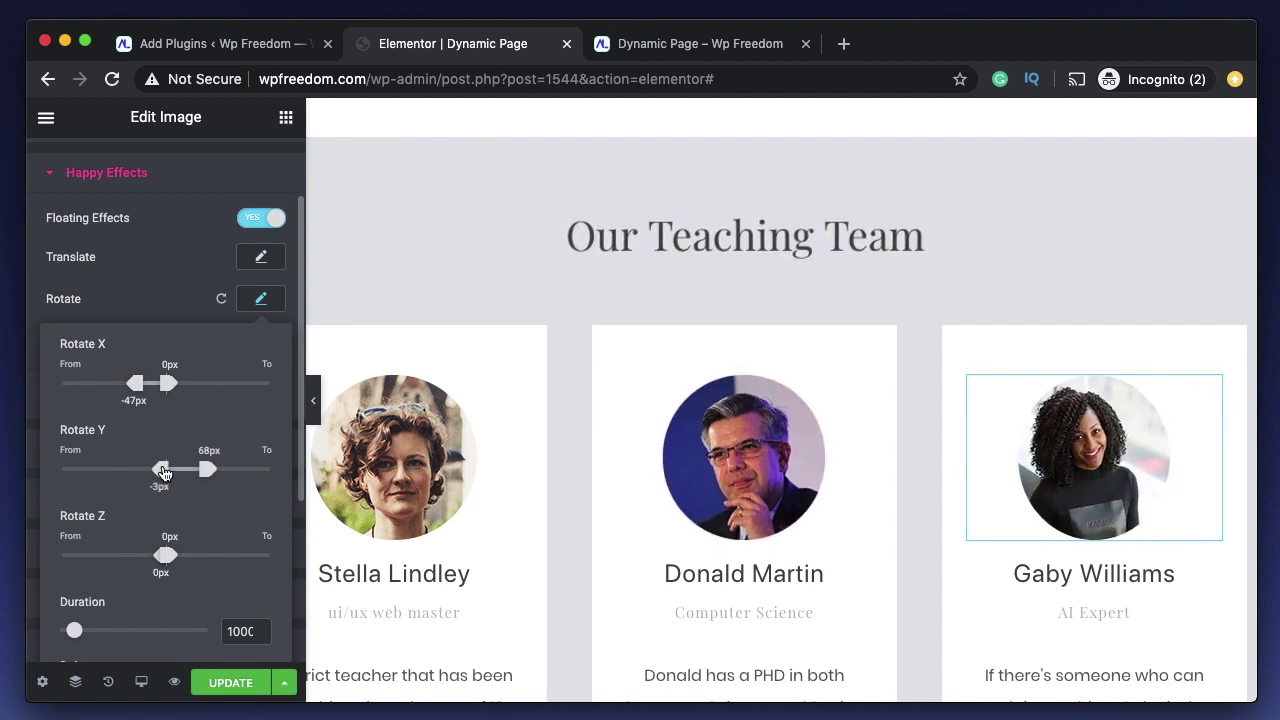
{"action": "left_click_drag", "start_coordinate": [163, 472], "coordinate": [166, 470]}
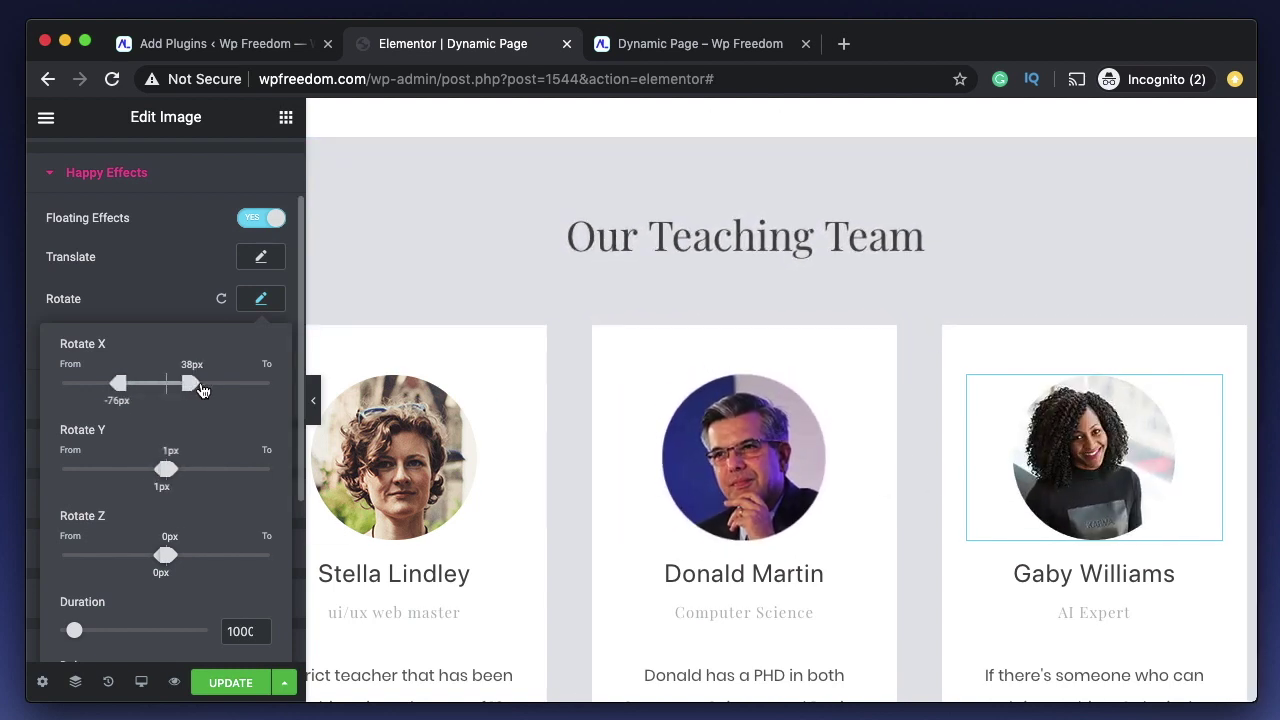
{"action": "left_click_drag", "start_coordinate": [201, 390], "coordinate": [209, 387]}
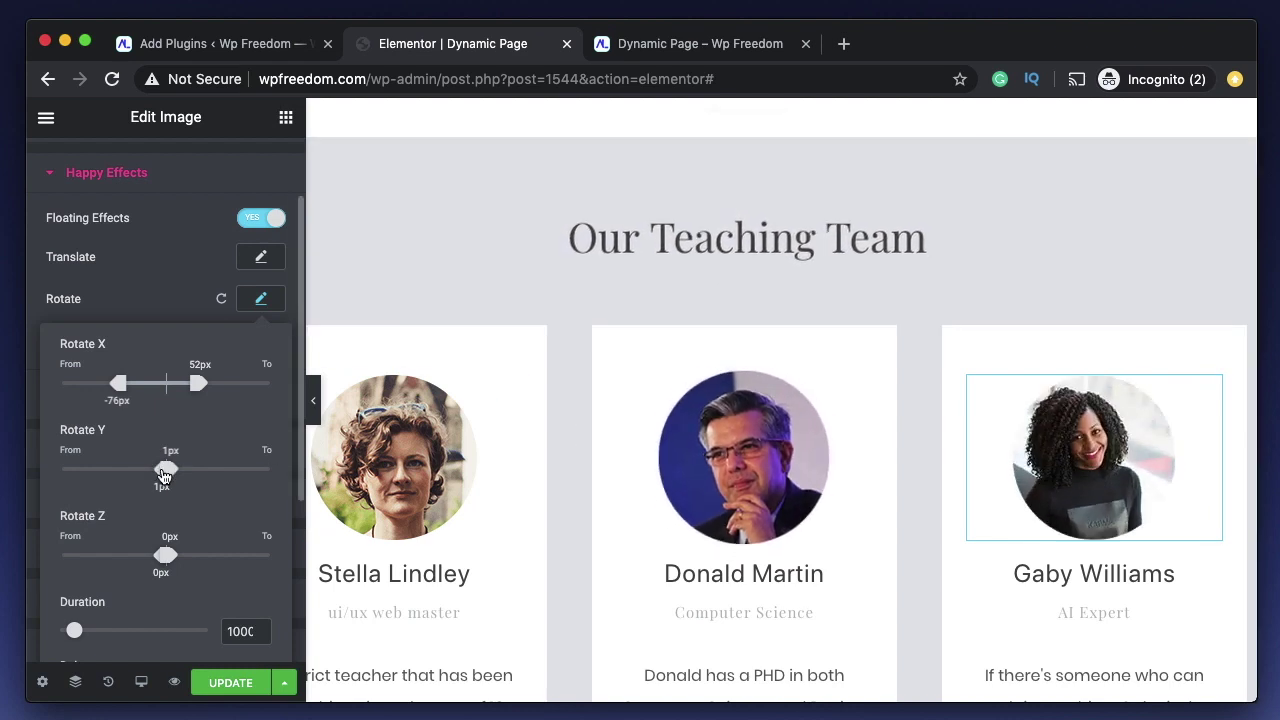
{"action": "scroll", "coordinate": [172, 565], "scroll_direction": "down", "scroll_amount": 3}
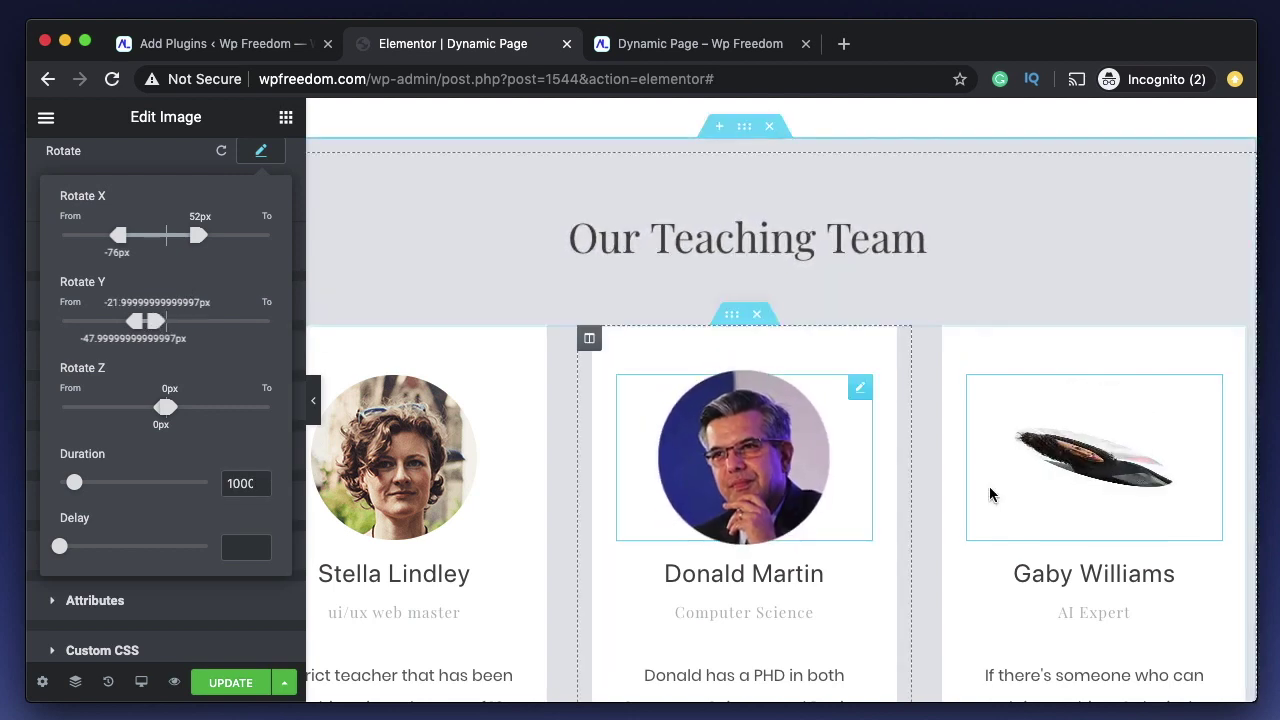
{"action": "scroll", "coordinate": [230, 235], "scroll_direction": "up", "scroll_amount": 1}
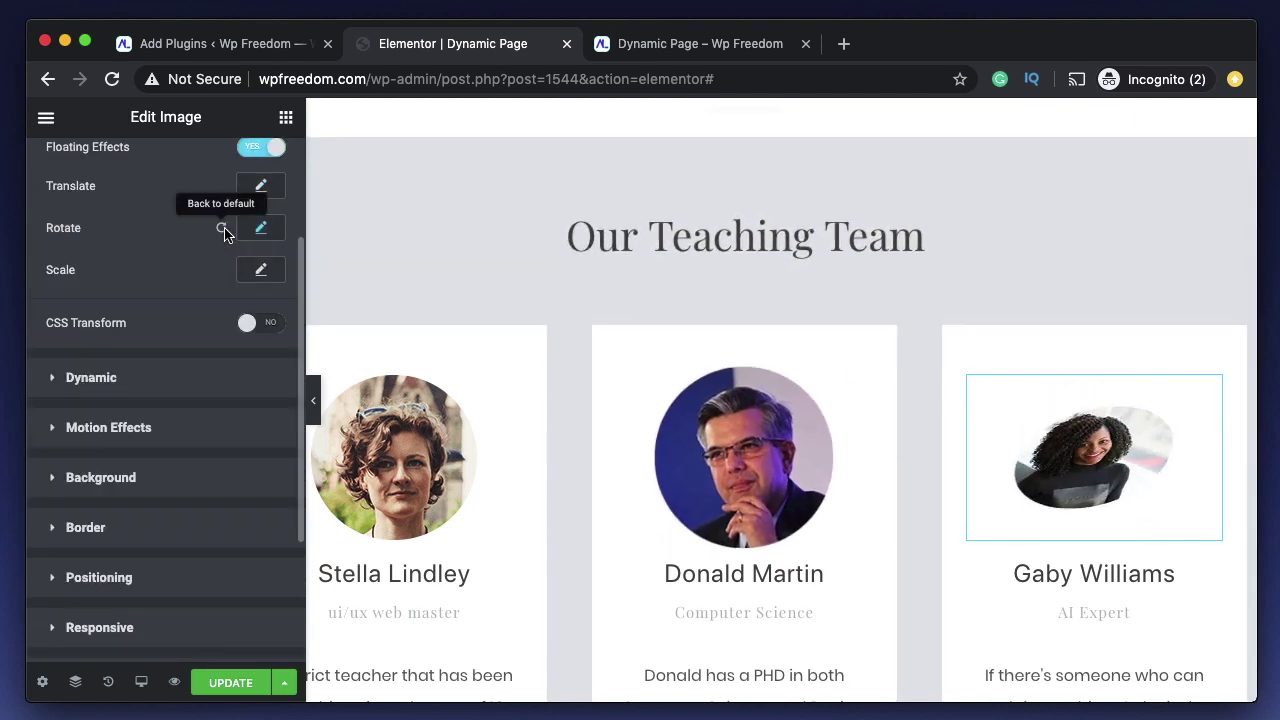
Turn off floating effects and turn on CSS Transform for the third team member's portrait
{"action": "scroll", "coordinate": [191, 206], "scroll_direction": "up", "scroll_amount": 2}
{"action": "left_click", "coordinate": [252, 202]}
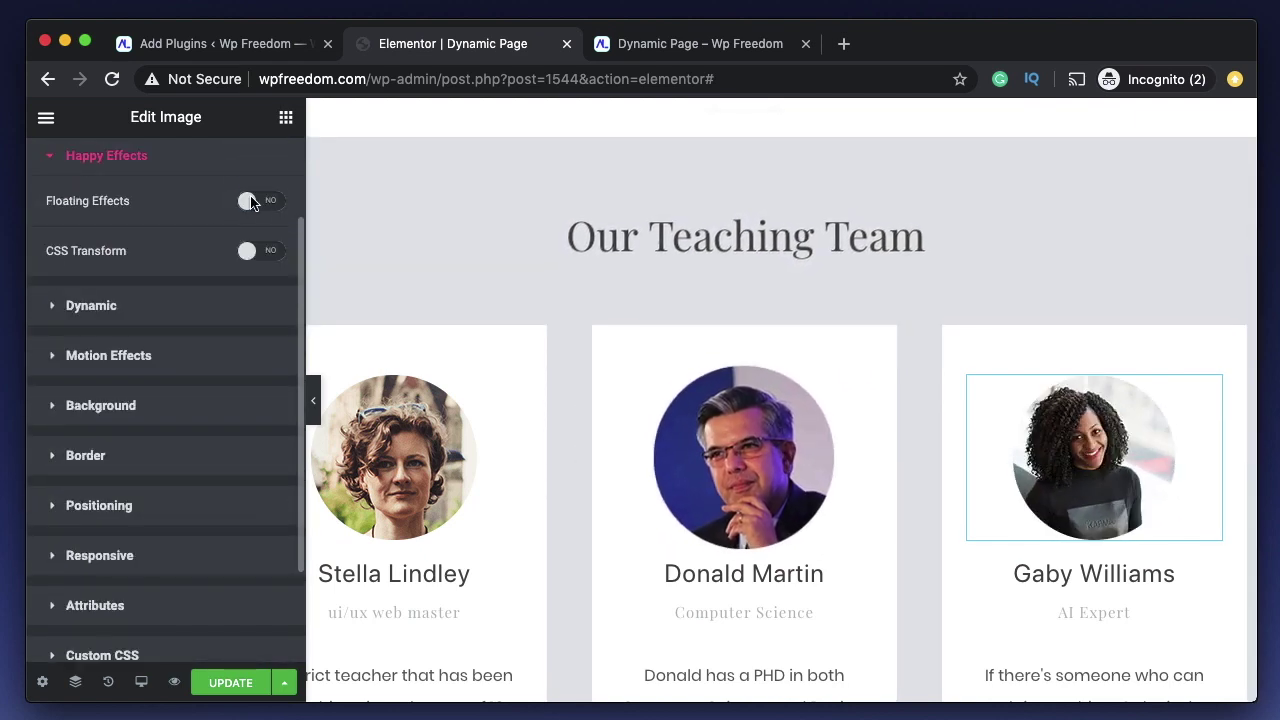
{"action": "left_click", "coordinate": [270, 254]}
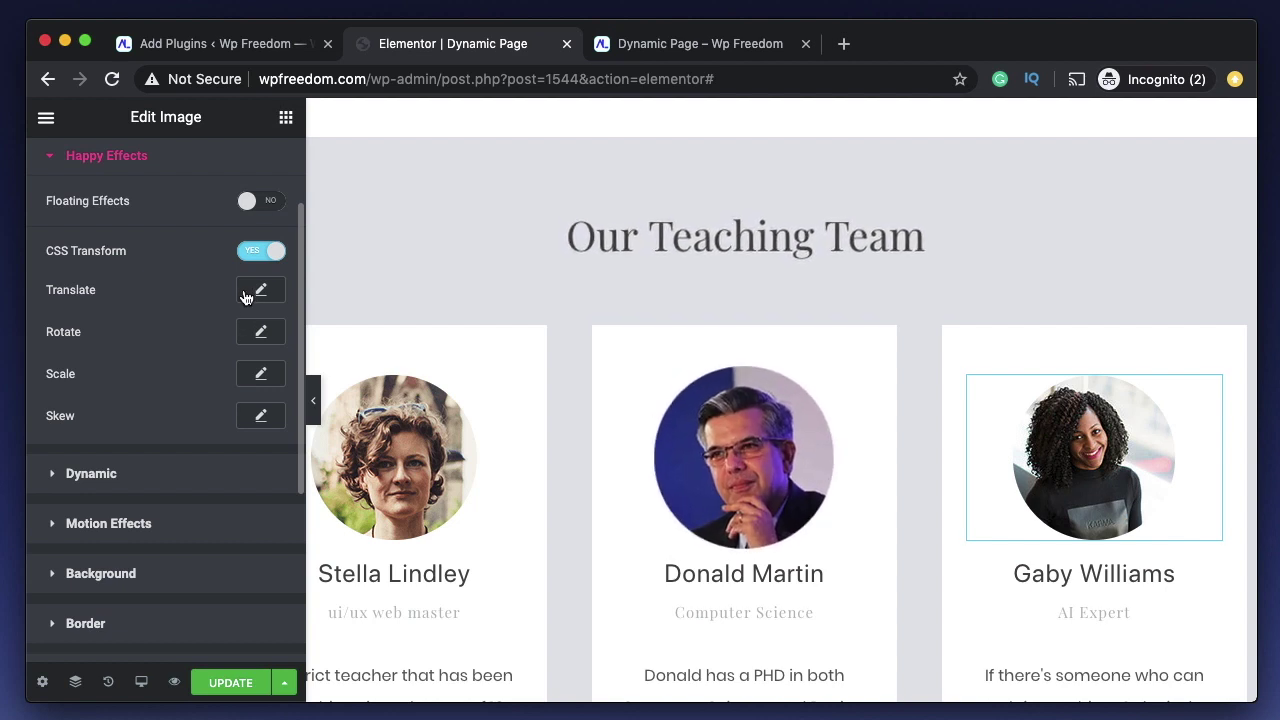
Try CSS Translate on the portrait with X 40 and Y -67, reset it to default, and check the Rotate options
{"action": "left_click", "coordinate": [248, 298]}
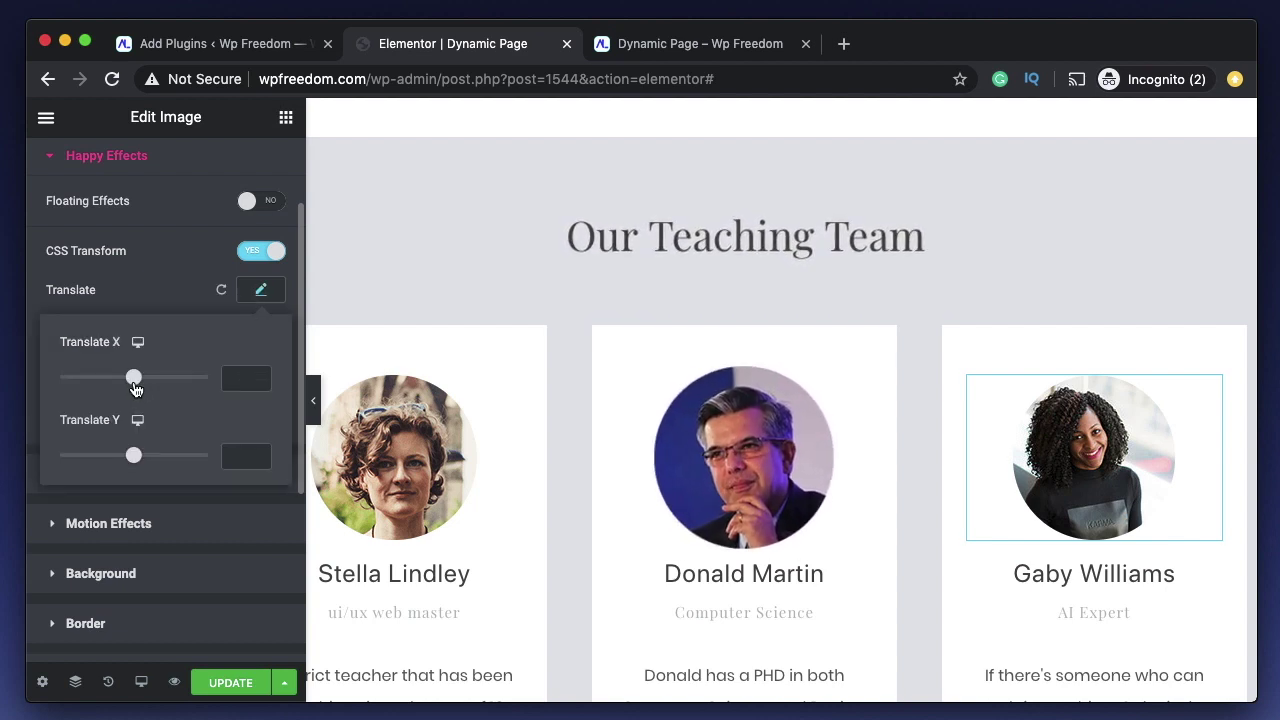
{"action": "mouse_move", "coordinate": [135, 388]}
{"action": "left_mouse_down"}
{"action": "mouse_move", "coordinate": [159, 384]}
{"action": "mouse_move", "coordinate": [108, 392]}
{"action": "mouse_move", "coordinate": [137, 390]}
{"action": "left_mouse_up"}
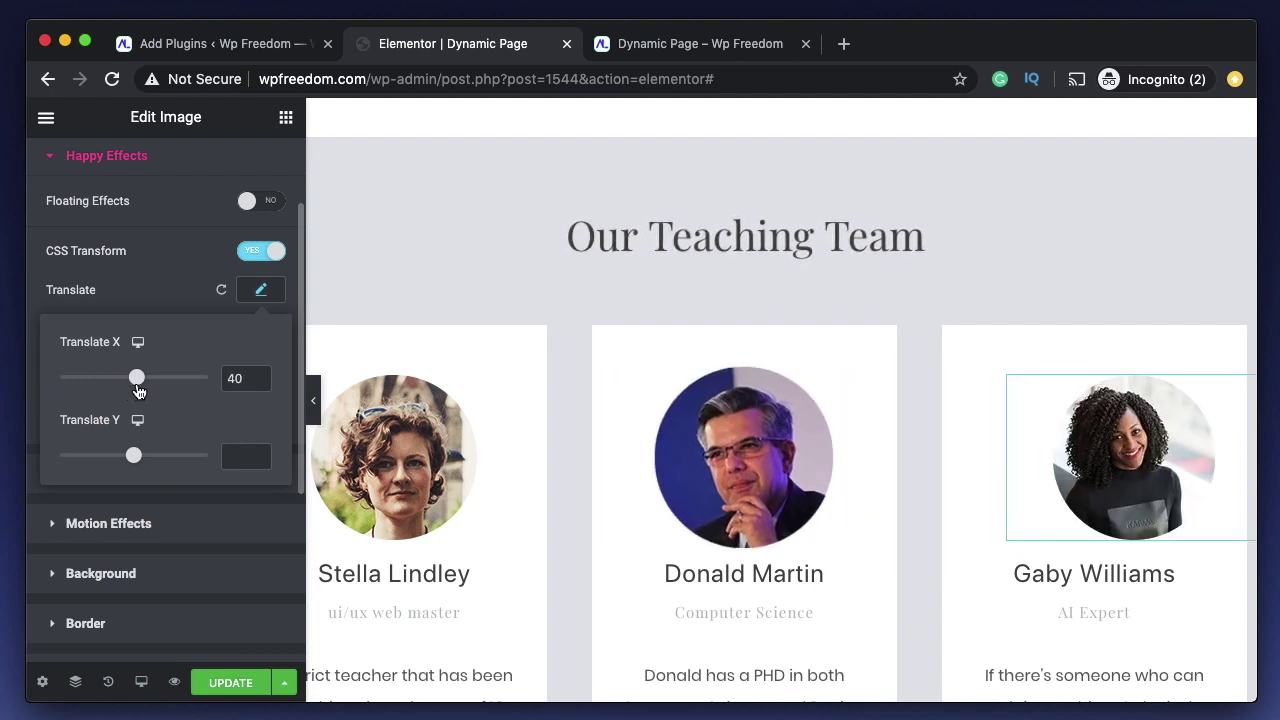
{"action": "left_click_drag", "start_coordinate": [140, 458], "coordinate": [130, 457]}
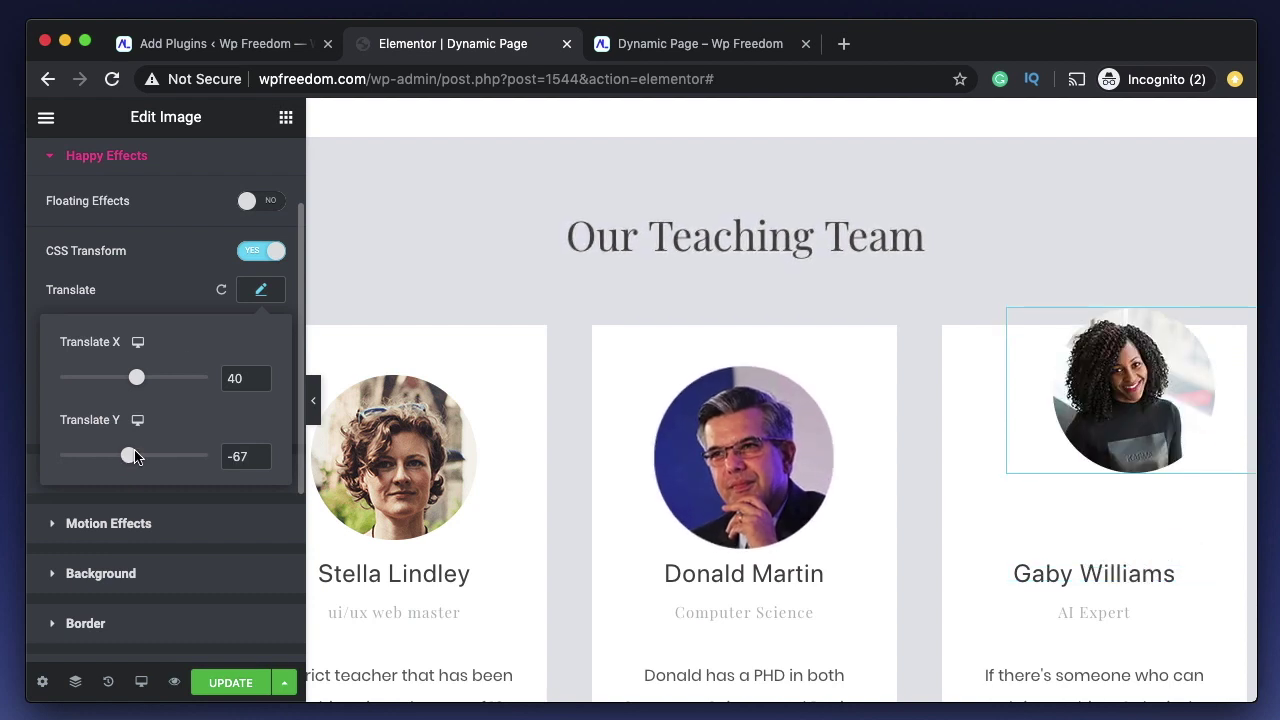
{"action": "left_click", "coordinate": [221, 290]}
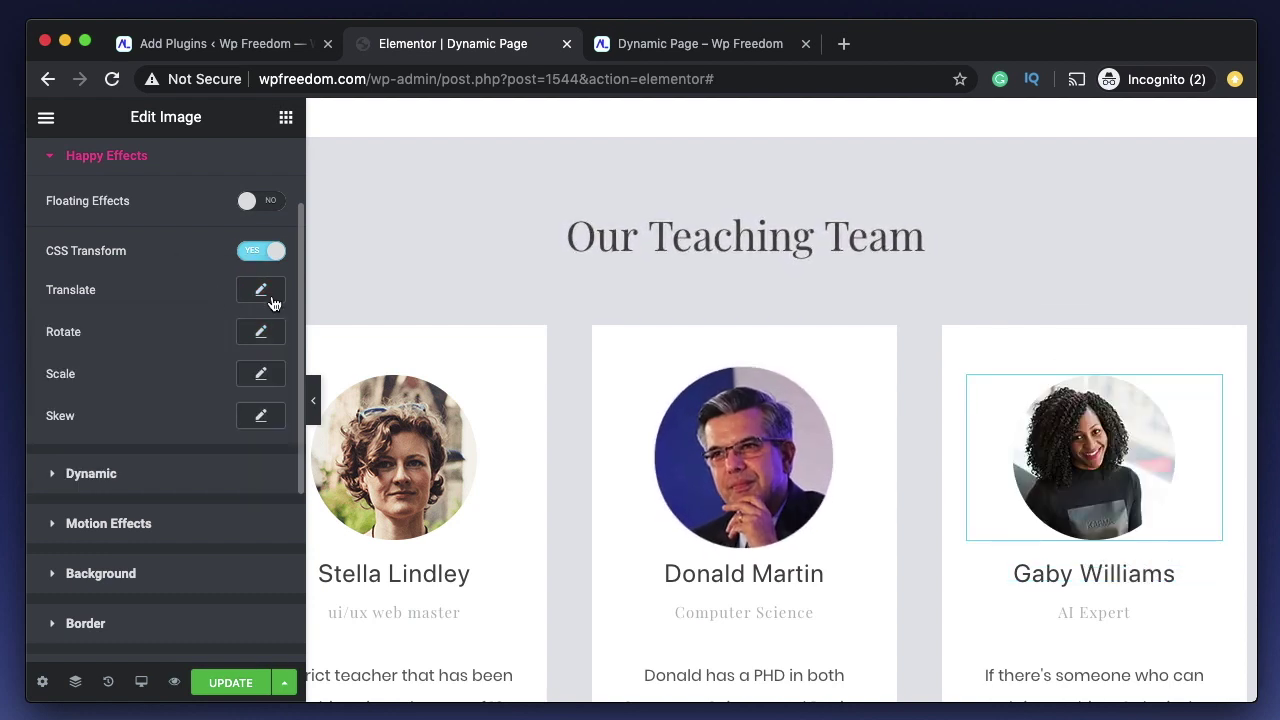
{"action": "left_click", "coordinate": [261, 333]}
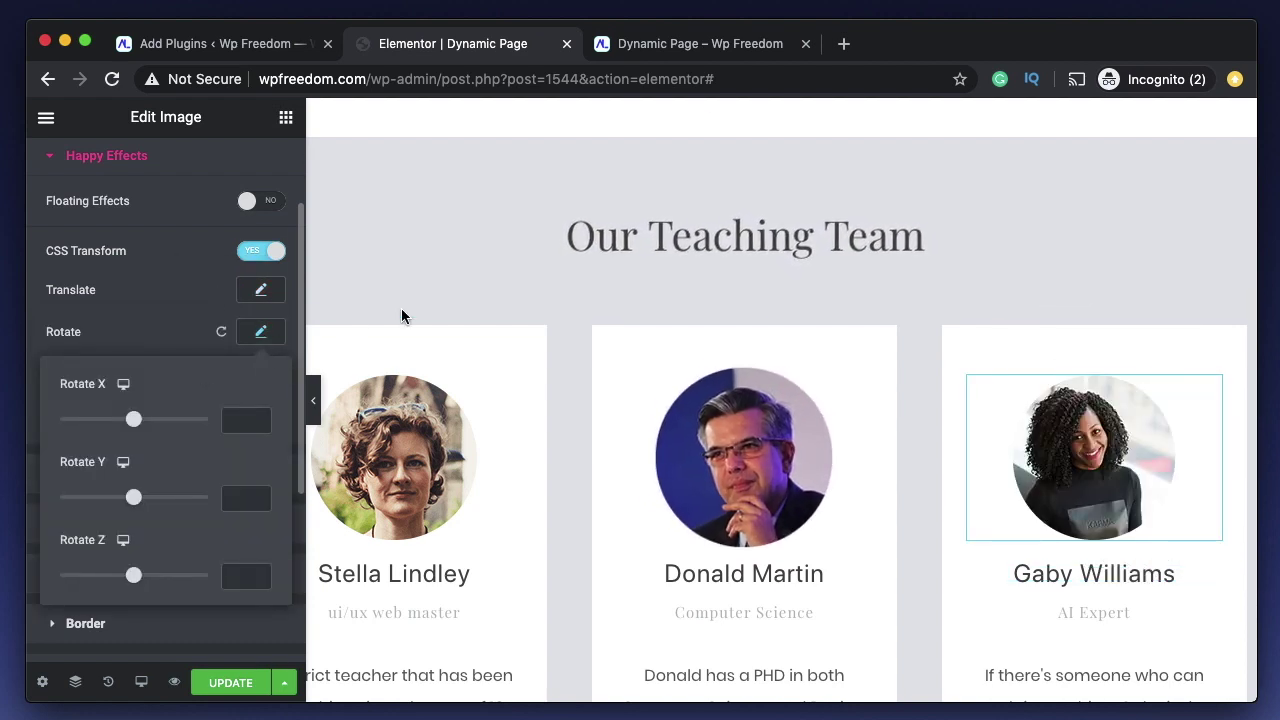
{"action": "left_click", "coordinate": [223, 334]}
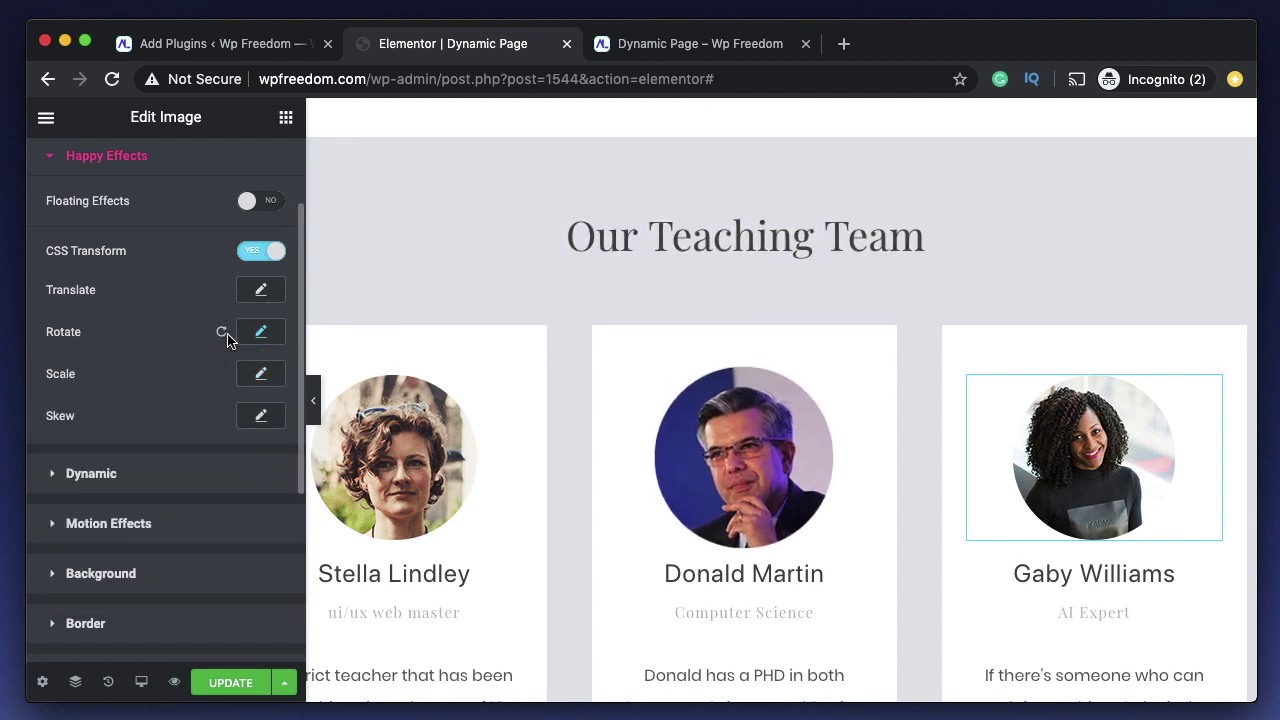
Turn off floating effects and turn on CSS Transform for the "Our Teaching Team" heading
{"action": "left_click", "coordinate": [745, 238]}
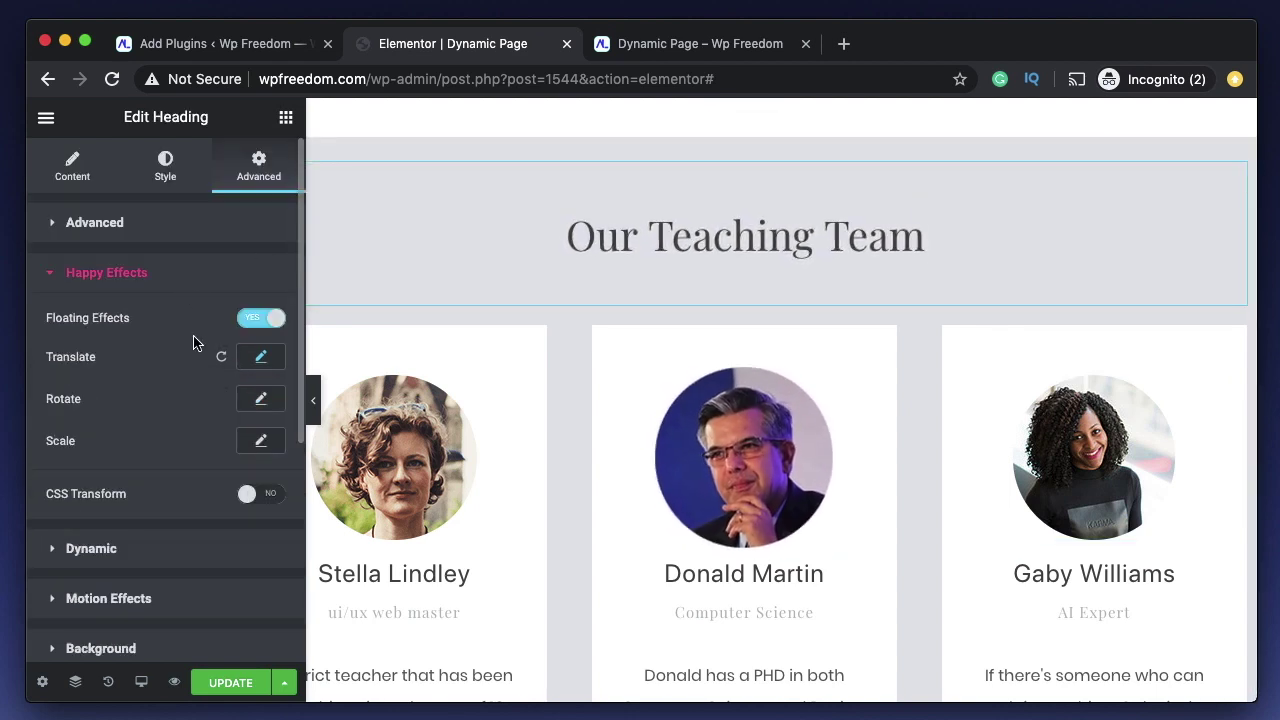
{"action": "left_click", "coordinate": [259, 318]}
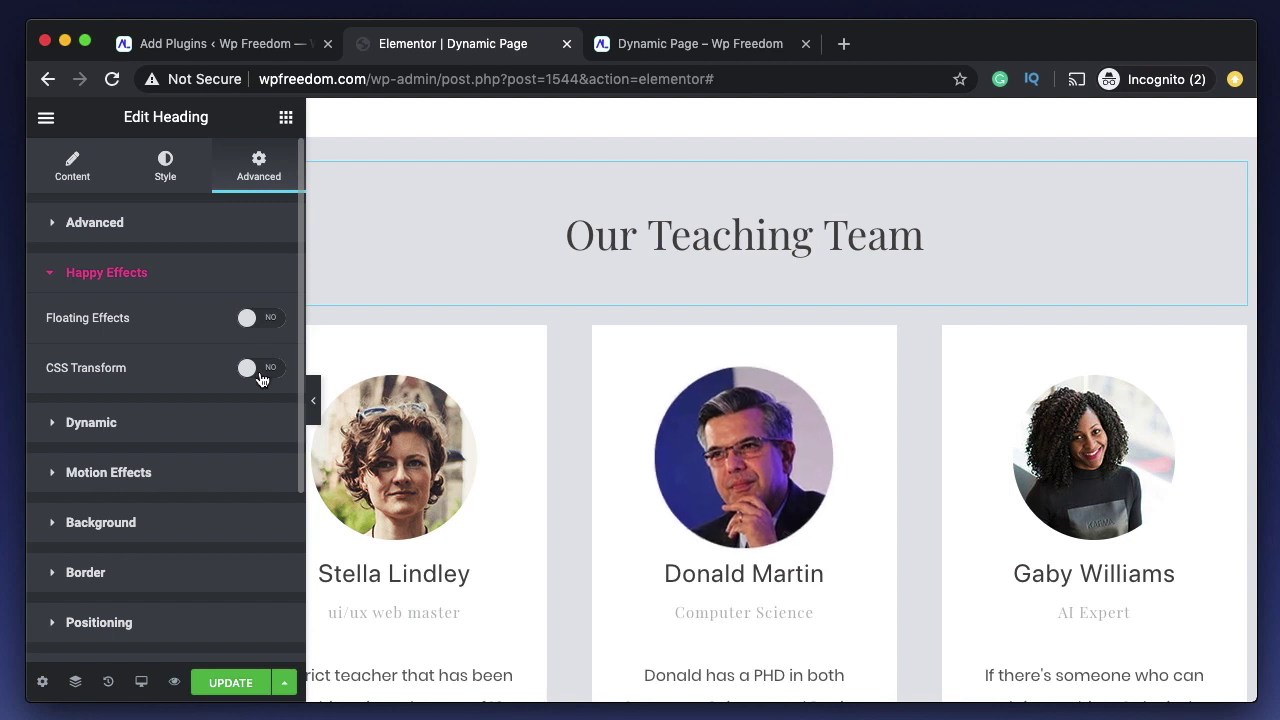
{"action": "left_click", "coordinate": [259, 369]}
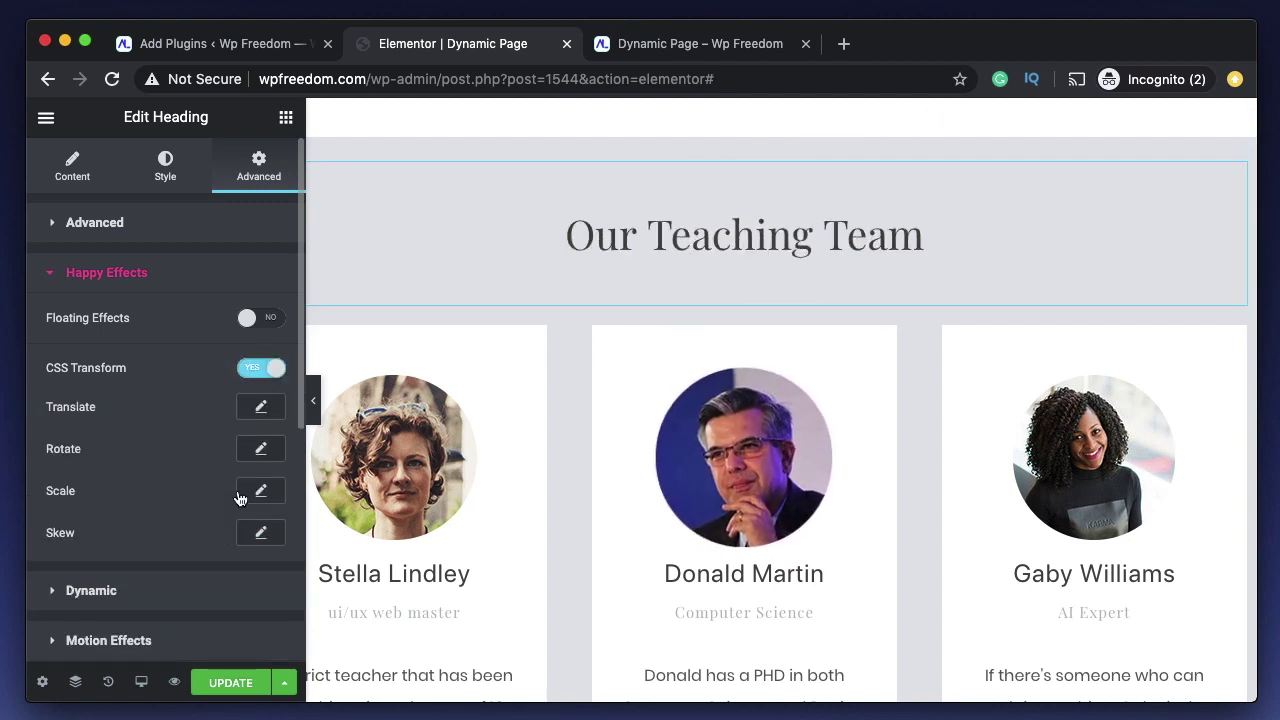
Try Rotate Y at 97 and -180 on the heading, set it to 0, and tilt the heading counterclockwise with Rotate Z
{"action": "left_click", "coordinate": [262, 450]}
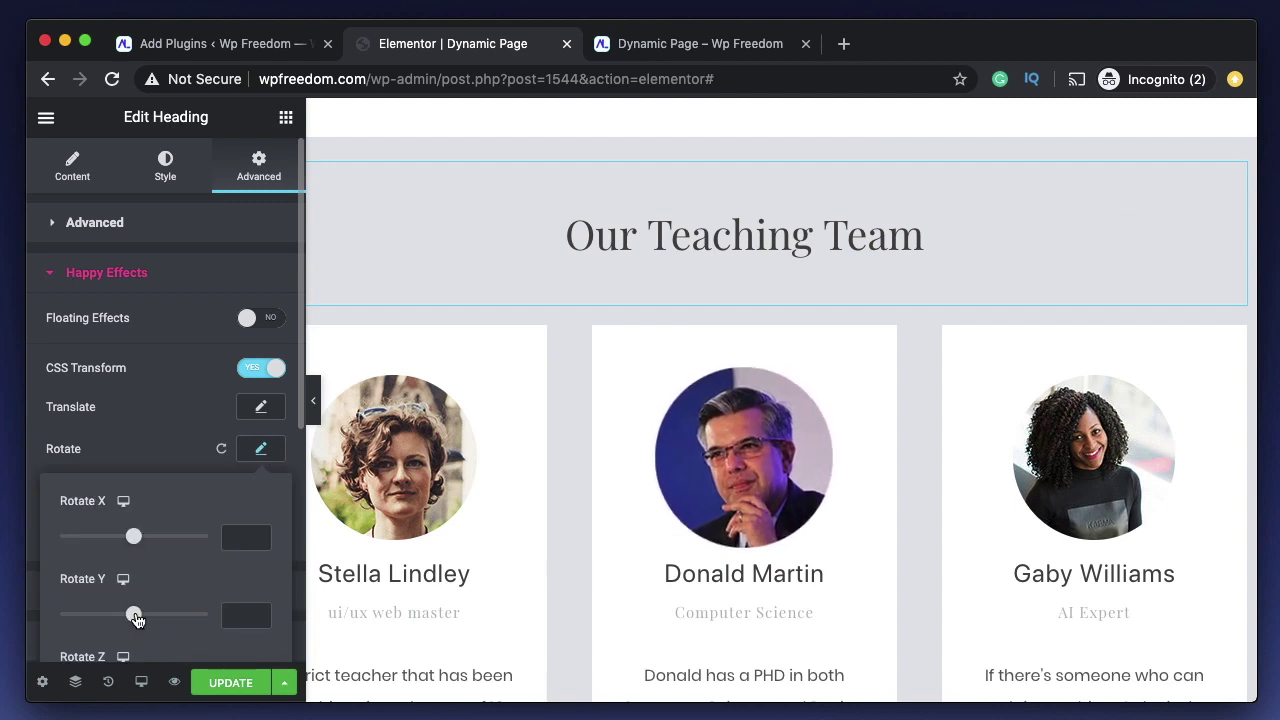
{"action": "left_click_drag", "start_coordinate": [135, 619], "coordinate": [173, 614]}
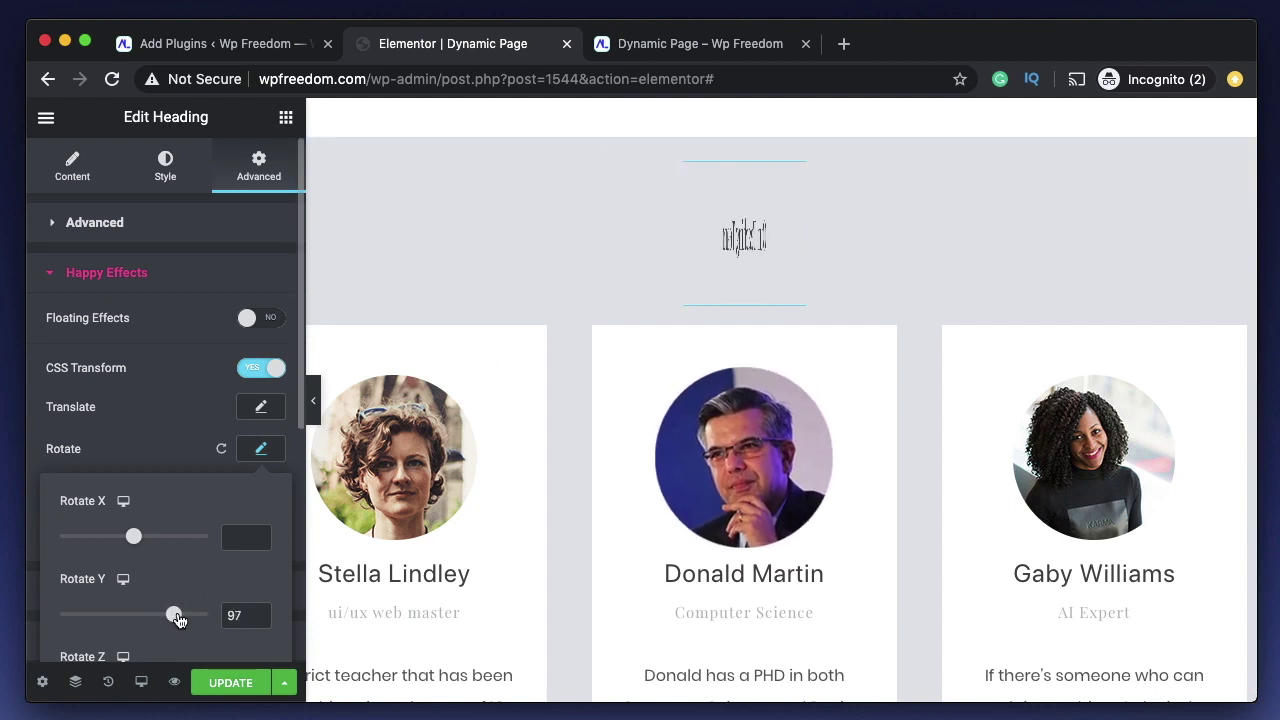
{"action": "left_click_drag", "start_coordinate": [175, 619], "coordinate": [59, 614]}
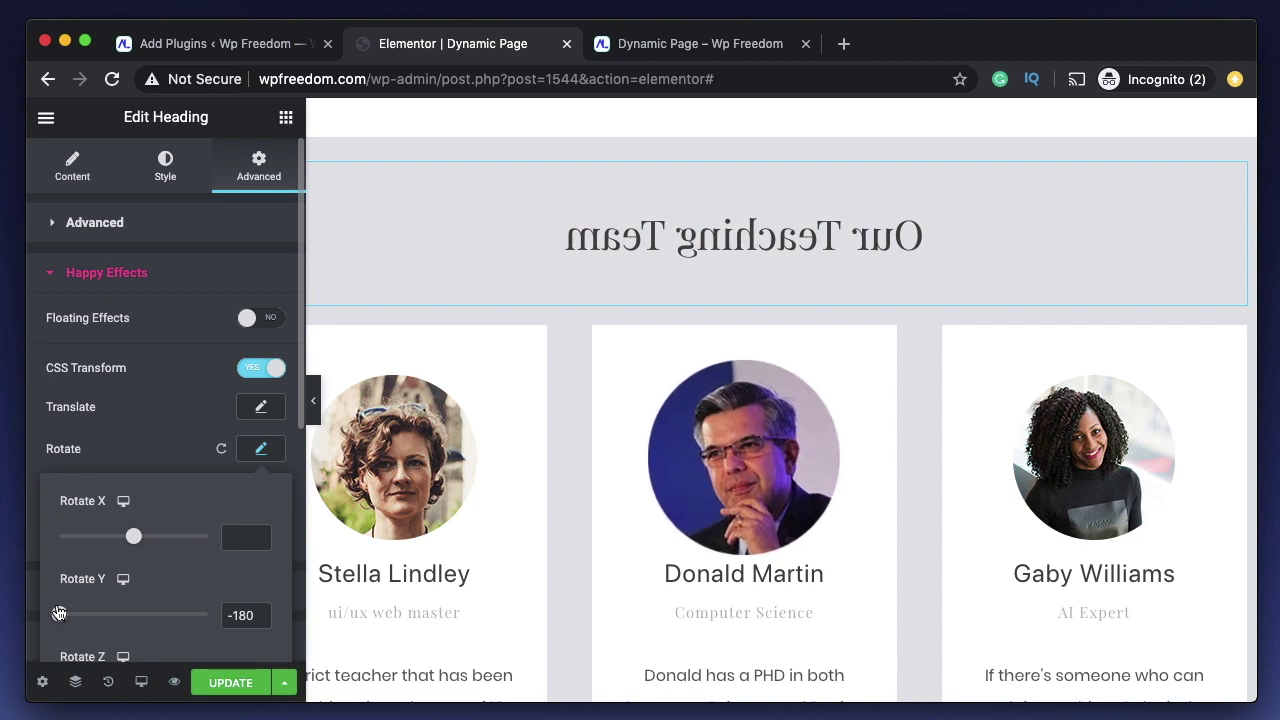
{"action": "left_click_drag", "start_coordinate": [59, 614], "coordinate": [109, 614]}
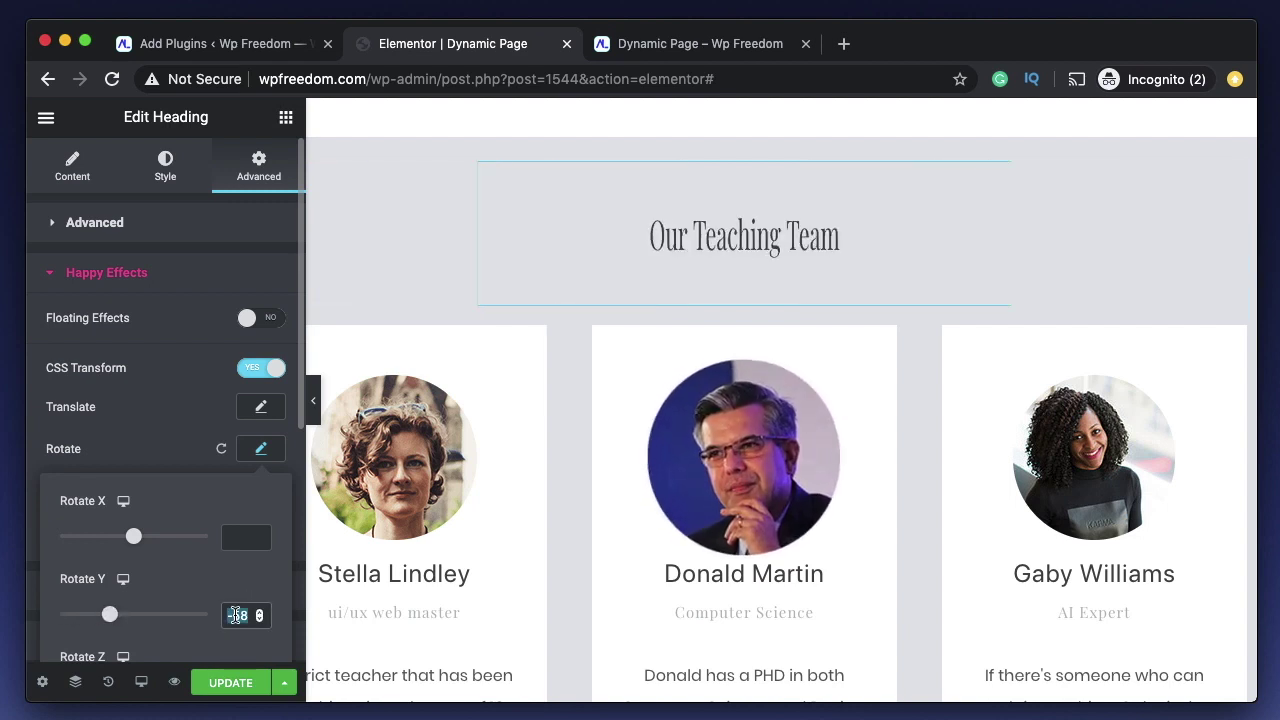
{"action": "type", "text": "0"}
{"action": "scroll", "coordinate": [207, 584], "scroll_direction": "down", "scroll_amount": 2}
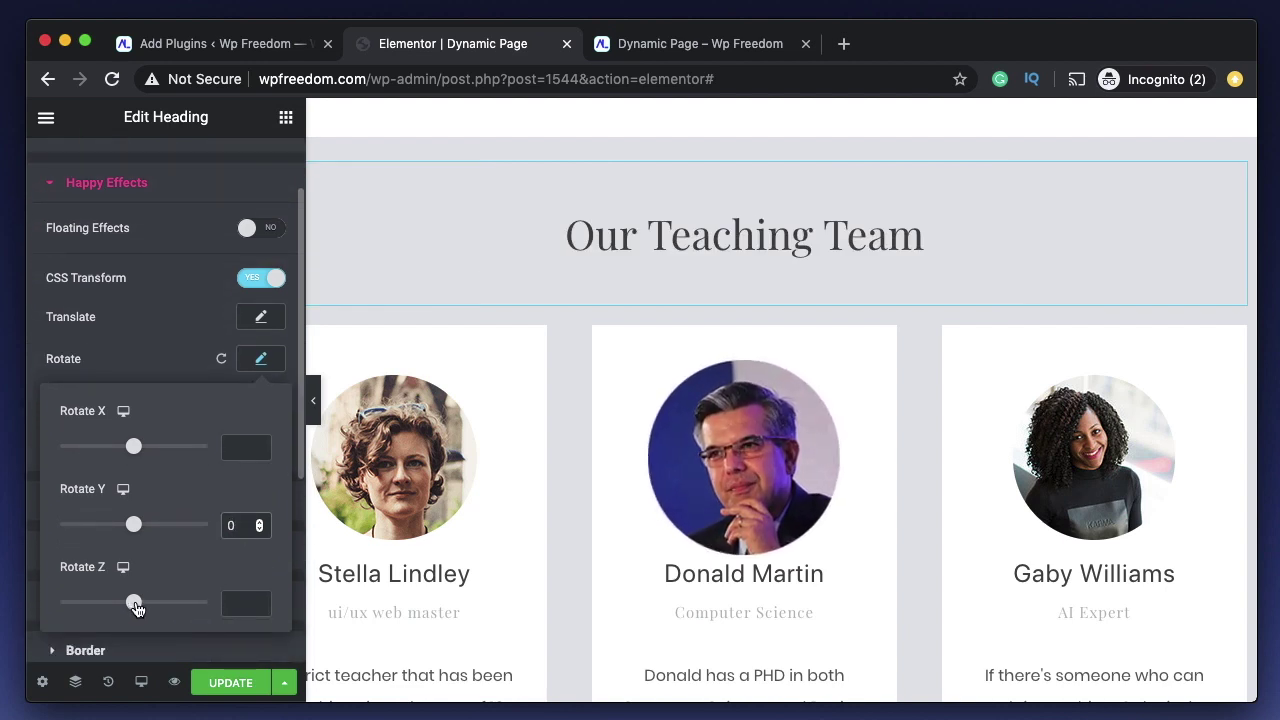
{"action": "left_click_drag", "start_coordinate": [137, 608], "coordinate": [134, 641]}
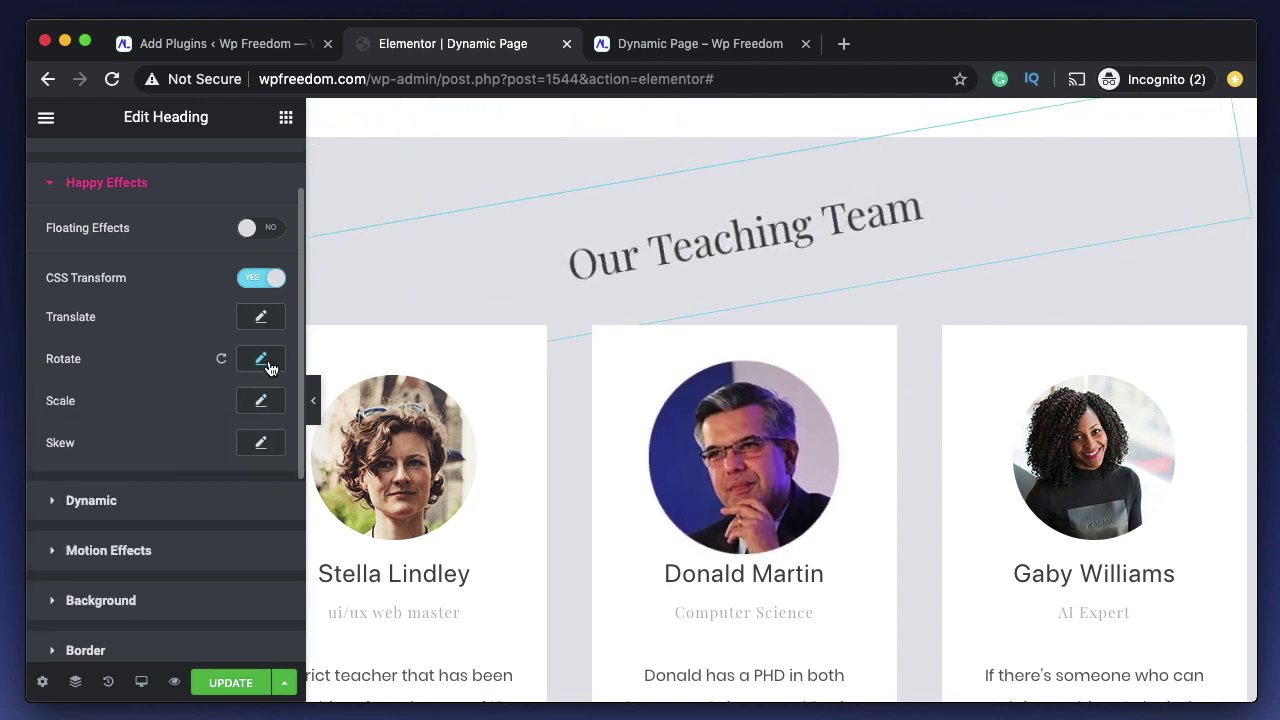
Skew the "Our Teaching Team" heading with Skew X -5 and Skew Y -7
{"action": "left_click", "coordinate": [272, 450]}
{"action": "mouse_move", "coordinate": [134, 531]}
{"action": "left_mouse_down"}
{"action": "mouse_move", "coordinate": [152, 533]}
{"action": "mouse_move", "coordinate": [132, 533]}
{"action": "left_mouse_up"}
{"action": "mouse_move", "coordinate": [134, 609]}
{"action": "left_mouse_down"}
{"action": "mouse_move", "coordinate": [148, 617]}
{"action": "mouse_move", "coordinate": [133, 620]}
{"action": "left_mouse_up"}
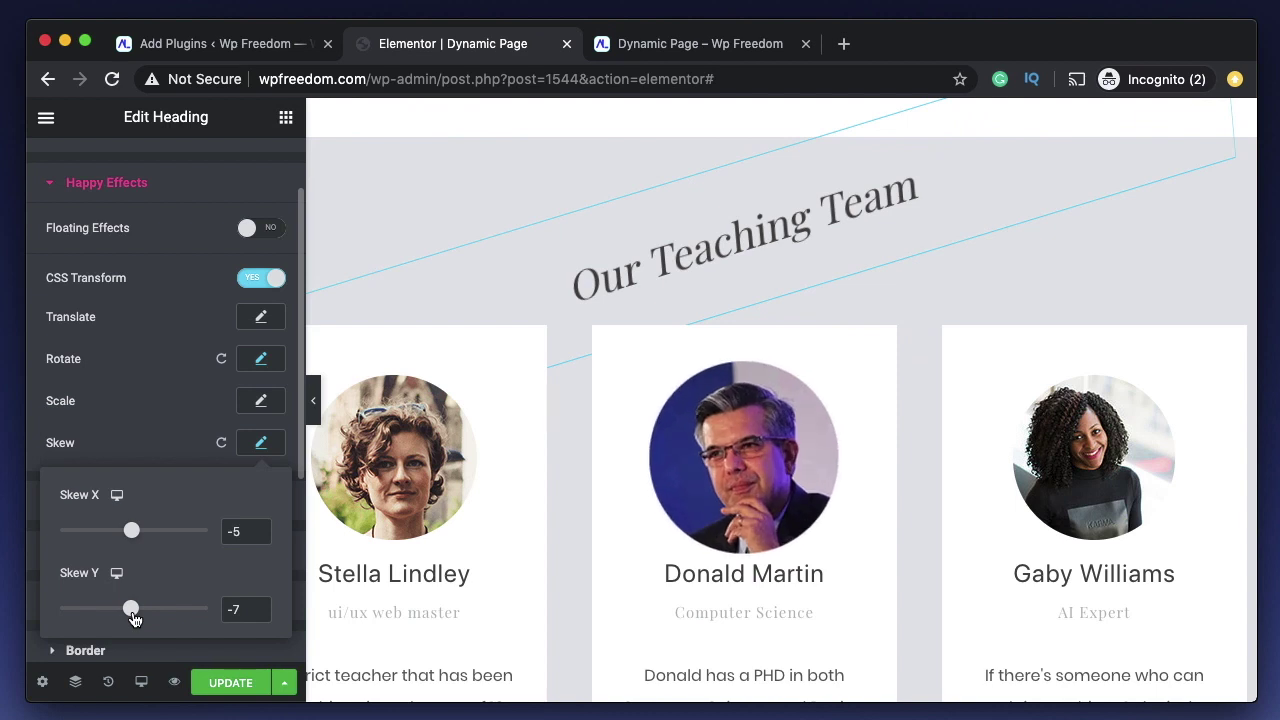
{"action": "left_click", "coordinate": [260, 446]}
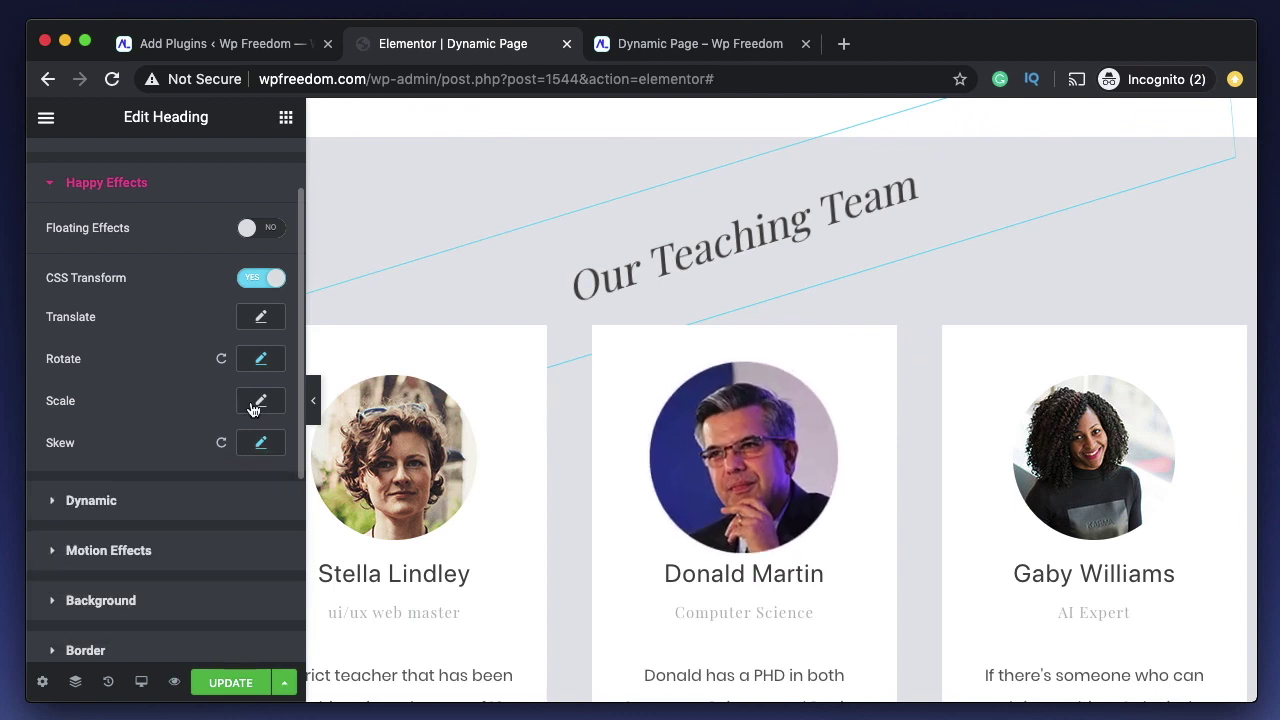
Enable the CSS Transform Scale on the third team member's portrait and set Scale X and Scale Y to 2
{"action": "left_click", "coordinate": [1092, 450]}
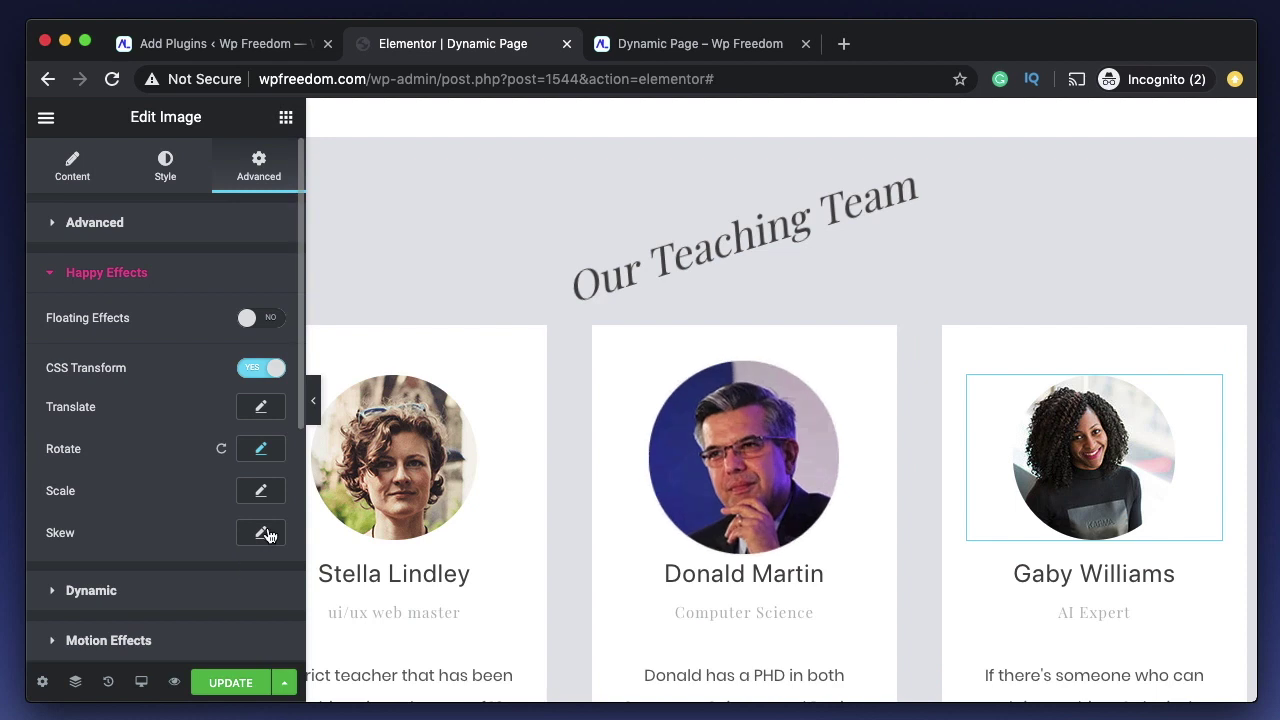
{"action": "left_click", "coordinate": [260, 490]}
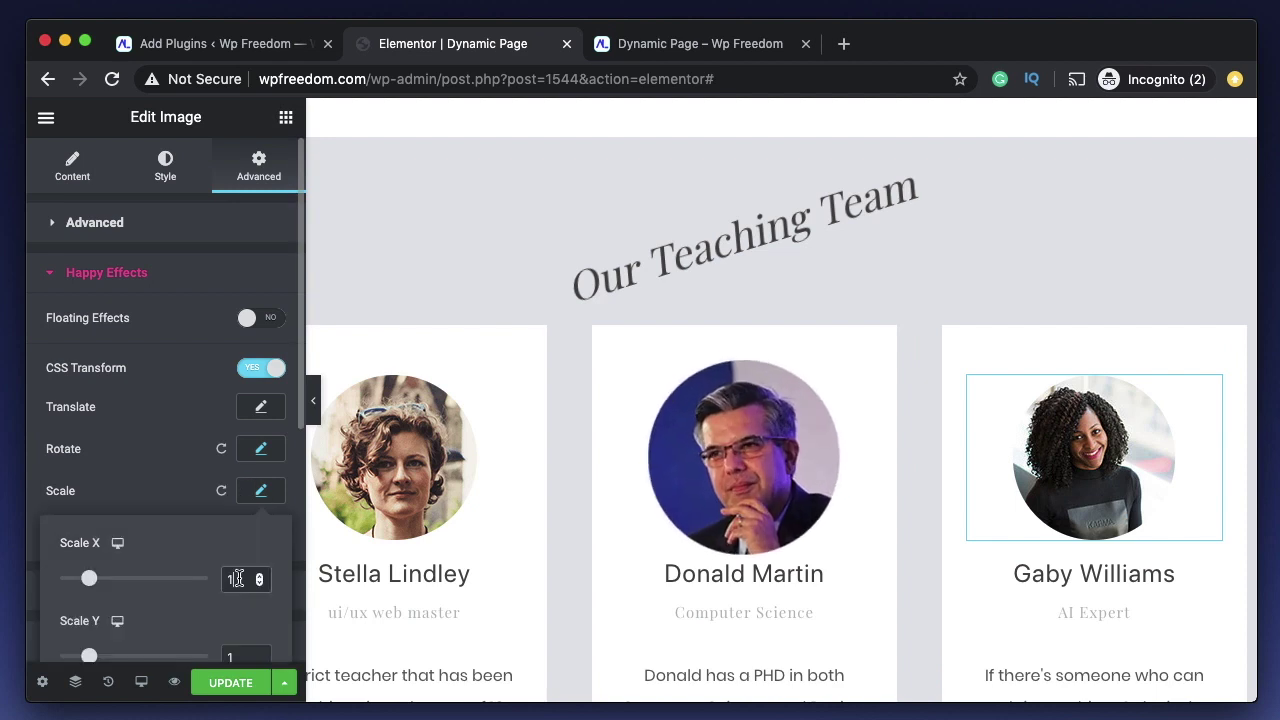
{"action": "left_click", "coordinate": [238, 579]}
{"action": "key", "text": "BackSpace"}
{"action": "type", "text": "2"}
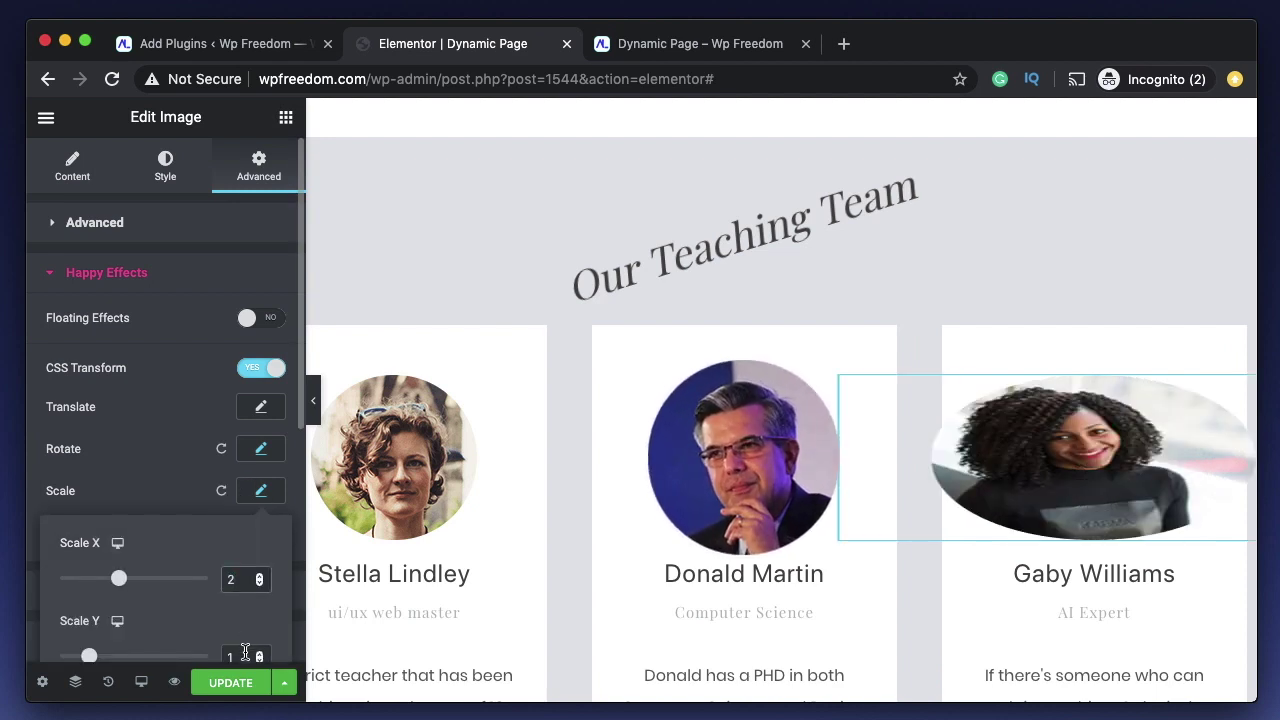
{"action": "double_click", "coordinate": [245, 652]}
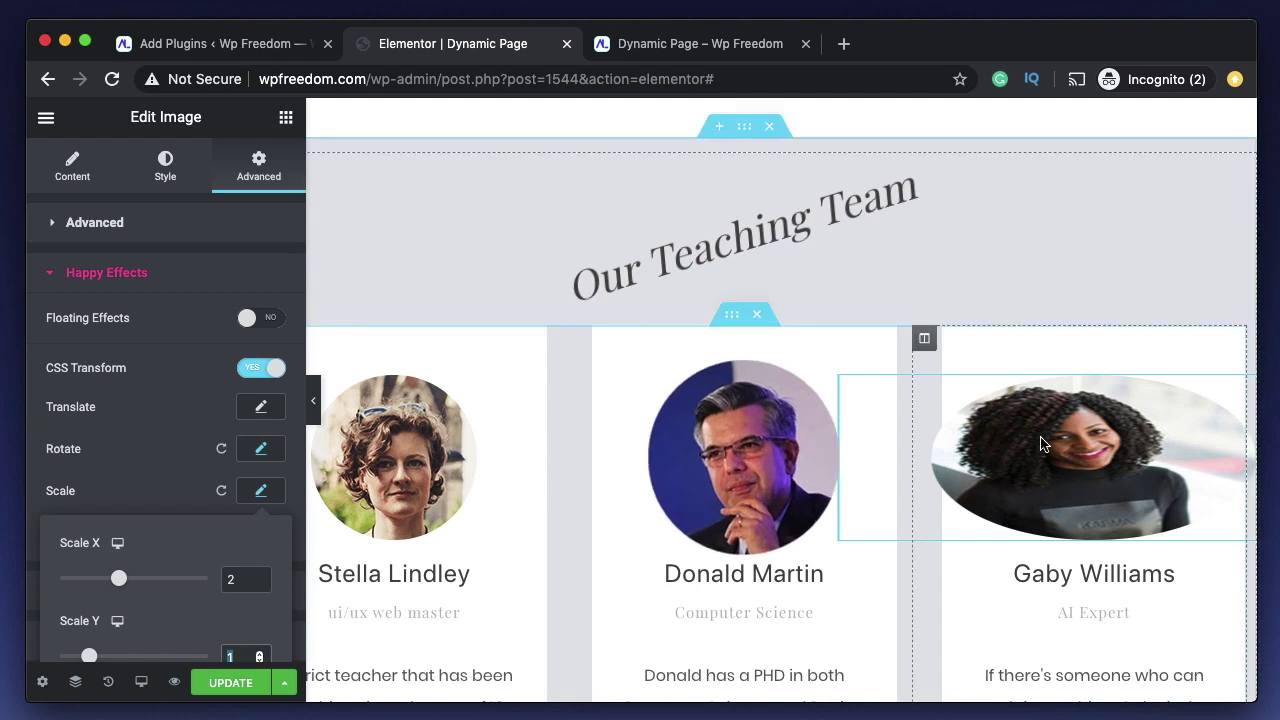
{"action": "type", "text": "2"}
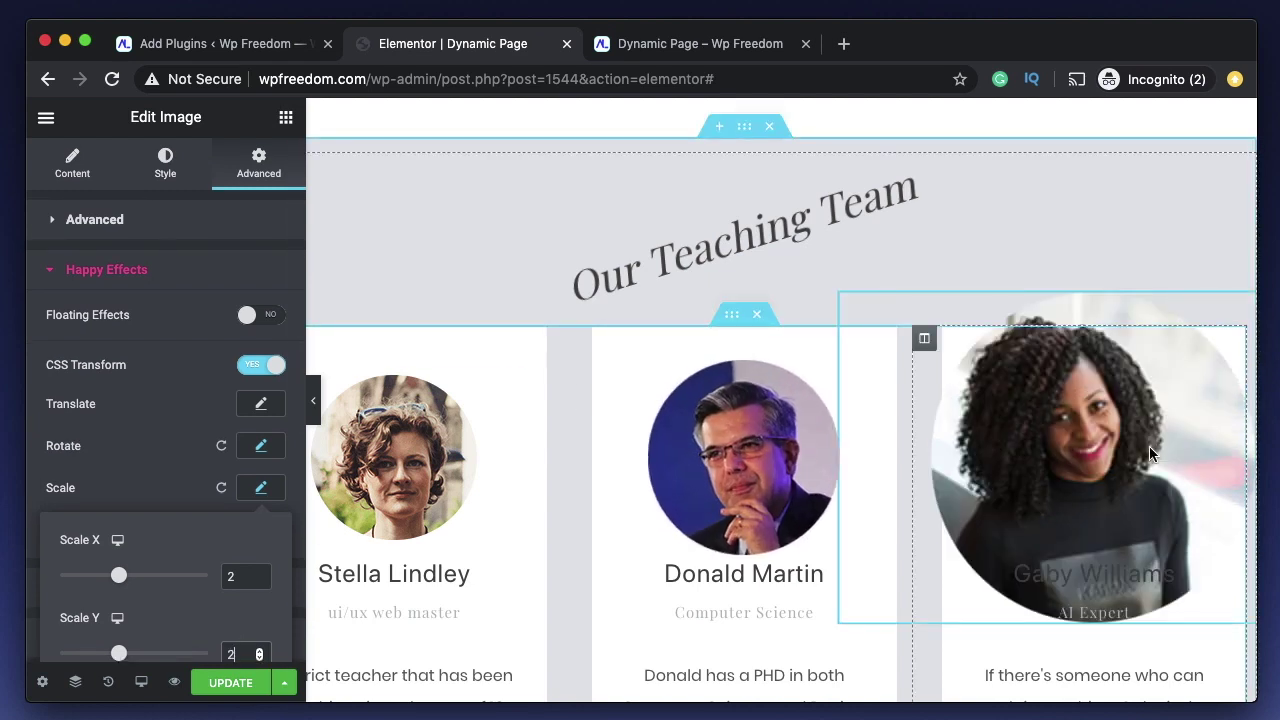
Flip the third portrait in both directions by setting its Scale X and Scale Y to -1
{"action": "scroll", "coordinate": [163, 530], "scroll_direction": "down", "scroll_amount": 2}
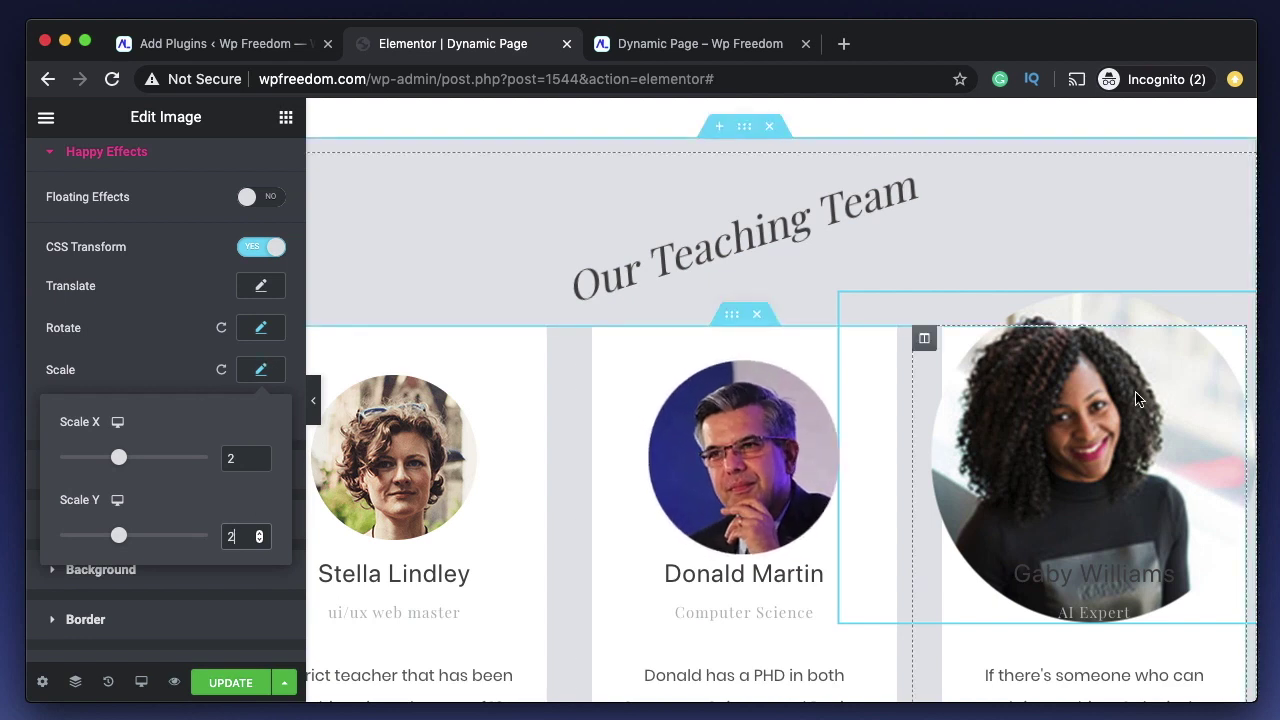
{"action": "left_click", "coordinate": [249, 459]}
{"action": "key", "text": "BackSpace"}
{"action": "type", "text": "-1"}
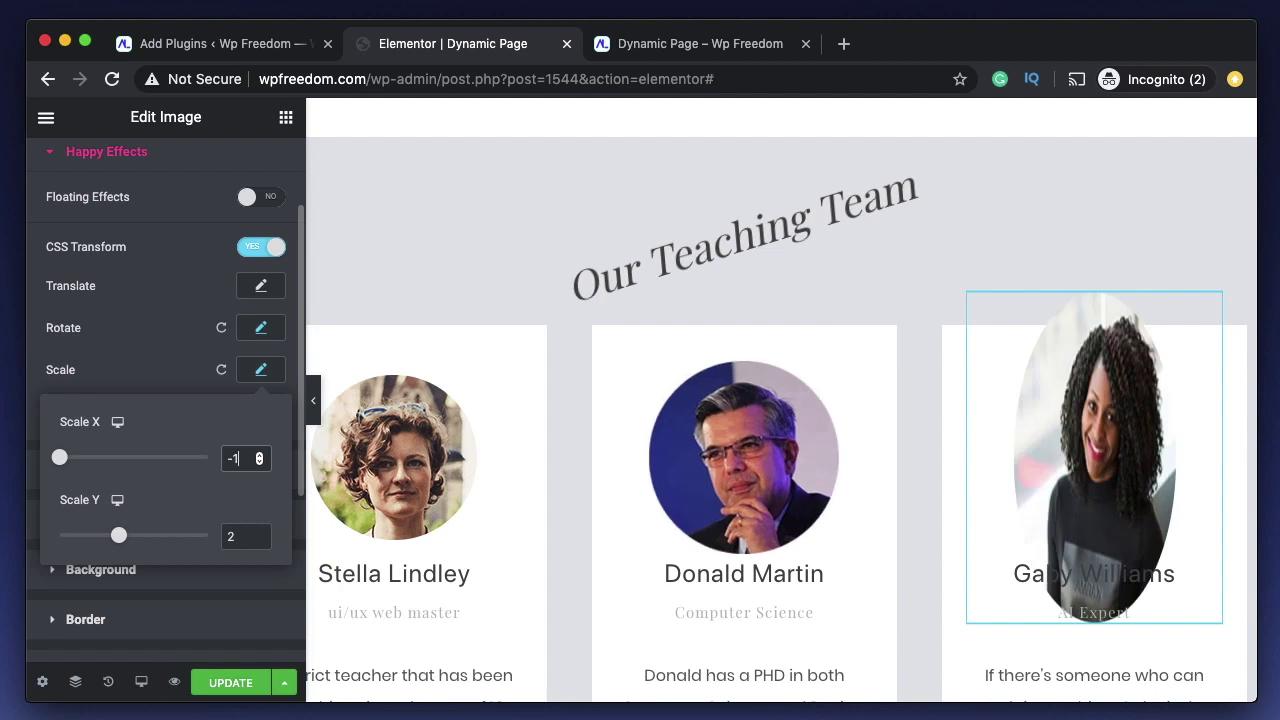
{"action": "double_click", "coordinate": [241, 537]}
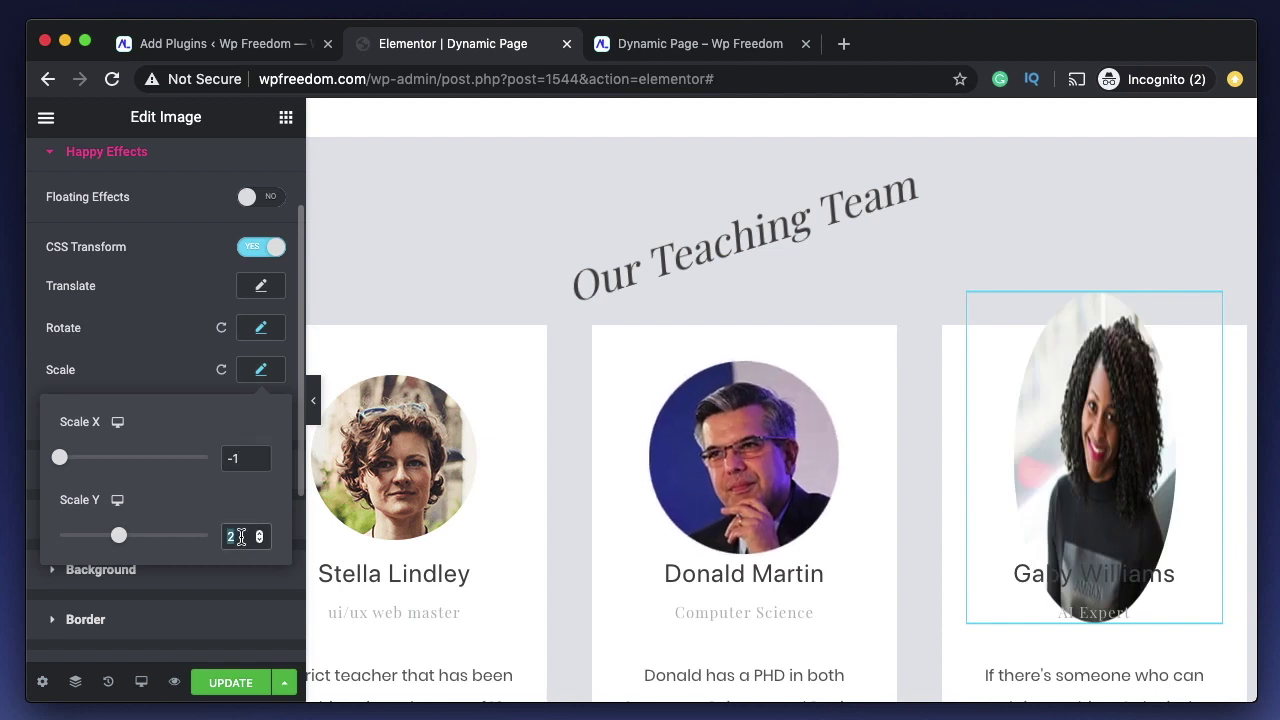
{"action": "type", "text": "-1"}
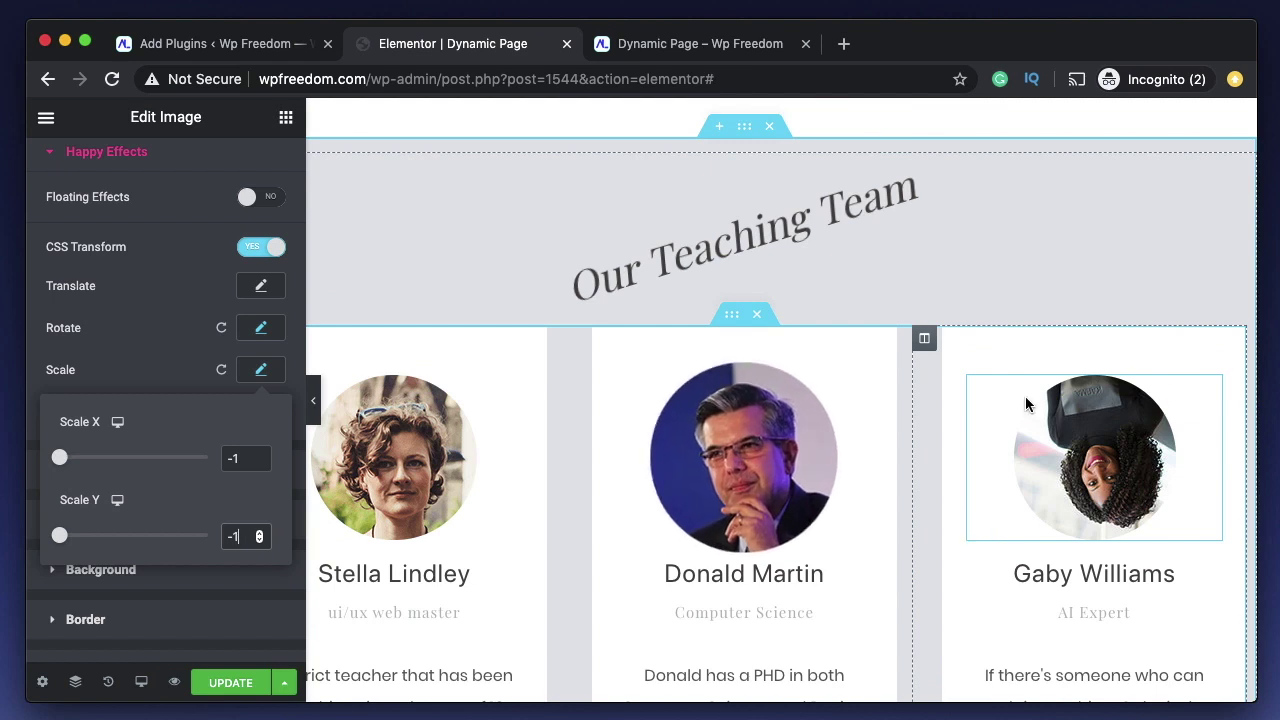
{"action": "left_click", "coordinate": [261, 371]}
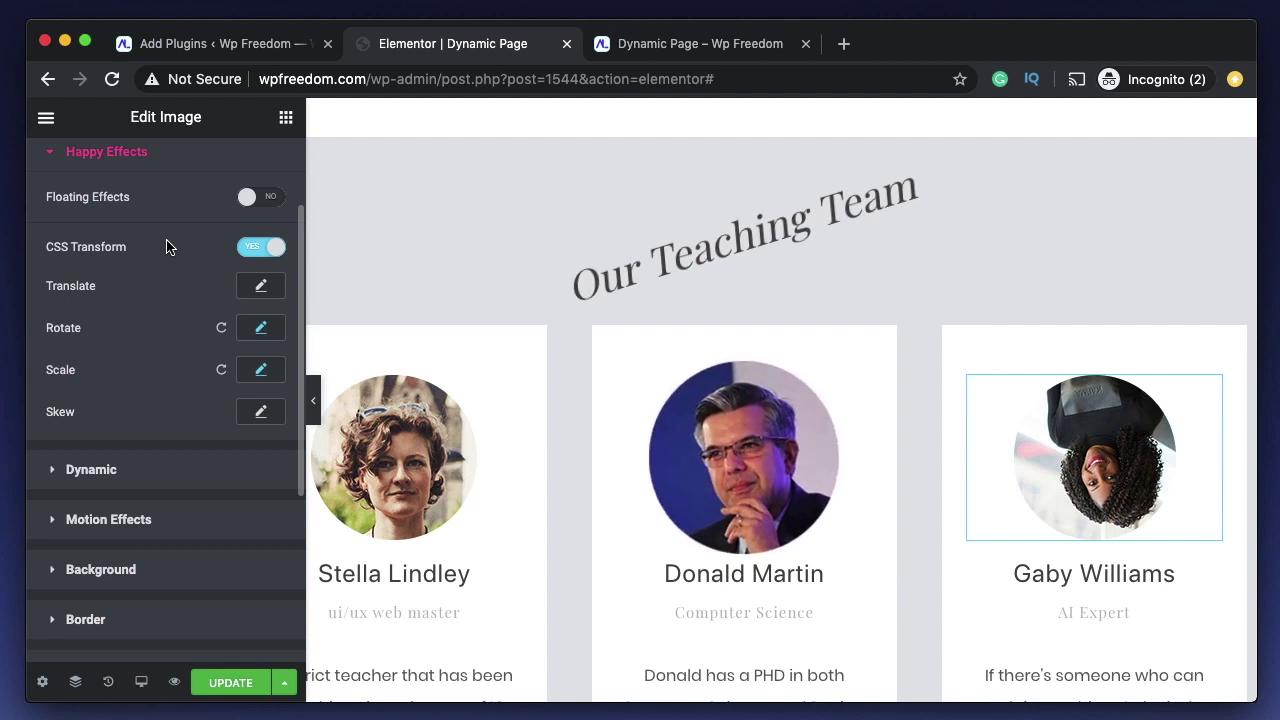
Switch to the WordPress plugins page, review the Happy Elementor Addons entry, and view the HappyAddons Widgets list
{"action": "left_click", "coordinate": [191, 43]}
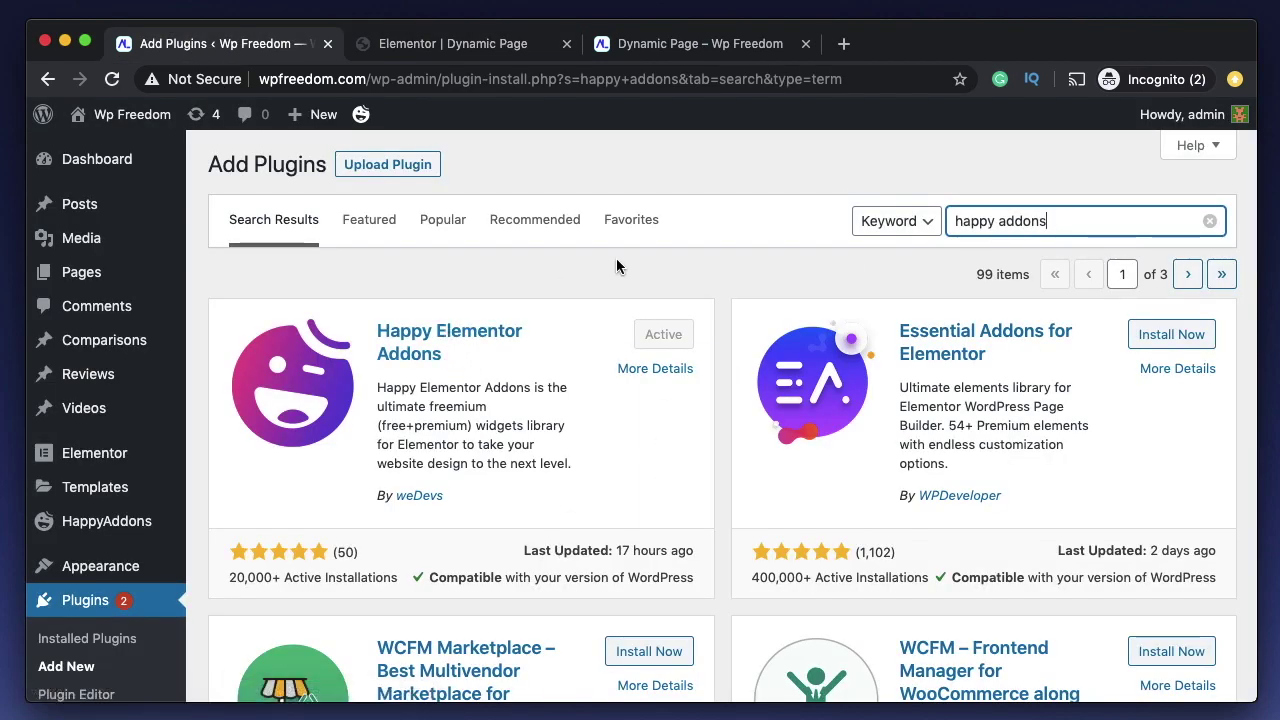
{"action": "scroll", "coordinate": [610, 255], "scroll_direction": "down", "scroll_amount": 1}
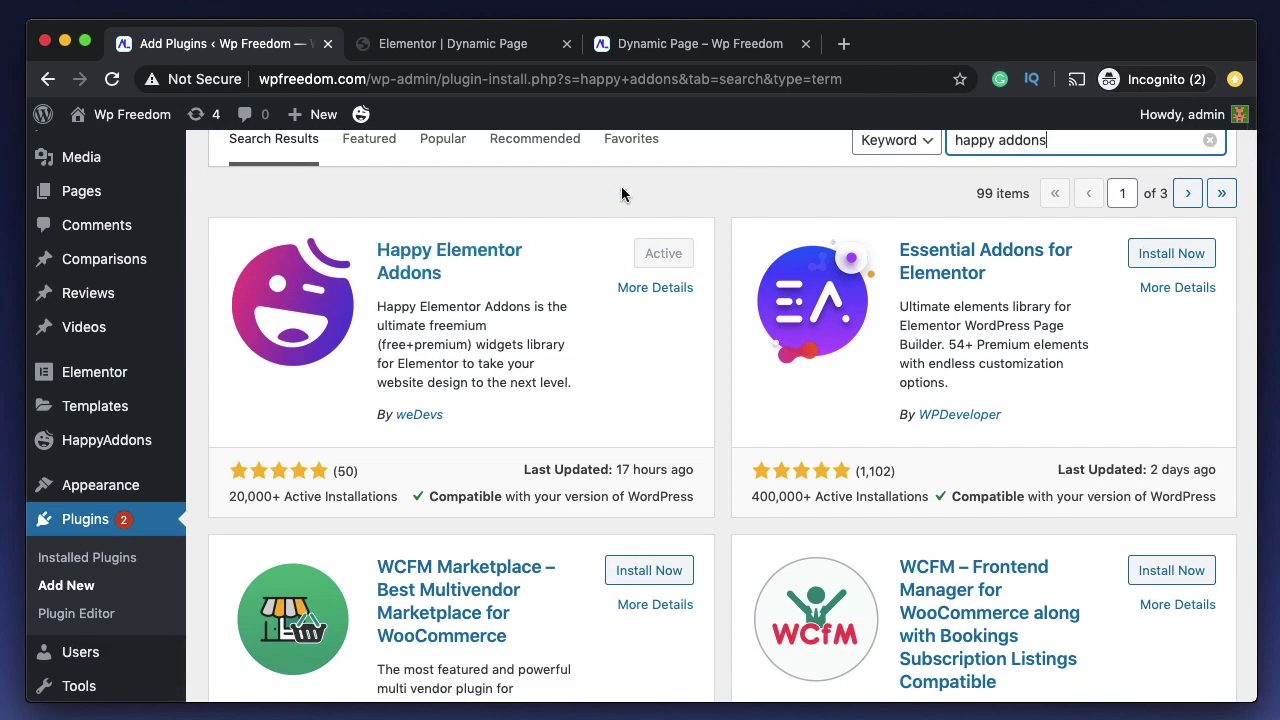
{"action": "scroll", "coordinate": [650, 198], "scroll_direction": "up", "scroll_amount": 1}
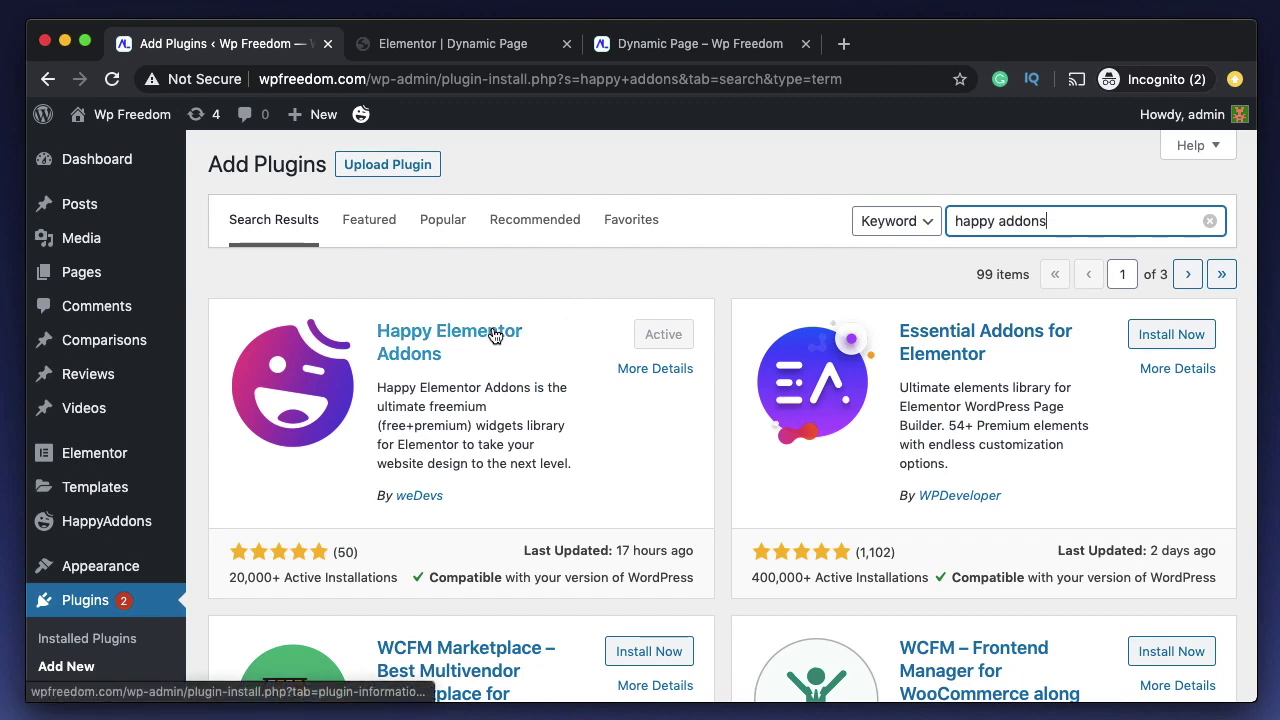
{"action": "scroll", "coordinate": [463, 356], "scroll_direction": "down", "scroll_amount": 3}
{"action": "mouse_move", "coordinate": [160, 322]}
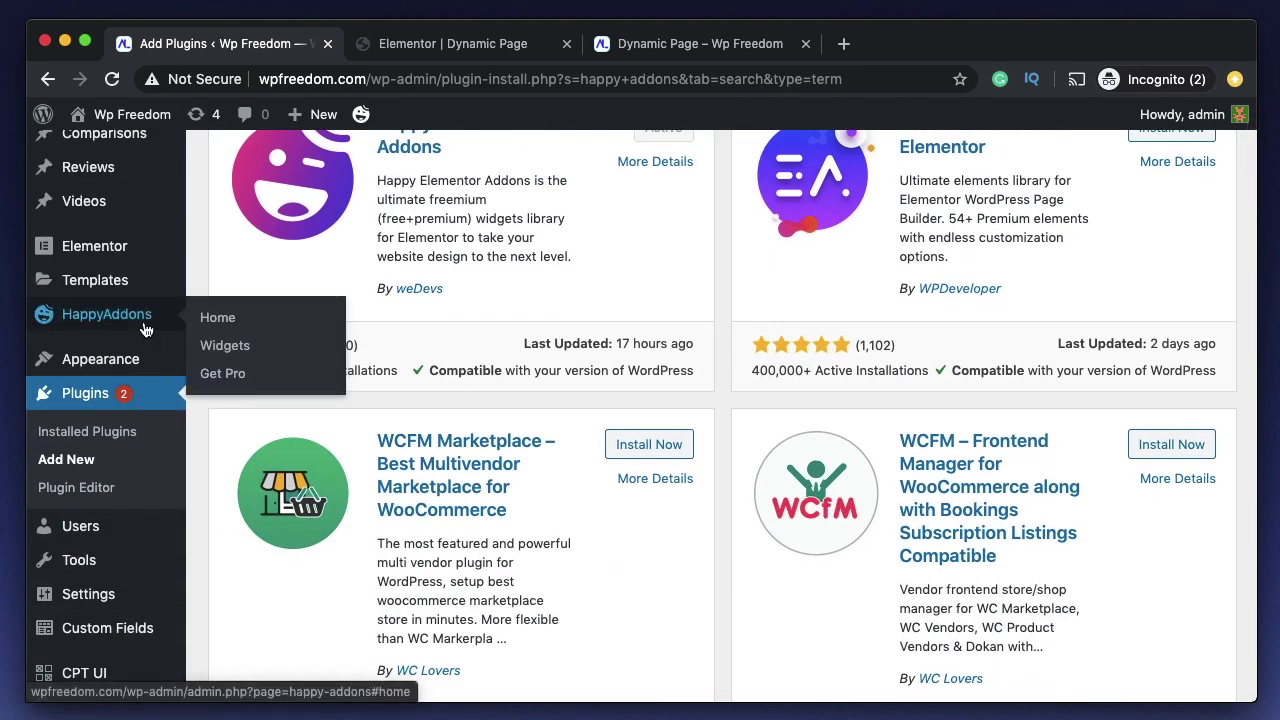
{"action": "left_click", "coordinate": [212, 346]}
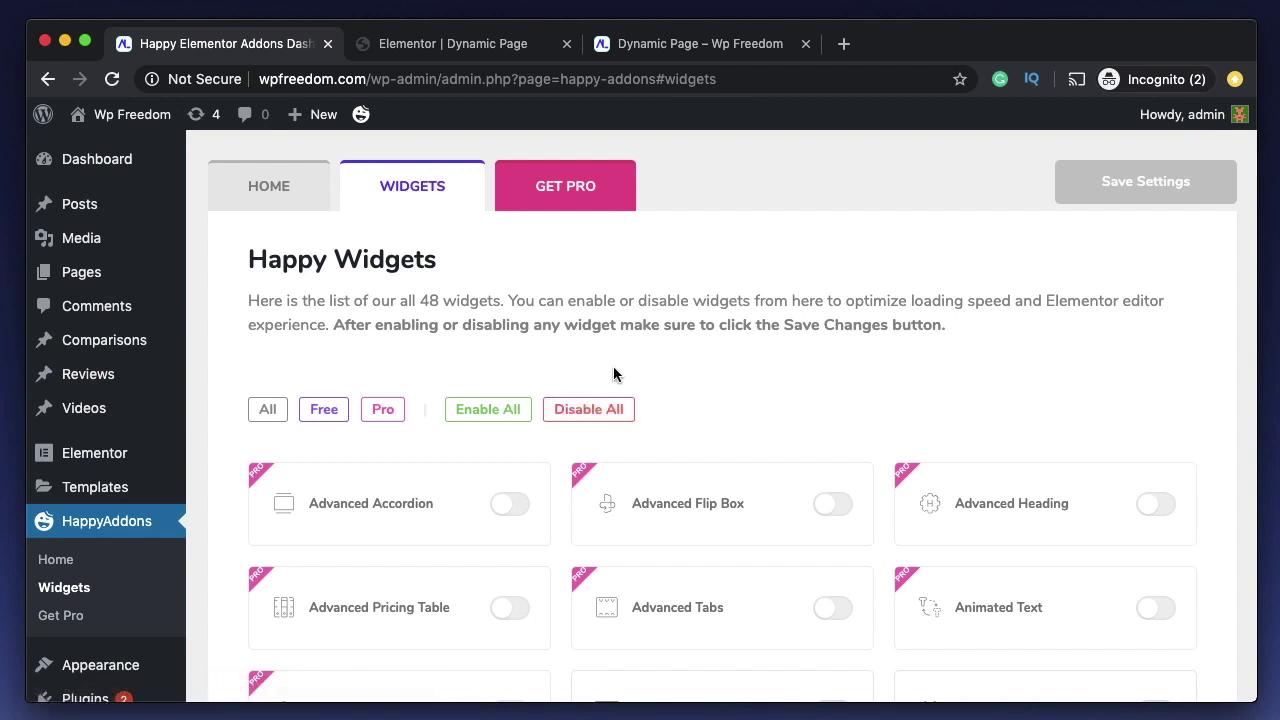
{"action": "left_click", "coordinate": [512, 45]}
{"action": "left_click", "coordinate": [255, 45]}
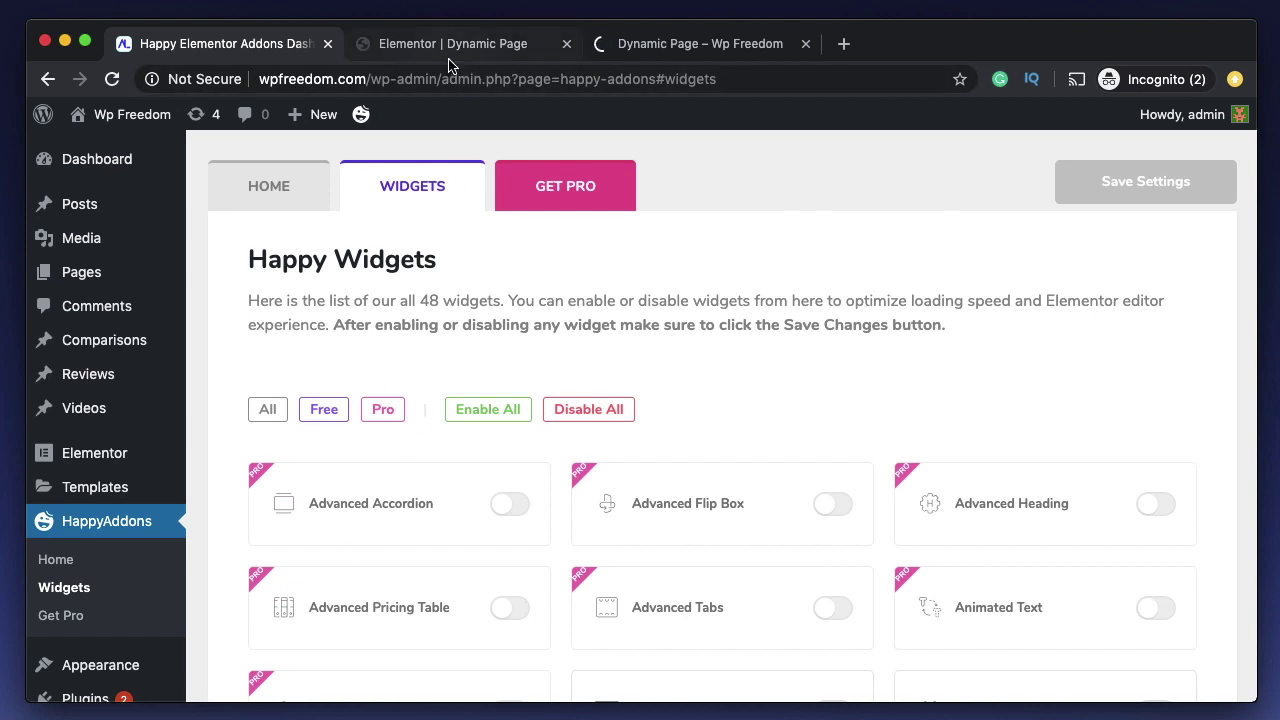
Switch back to the Elementor editor and view the page around the "Who is it for?" section
{"action": "left_click", "coordinate": [480, 50]}
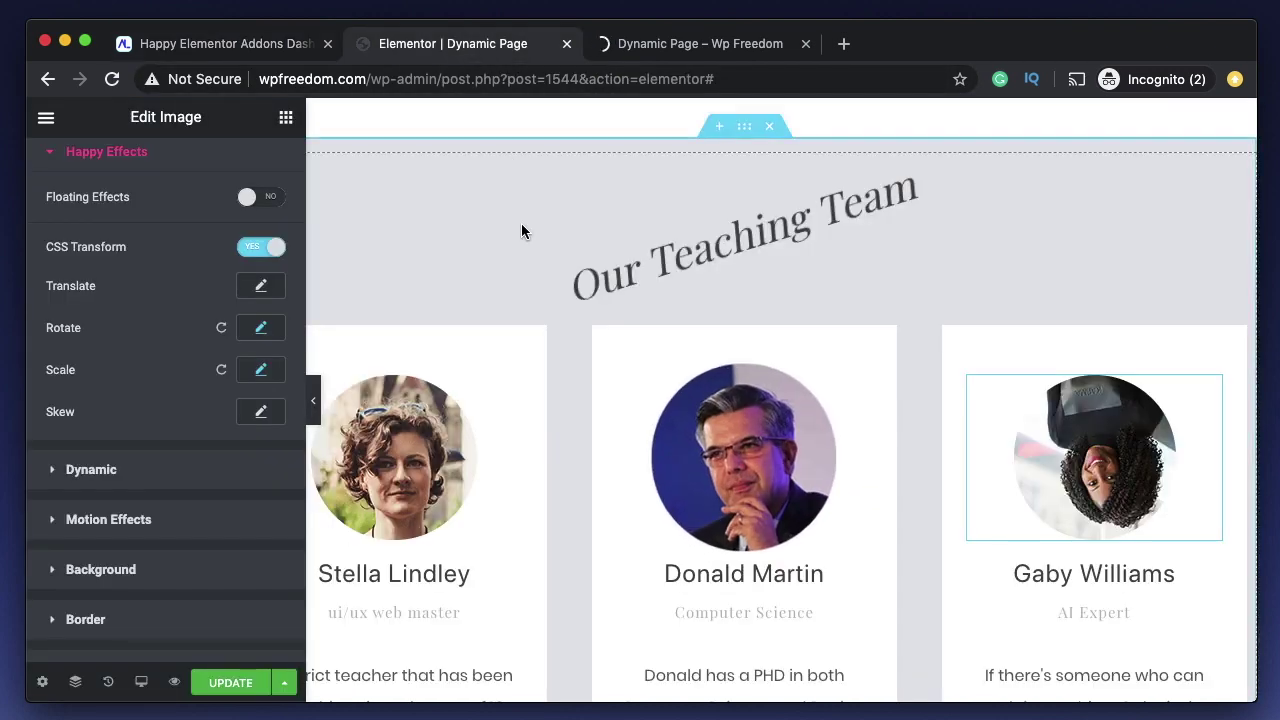
{"action": "scroll", "coordinate": [755, 300], "scroll_direction": "up", "scroll_amount": 6}
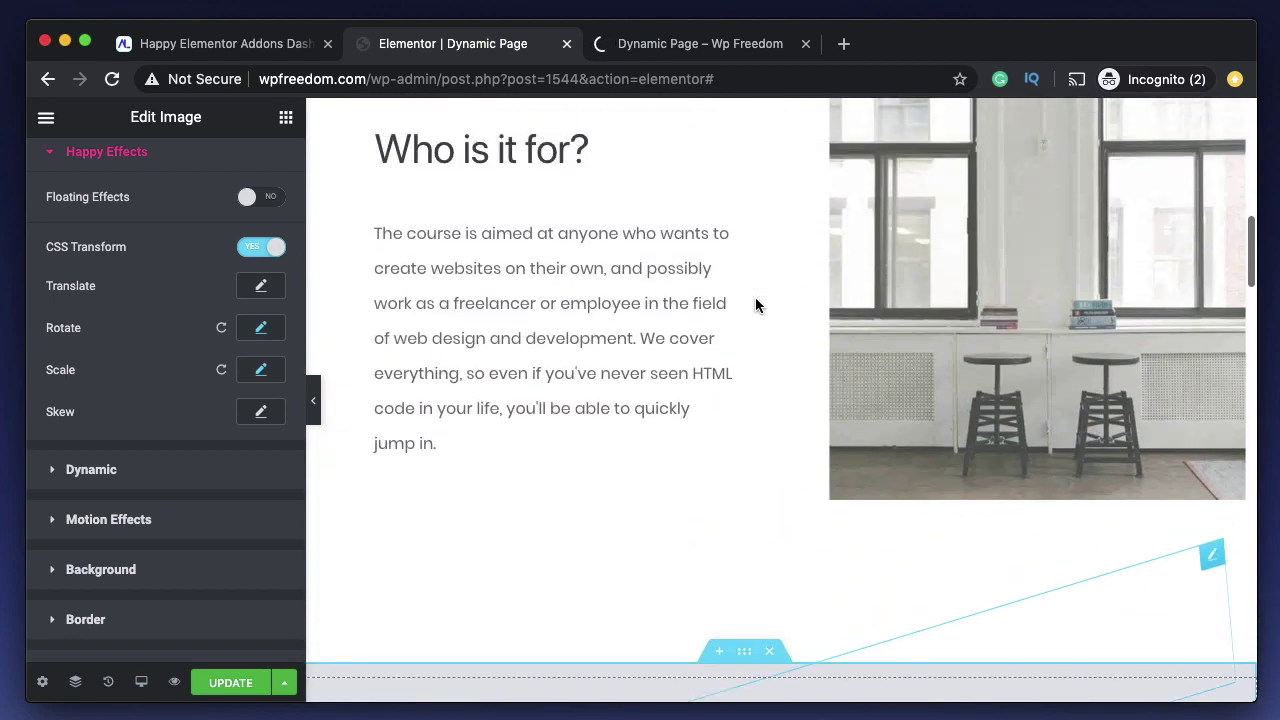
{"action": "scroll", "coordinate": [756, 300], "scroll_direction": "up", "scroll_amount": 3}
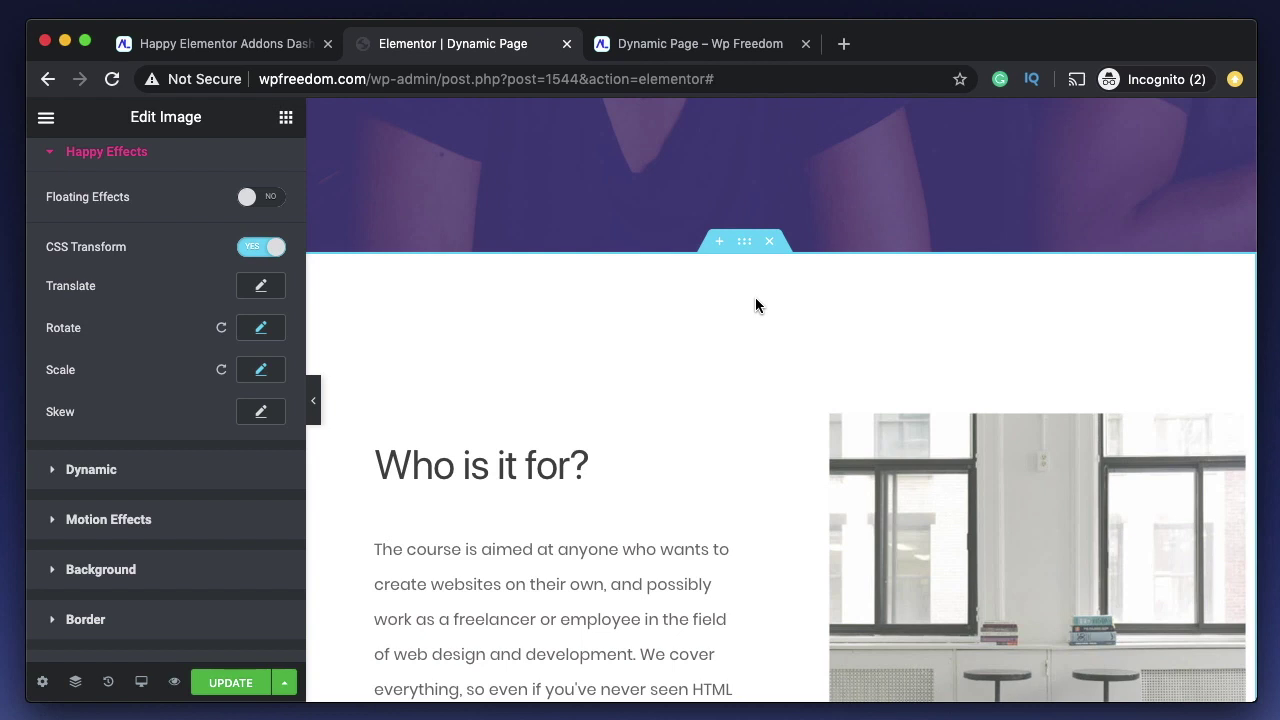
{"action": "scroll", "coordinate": [755, 297], "scroll_direction": "up", "scroll_amount": 1}
Enable Dynamic animations on the selected image to show their options, and disable them again
{"action": "left_click", "coordinate": [168, 162]}
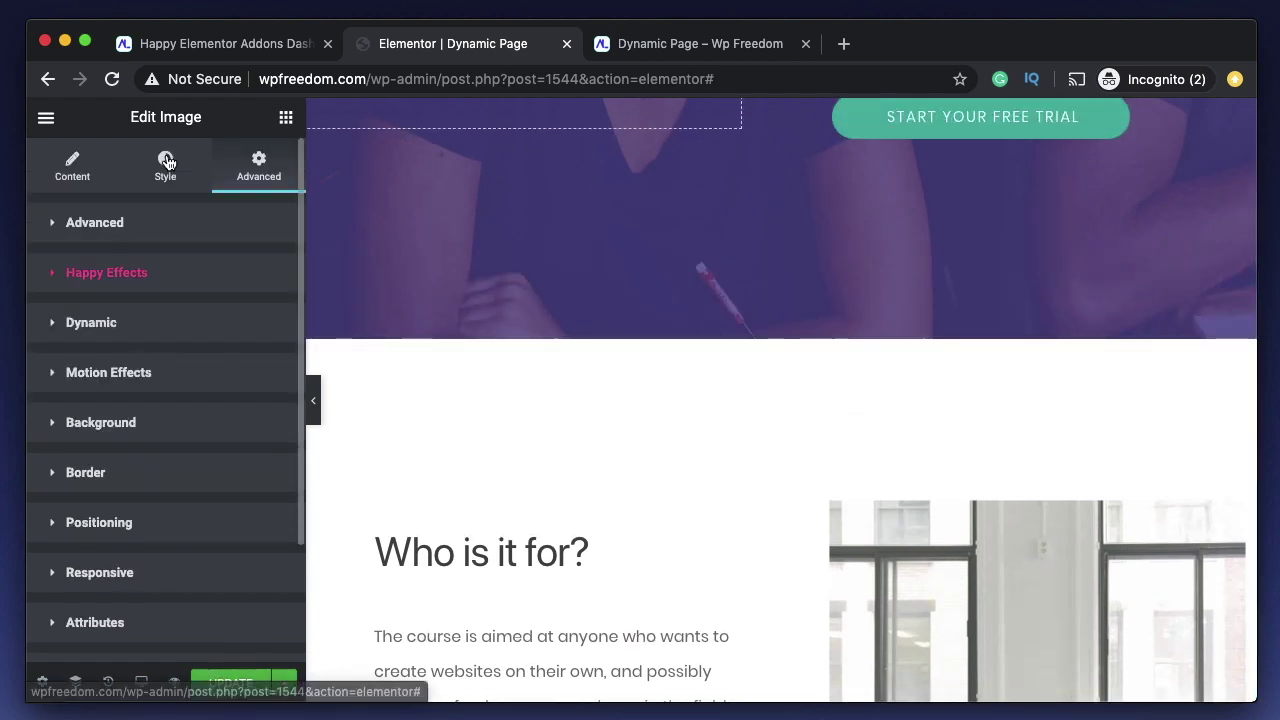
{"action": "left_click", "coordinate": [128, 327]}
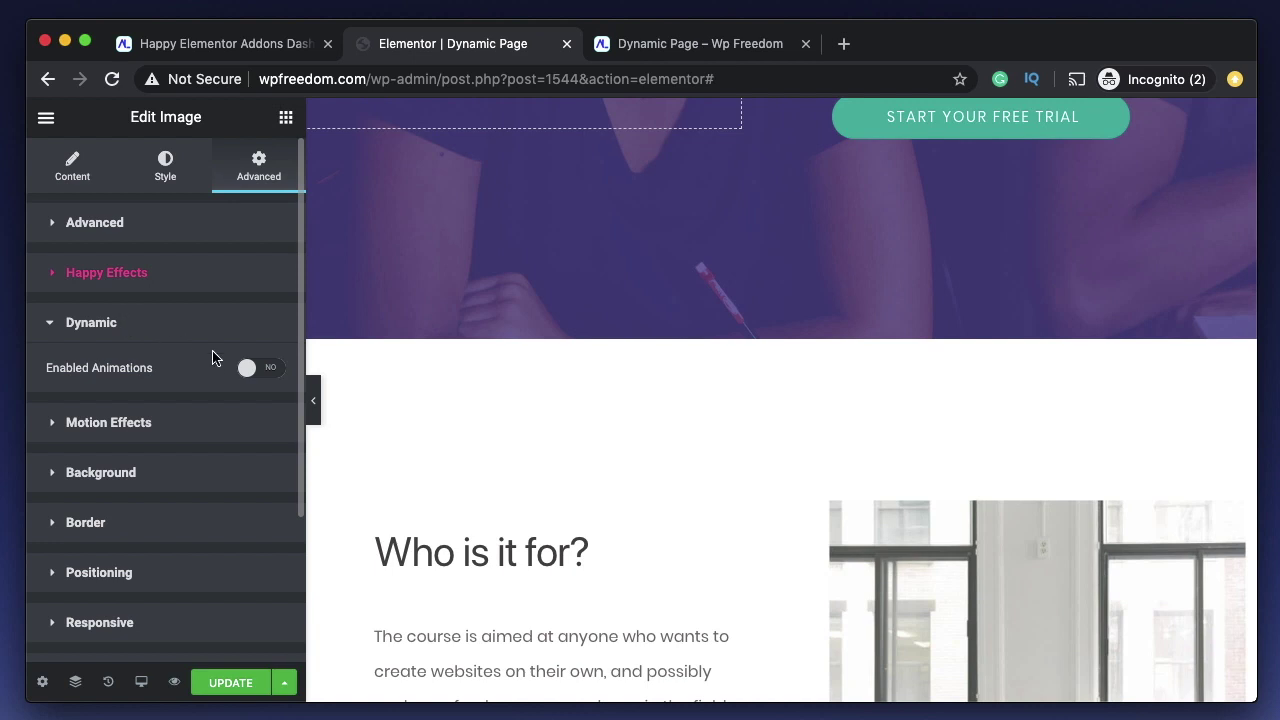
{"action": "left_click", "coordinate": [251, 370]}
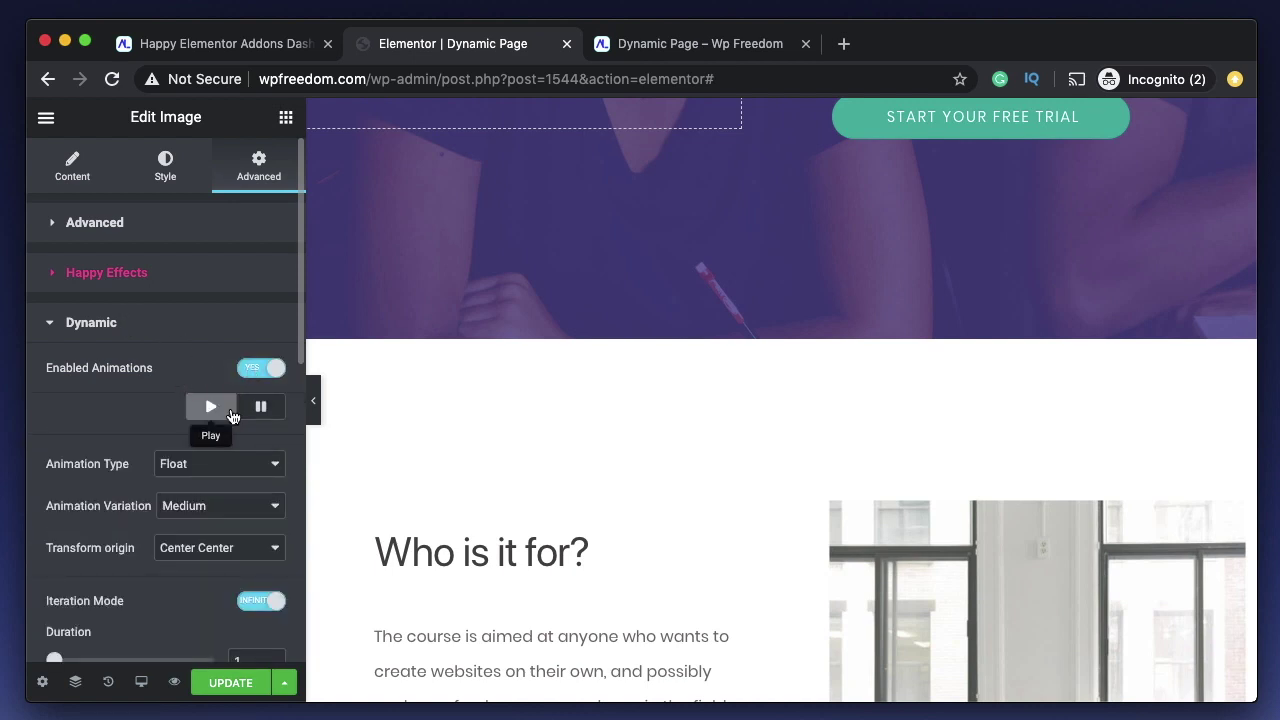
{"action": "left_click", "coordinate": [266, 378]}
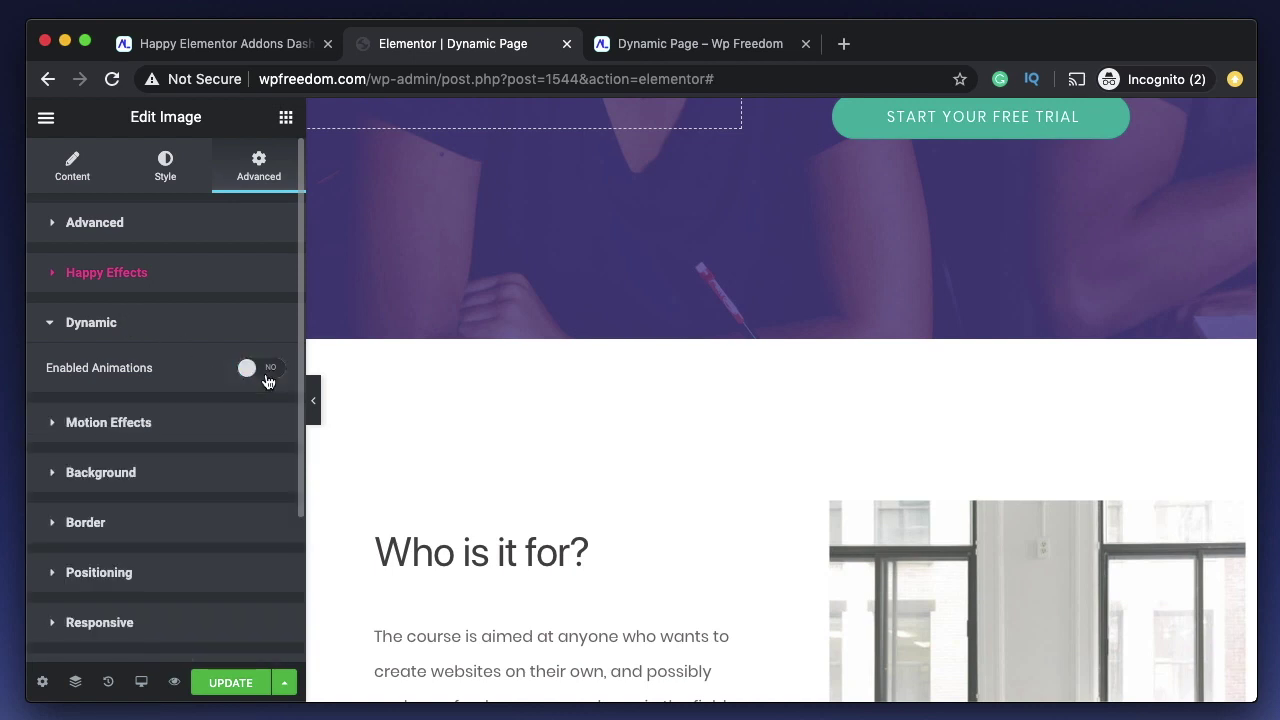
{"action": "left_click", "coordinate": [187, 334]}
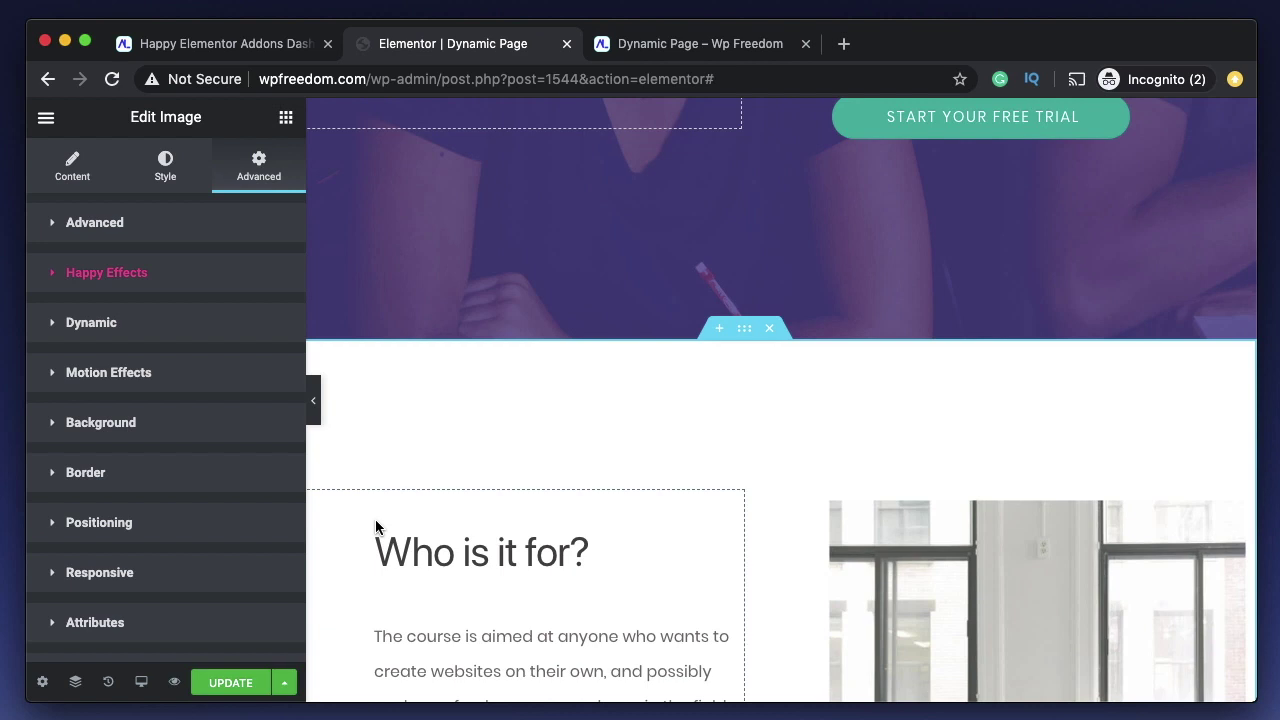
{"action": "left_click", "coordinate": [119, 280]}
{"action": "left_click", "coordinate": [103, 287]}
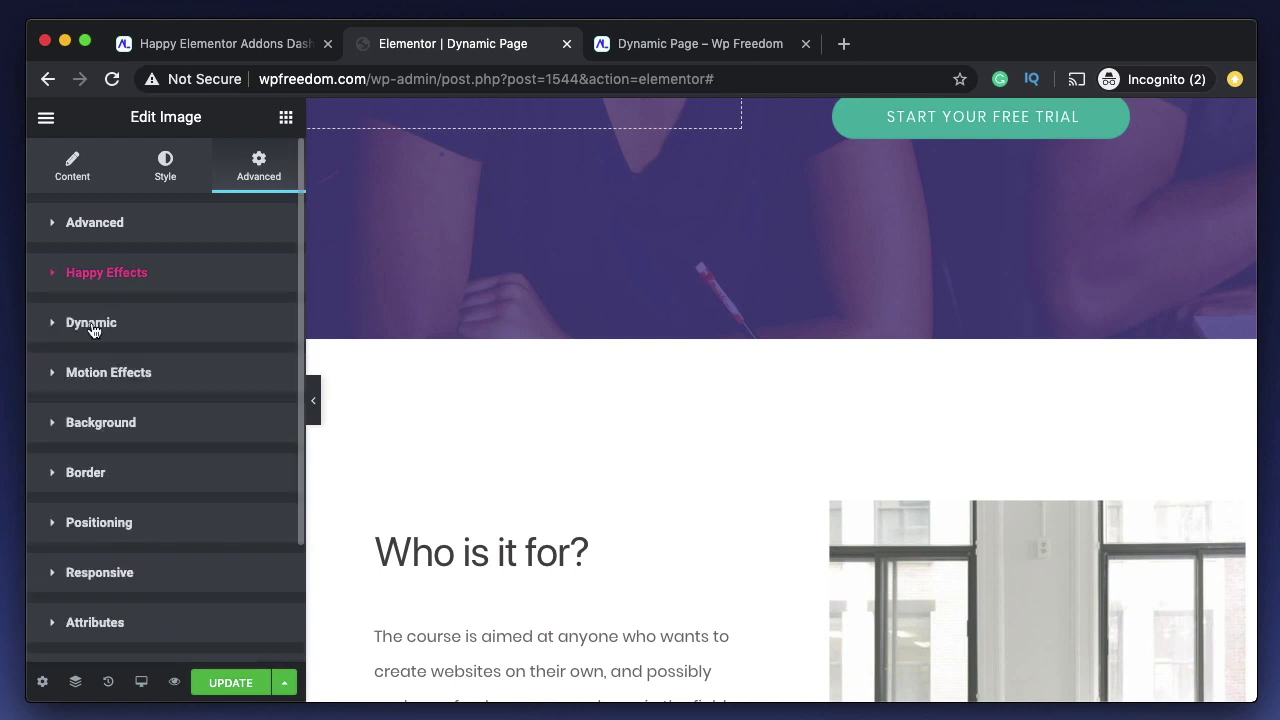
{"action": "left_click", "coordinate": [92, 328]}
{"action": "left_click", "coordinate": [108, 325]}
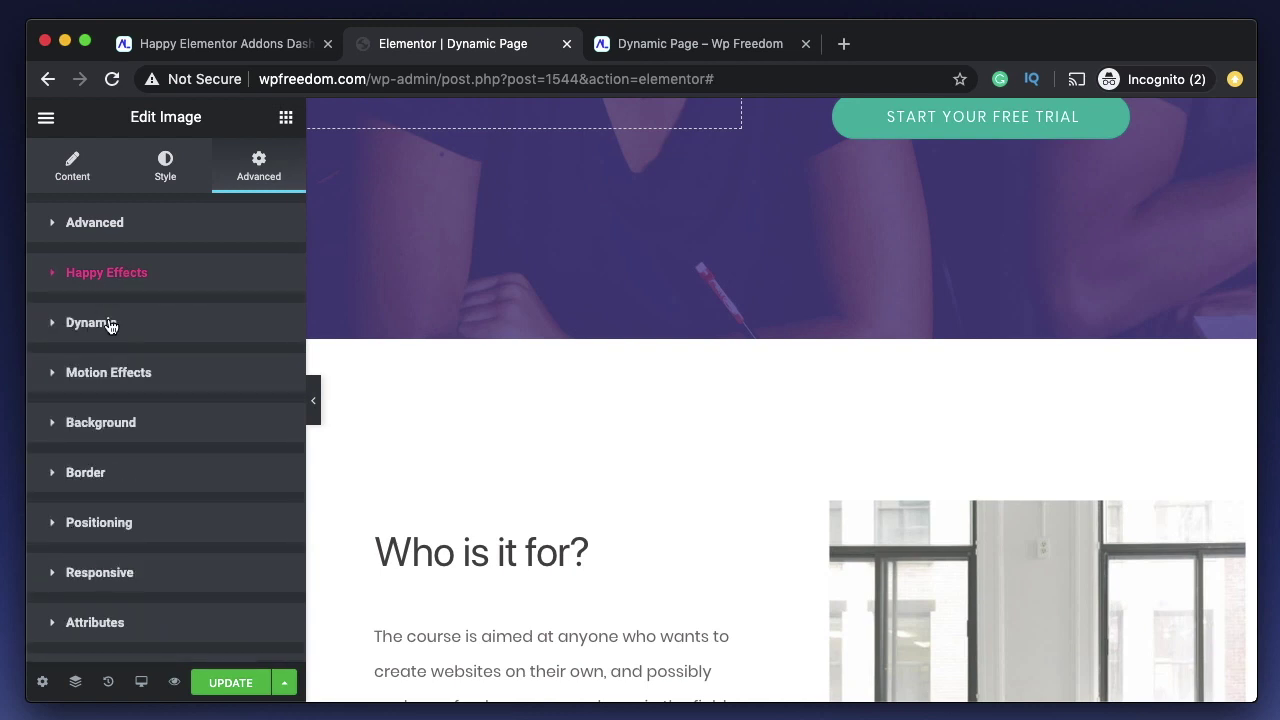